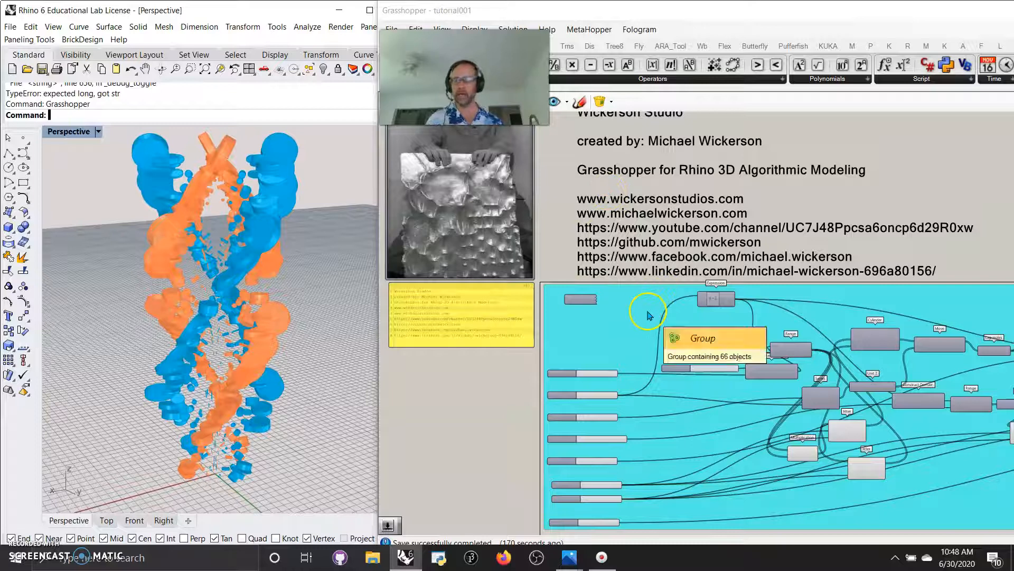
Window-select the old cyan-grouped definition and delete it
{"action": "scroll", "coordinate": [649, 358], "scroll_direction": "down", "scroll_amount": 5}
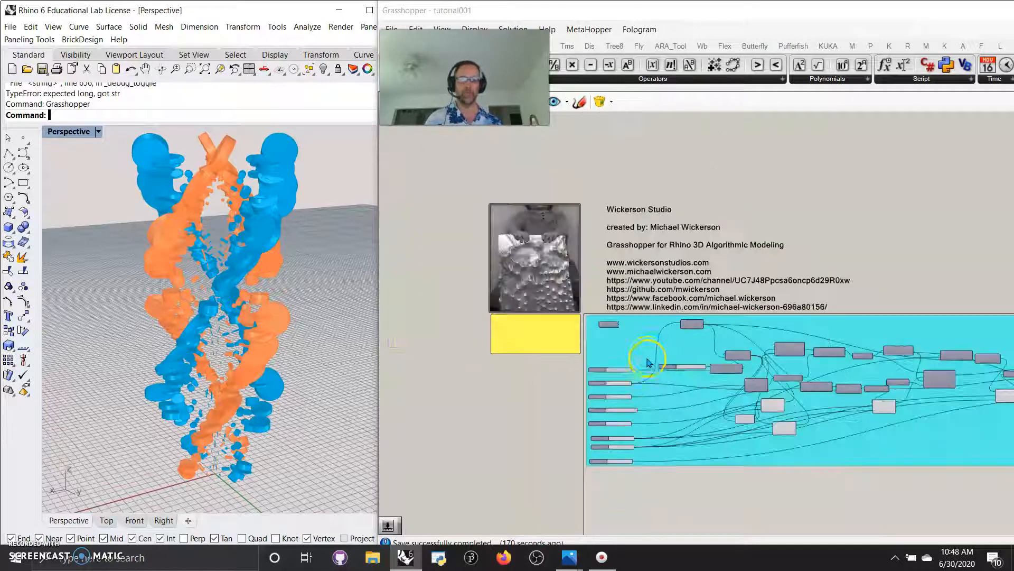
{"action": "right_click_drag", "start_coordinate": [754, 448], "coordinate": [607, 390]}
{"action": "left_click_drag", "start_coordinate": [854, 391], "coordinate": [468, 282]}
{"action": "key", "text": "Delete"}
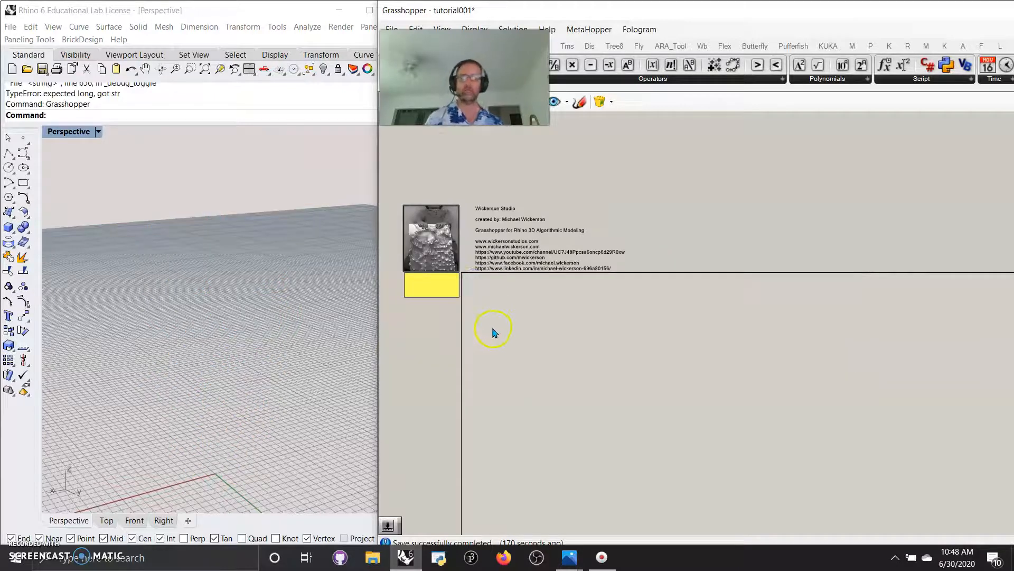
Pan to empty canvas space and narrow the Grasshopper window to fit the screen
{"action": "scroll", "coordinate": [507, 336], "scroll_direction": "up", "scroll_amount": 5}
{"action": "right_click_drag", "start_coordinate": [480, 296], "coordinate": [608, 356]}
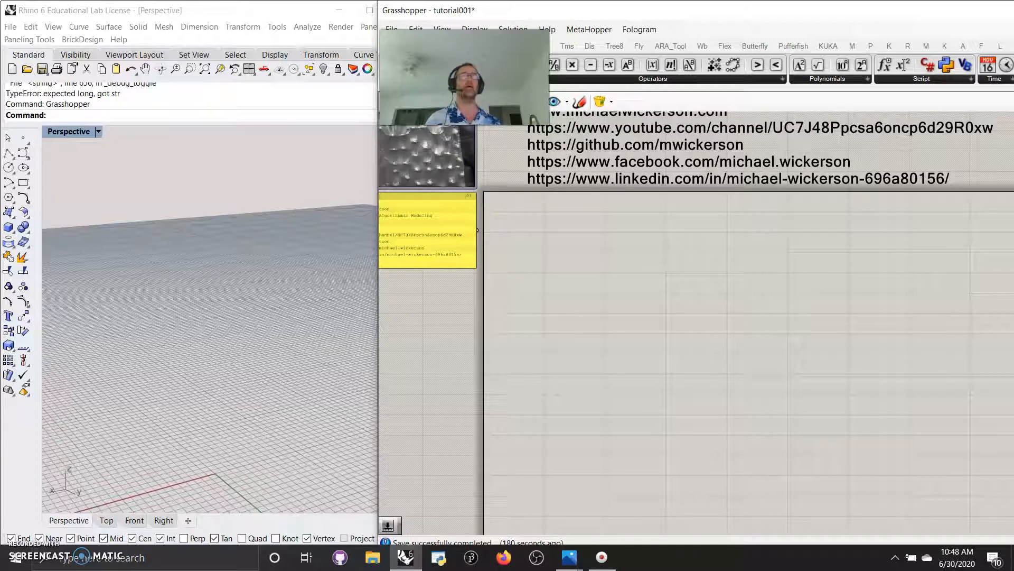
{"action": "left_click_drag", "start_coordinate": [1013, 296], "coordinate": [1013, 296]}
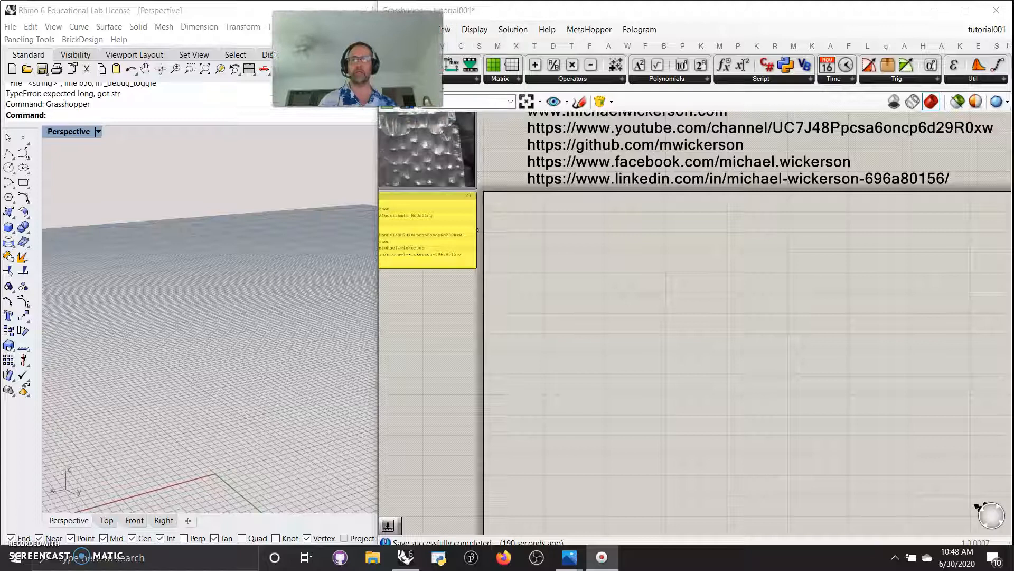
Place a Surface > Primitive Cylinder component and give its Radius input the expression x*2
{"action": "left_click", "coordinate": [479, 45]}
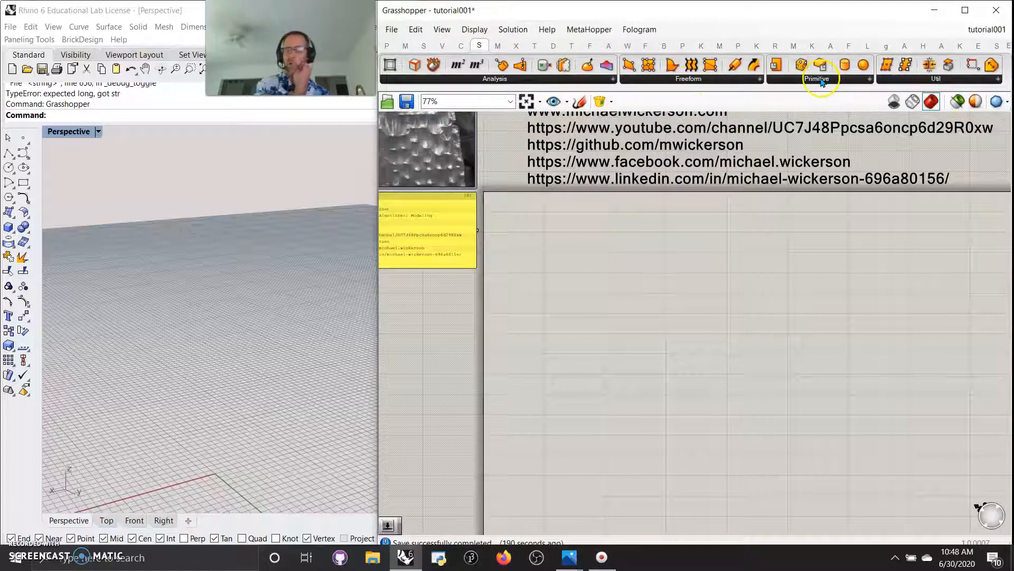
{"action": "left_click_drag", "start_coordinate": [845, 65], "coordinate": [722, 259]}
{"action": "scroll", "coordinate": [722, 272], "scroll_direction": "up", "scroll_amount": 2}
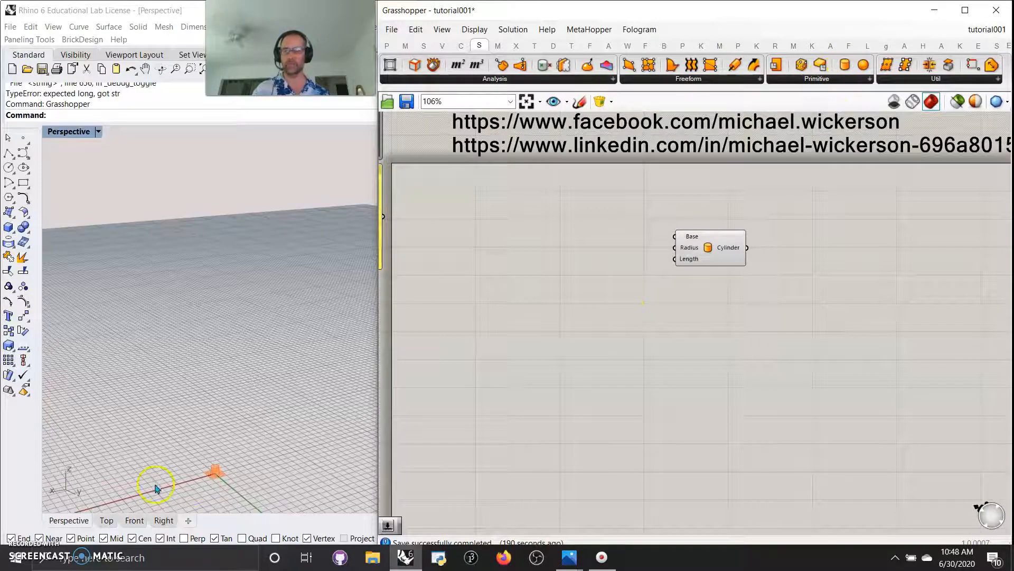
{"action": "scroll", "coordinate": [208, 498], "scroll_direction": "up", "scroll_amount": 5}
{"action": "scroll", "coordinate": [221, 468], "scroll_direction": "up", "scroll_amount": 3}
{"action": "left_click_drag", "start_coordinate": [714, 242], "coordinate": [781, 242]}
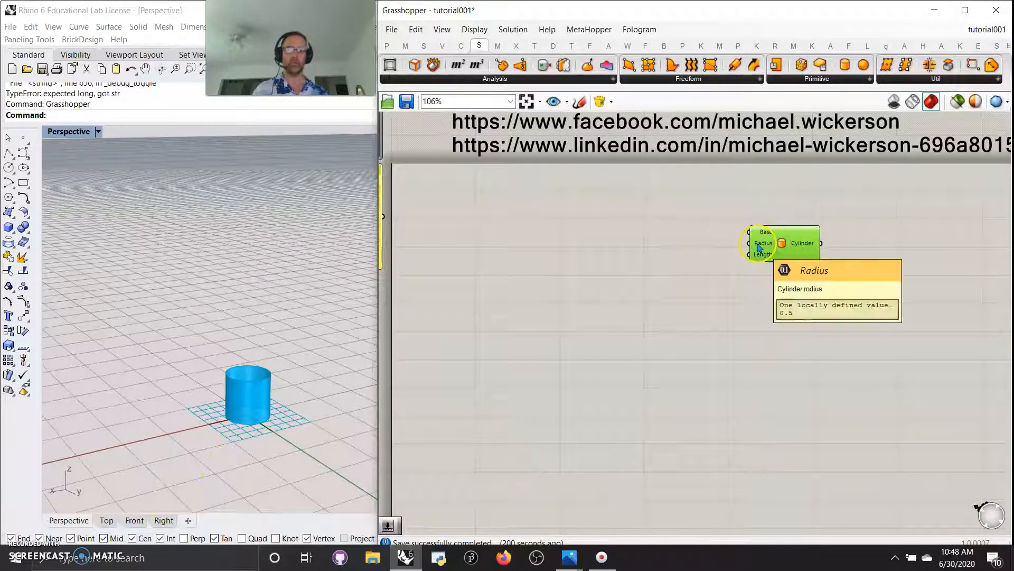
{"action": "right_click", "coordinate": [759, 247]}
{"action": "mouse_move", "coordinate": [795, 348]}
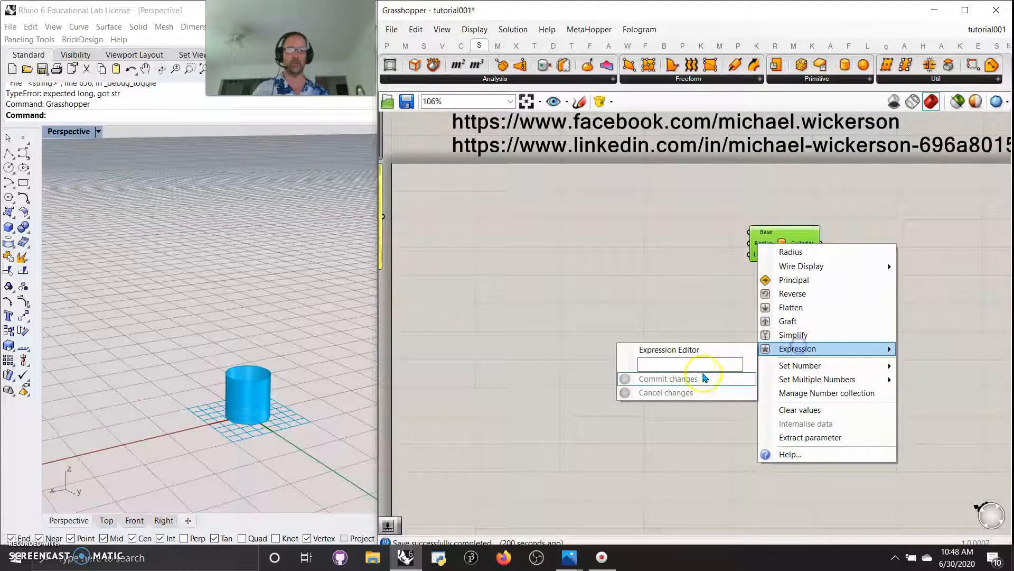
{"action": "left_click", "coordinate": [688, 364]}
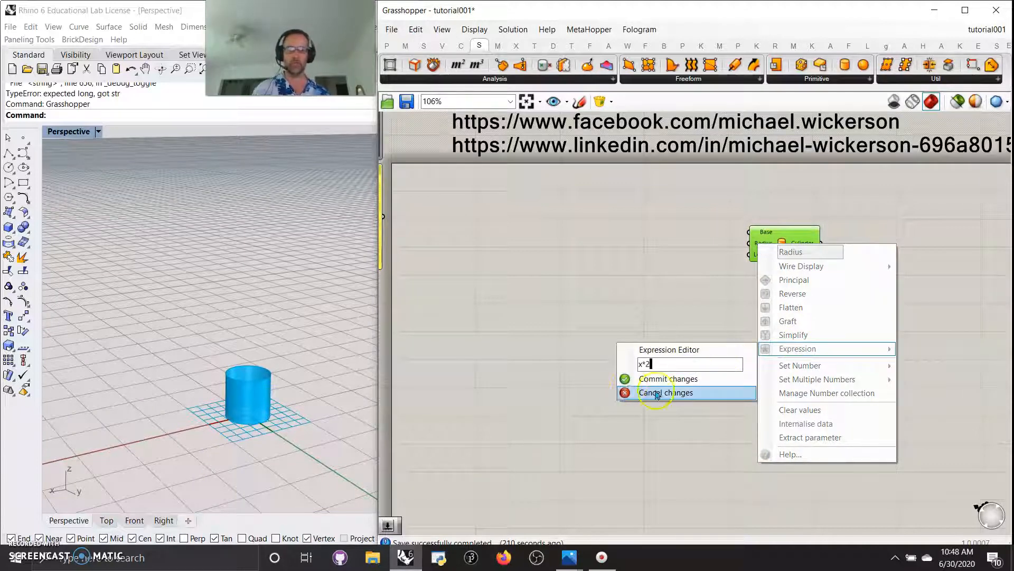
{"action": "left_click", "coordinate": [626, 379]}
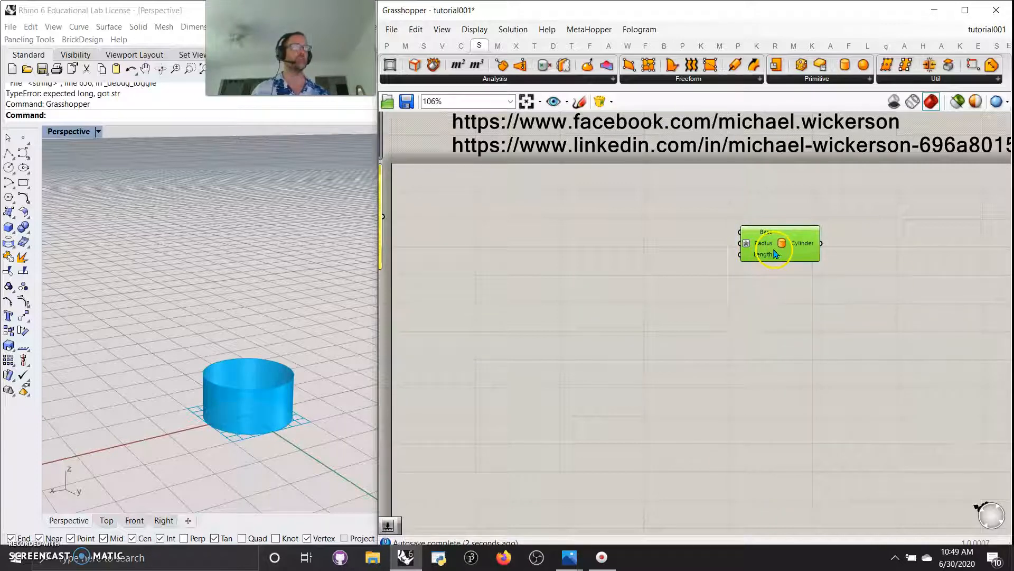
{"action": "left_click_drag", "start_coordinate": [769, 256], "coordinate": [821, 252]}
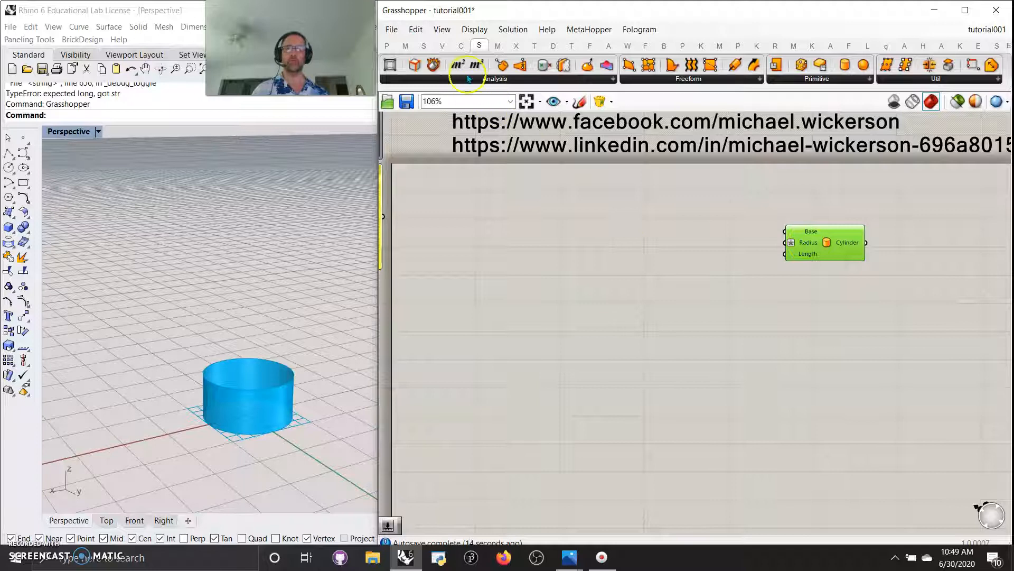
Place a Range component and a Construct Domain component left of the Cylinder
{"action": "left_click", "coordinate": [424, 45]}
{"action": "left_click", "coordinate": [581, 78]}
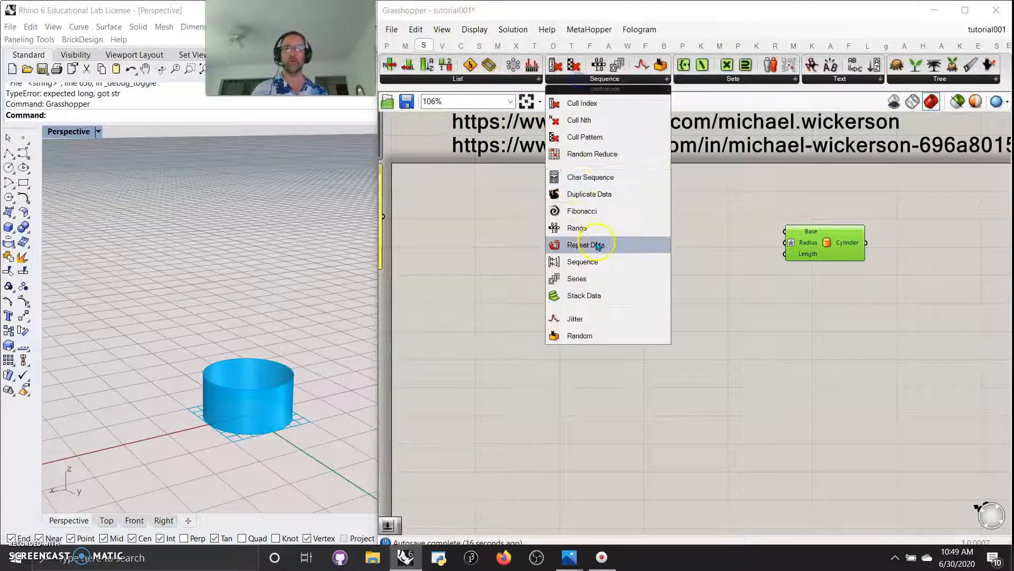
{"action": "left_click", "coordinate": [576, 227]}
{"action": "left_click", "coordinate": [643, 229]}
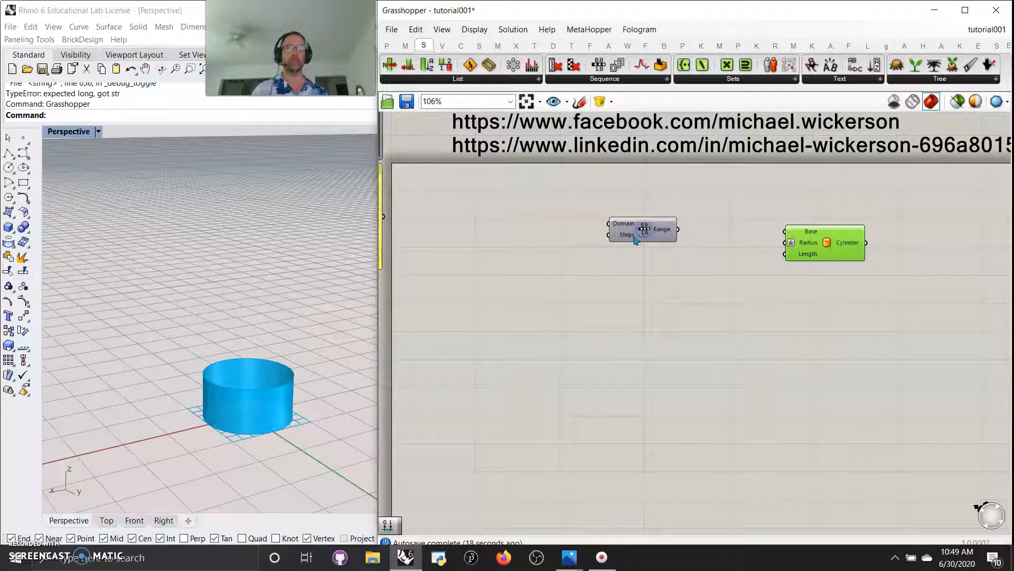
{"action": "left_click", "coordinate": [405, 45]}
{"action": "left_click", "coordinate": [389, 64]}
{"action": "left_click", "coordinate": [541, 227]}
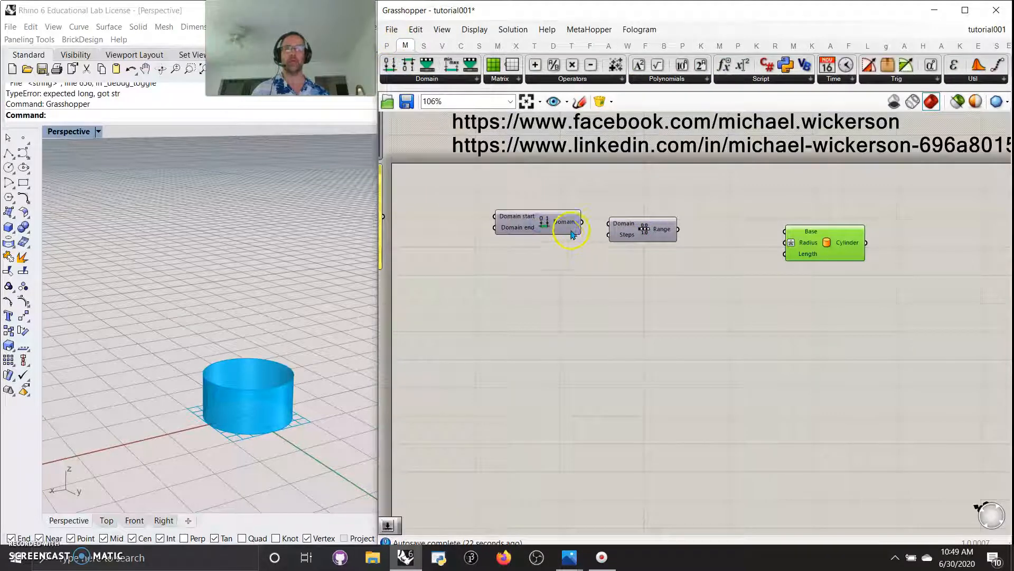
{"action": "left_click_drag", "start_coordinate": [579, 224], "coordinate": [638, 233]}
{"action": "left_click_drag", "start_coordinate": [565, 229], "coordinate": [586, 228]}
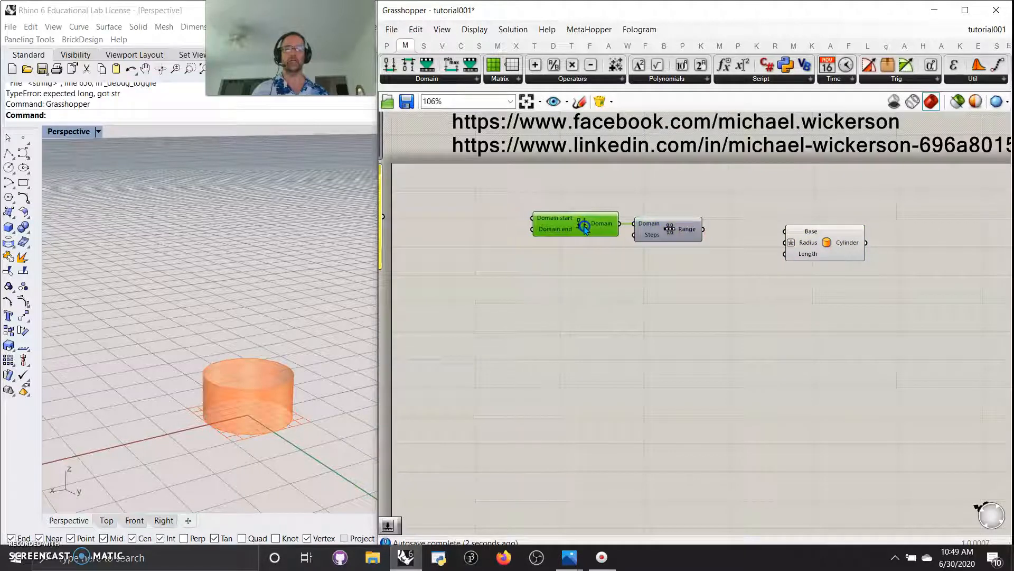
Add number sliders of 0.02 and 1.00 wired into the Domain start and end
{"action": "double_click", "coordinate": [451, 218]}
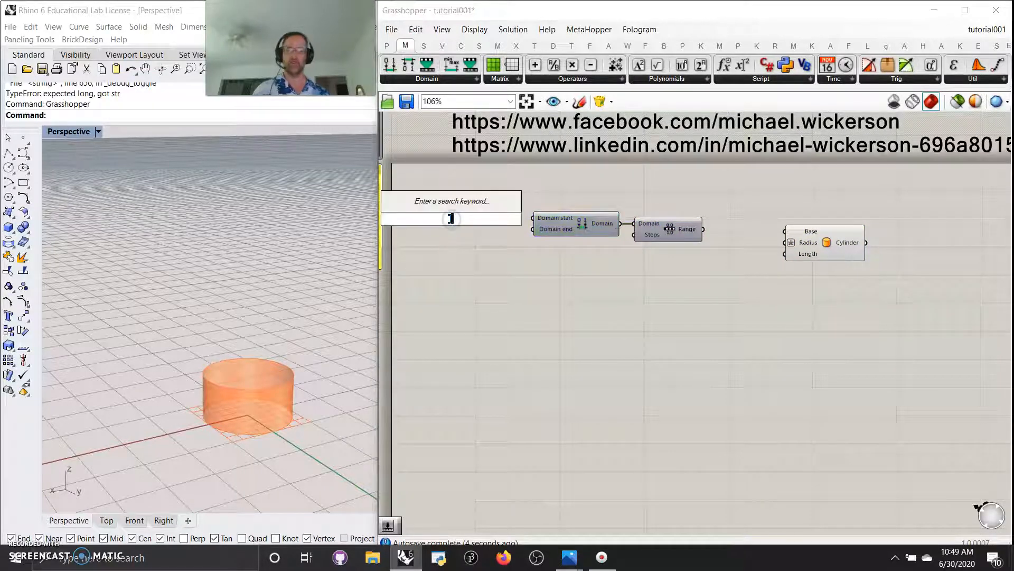
{"action": "type", "text": ".02"}
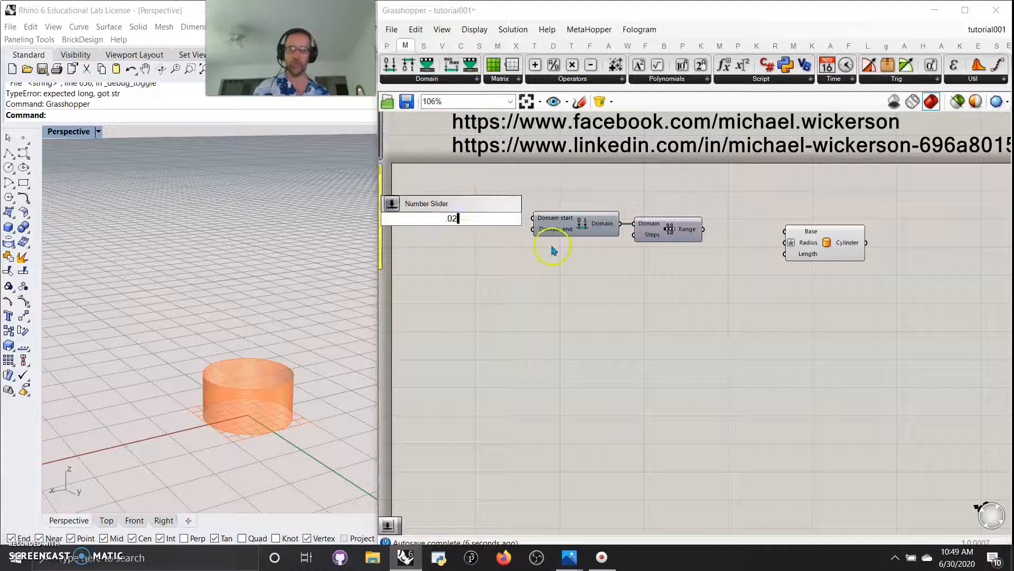
{"action": "key", "text": "Return"}
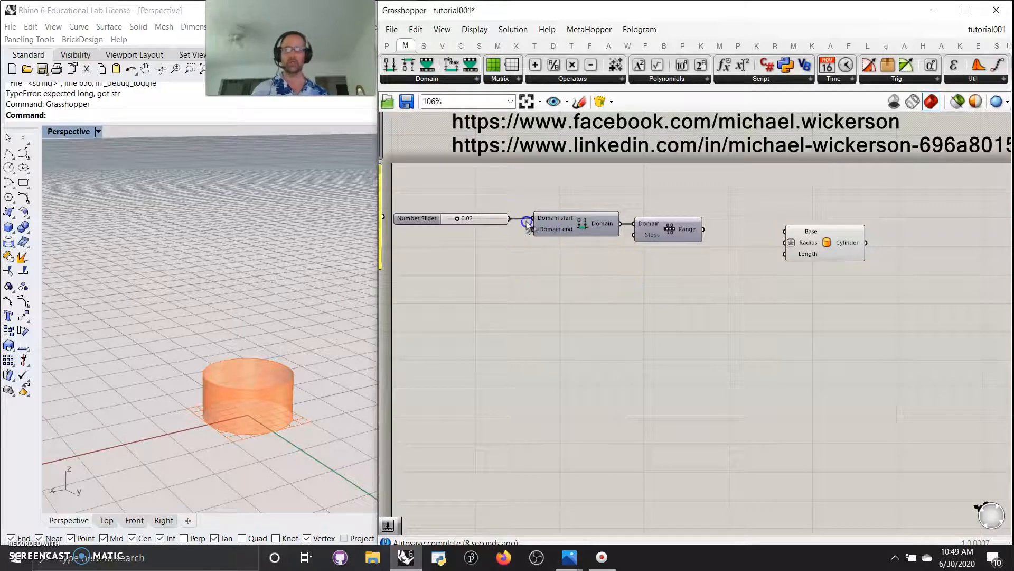
{"action": "left_click_drag", "start_coordinate": [491, 220], "coordinate": [501, 222]}
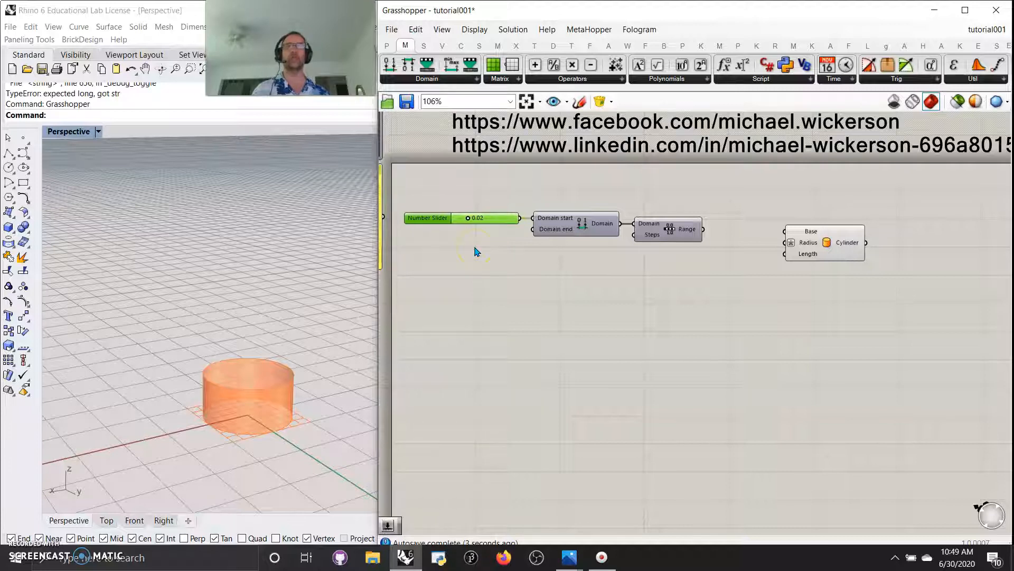
{"action": "double_click", "coordinate": [476, 248]}
{"action": "type", "text": "1"}
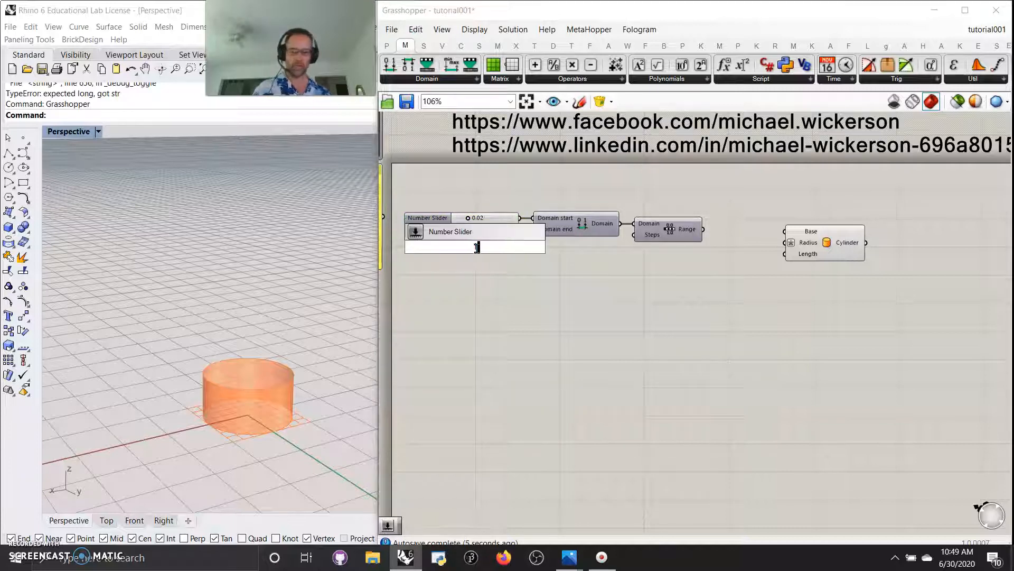
{"action": "key", "text": "Return"}
{"action": "left_click", "coordinate": [481, 242]}
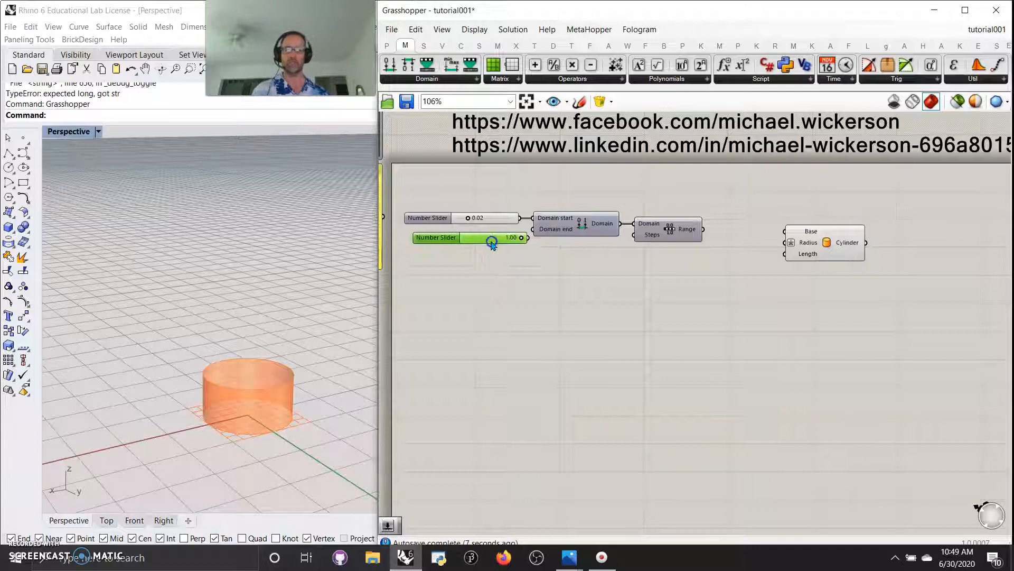
{"action": "left_click_drag", "start_coordinate": [513, 241], "coordinate": [537, 231]}
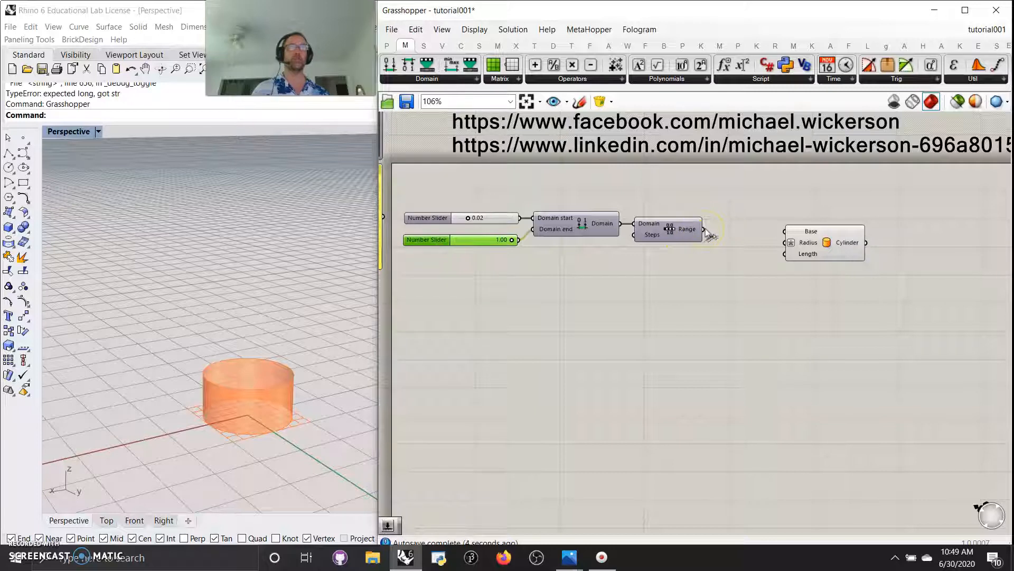
Wire Range into Cylinder Radius, and Range times Range via Multiplication into Cylinder Length
{"action": "left_click_drag", "start_coordinate": [707, 231], "coordinate": [785, 254]}
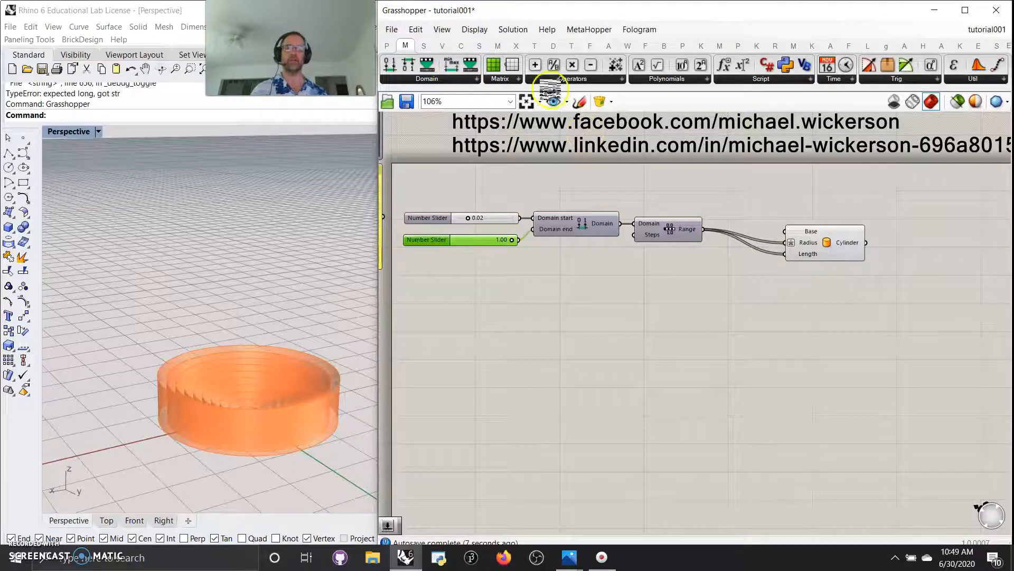
{"action": "left_click_drag", "start_coordinate": [572, 65], "coordinate": [715, 284]}
{"action": "left_click_drag", "start_coordinate": [706, 232], "coordinate": [691, 278]}
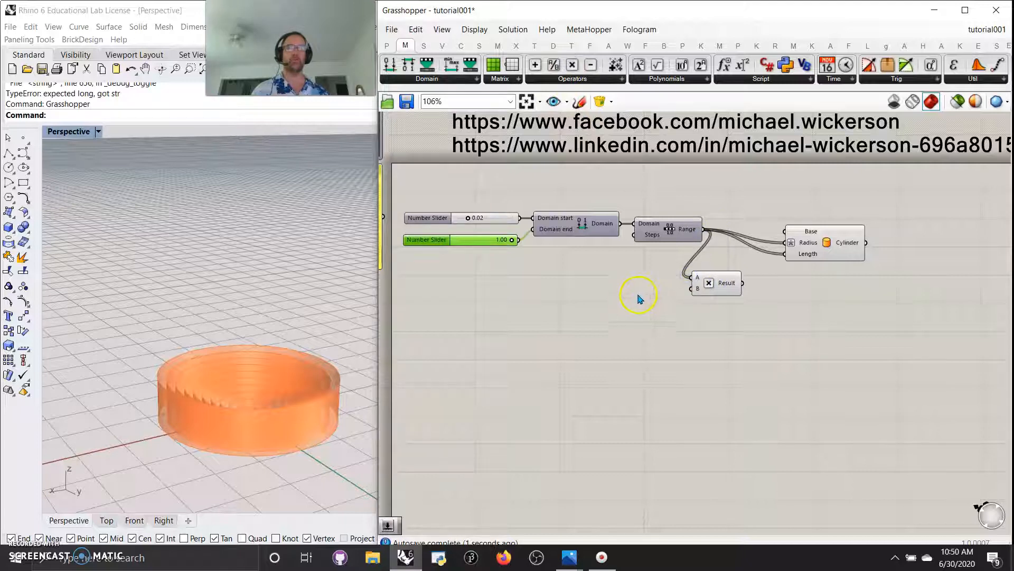
{"action": "left_click_drag", "start_coordinate": [704, 229], "coordinate": [713, 271]}
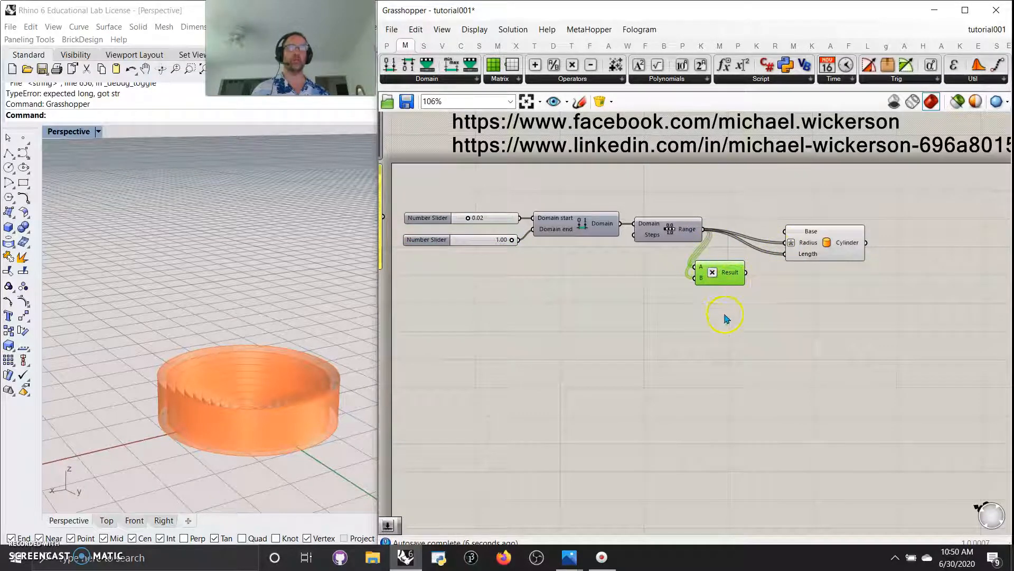
{"action": "left_click_drag", "start_coordinate": [750, 274], "coordinate": [780, 246]}
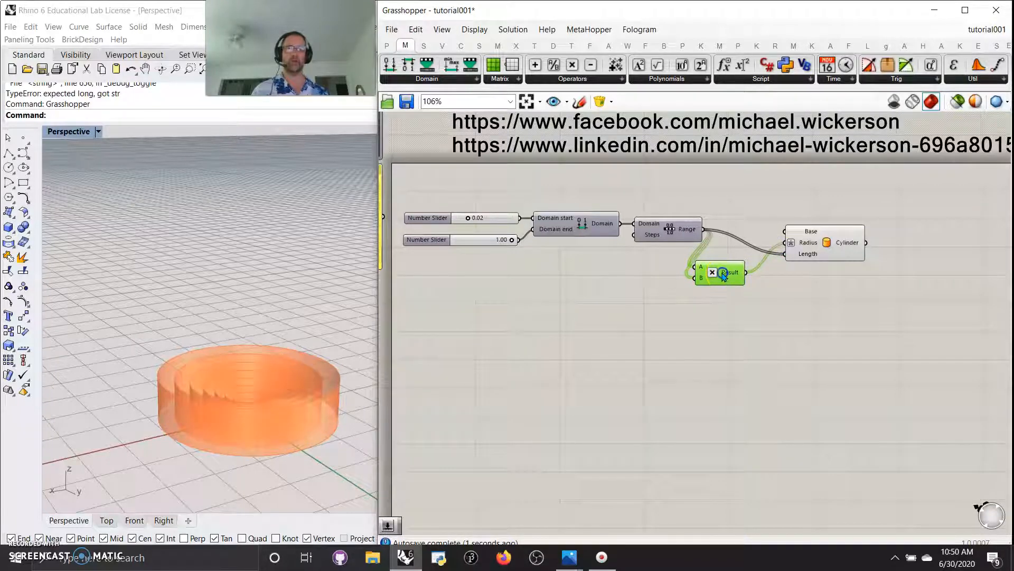
{"action": "right_click_drag", "start_coordinate": [721, 318], "coordinate": [706, 313]}
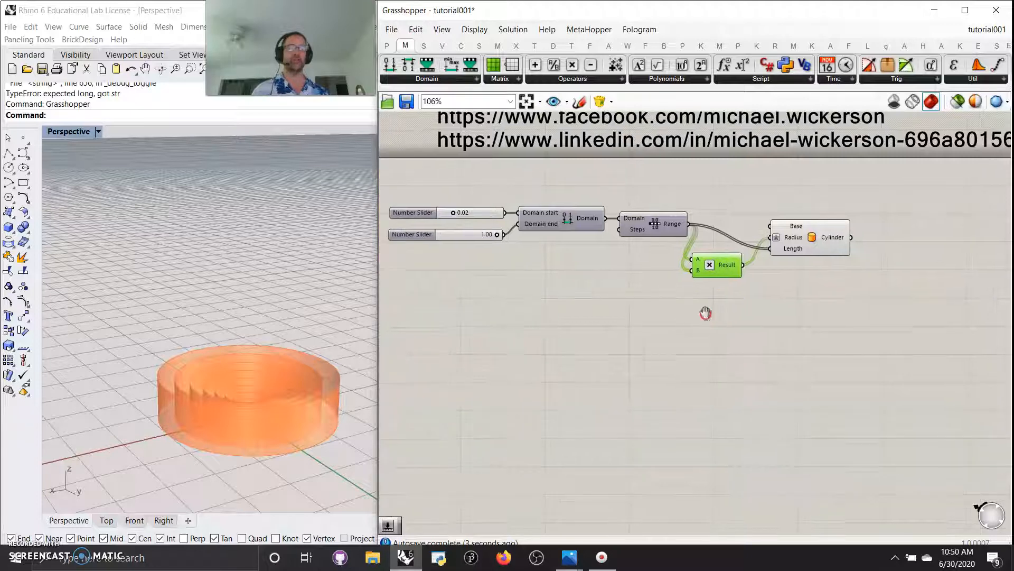
{"action": "left_click_drag", "start_coordinate": [812, 244], "coordinate": [885, 235]}
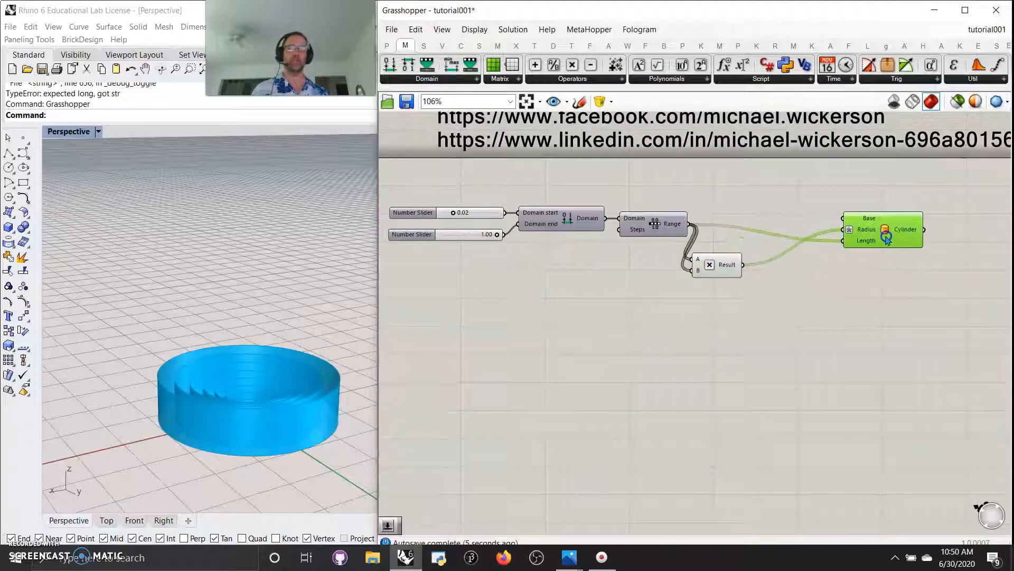
Add two Jitter components between Range and the Cylinder
{"action": "double_click", "coordinate": [702, 380]}
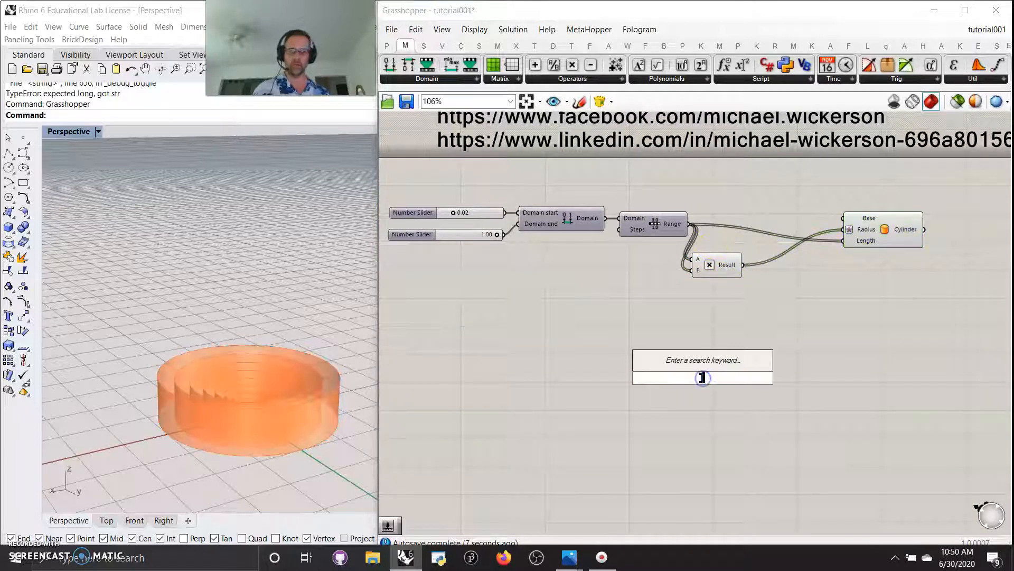
{"action": "type", "text": "jitt"}
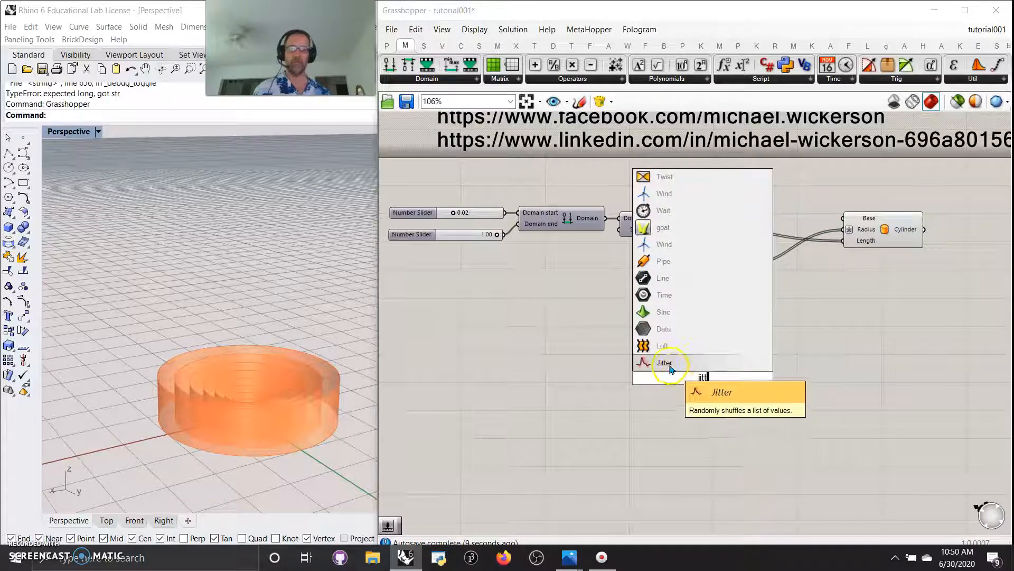
{"action": "left_click", "coordinate": [680, 363]}
{"action": "left_click_drag", "start_coordinate": [717, 381], "coordinate": [786, 309]}
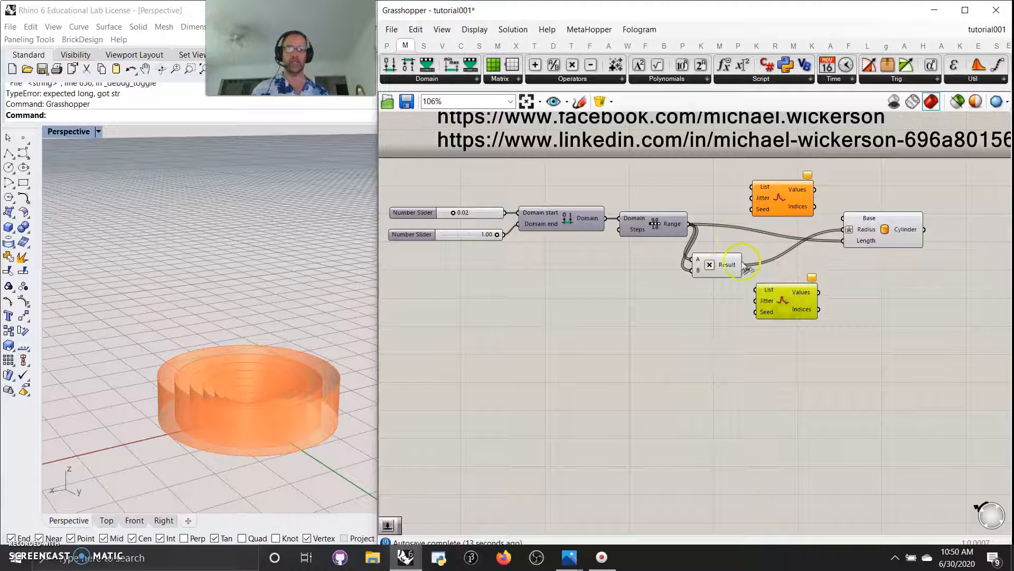
{"action": "left_click", "coordinate": [714, 205]}
Route Range through the upper Jitter to Length and the product through the lower Jitter to Radius
{"action": "left_click_drag", "start_coordinate": [690, 224], "coordinate": [751, 186]}
{"action": "left_click_drag", "start_coordinate": [822, 208], "coordinate": [844, 241]}
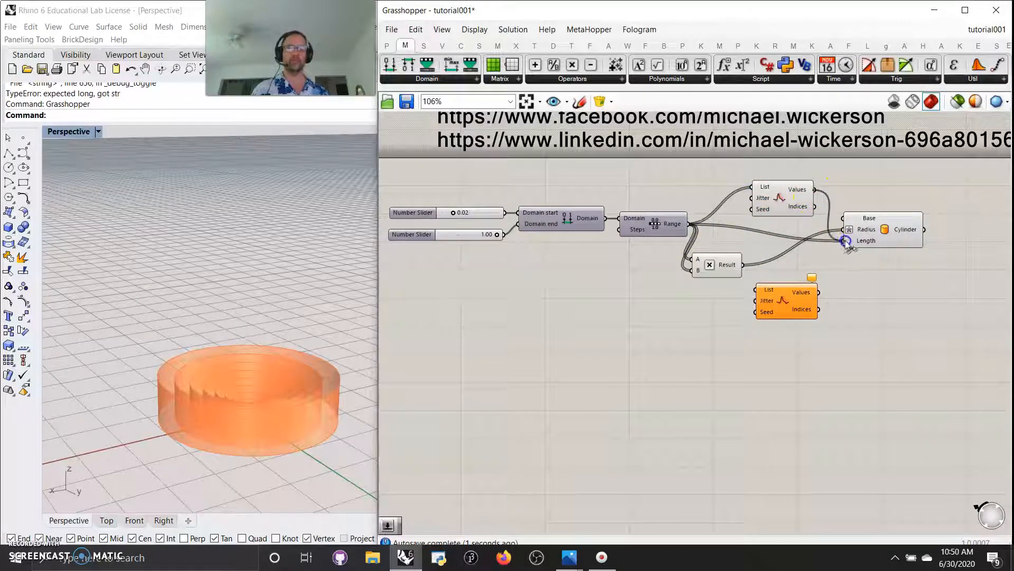
{"action": "left_click_drag", "start_coordinate": [744, 266], "coordinate": [755, 289]}
{"action": "left_click_drag", "start_coordinate": [818, 292], "coordinate": [843, 230]}
{"action": "mouse_move", "coordinate": [288, 400]}
{"action": "right_mouse_down"}
{"action": "mouse_move", "coordinate": [288, 413]}
{"action": "mouse_move", "coordinate": [284, 401]}
{"action": "right_mouse_up"}
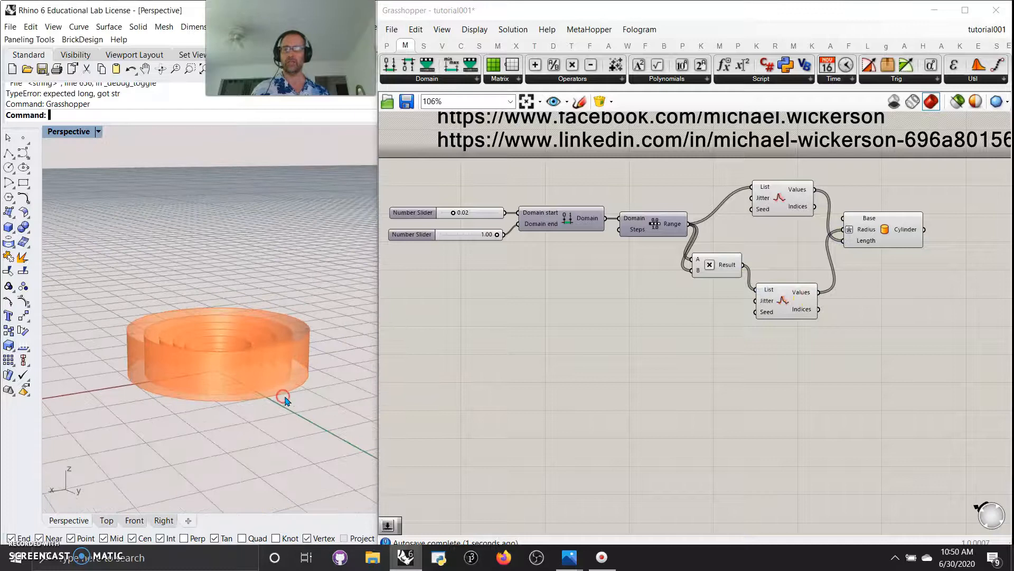
{"action": "right_click_drag", "start_coordinate": [225, 312], "coordinate": [224, 334]}
{"action": "scroll", "coordinate": [216, 437], "scroll_direction": "up", "scroll_amount": 10}
{"action": "scroll", "coordinate": [218, 434], "scroll_direction": "down", "scroll_amount": 10}
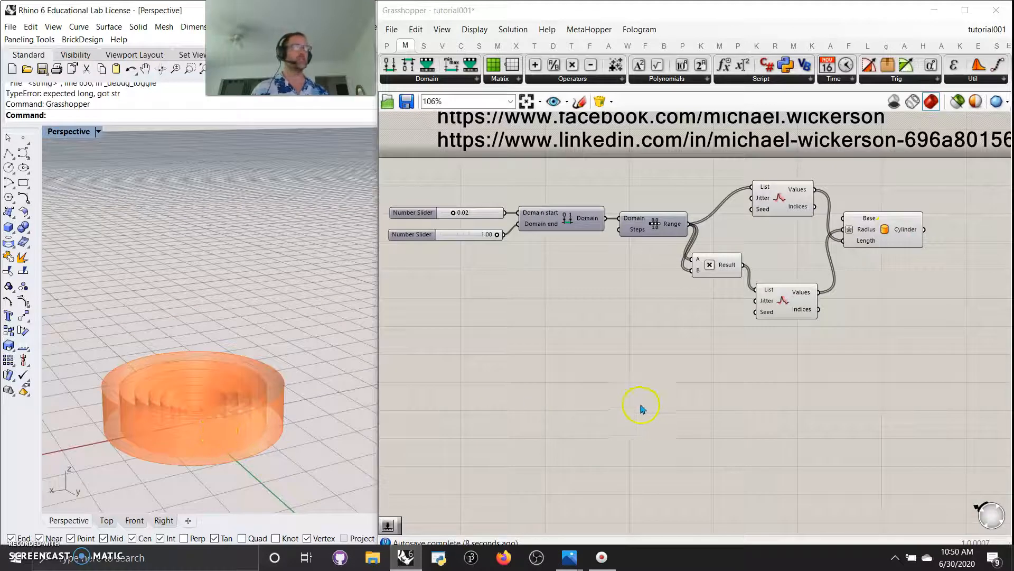
{"action": "mouse_move", "coordinate": [674, 421]}
{"action": "right_mouse_down"}
{"action": "mouse_move", "coordinate": [659, 416]}
{"action": "mouse_move", "coordinate": [672, 437]}
{"action": "mouse_move", "coordinate": [664, 440]}
{"action": "mouse_move", "coordinate": [621, 439]}
{"action": "mouse_move", "coordinate": [682, 420]}
{"action": "right_mouse_up"}
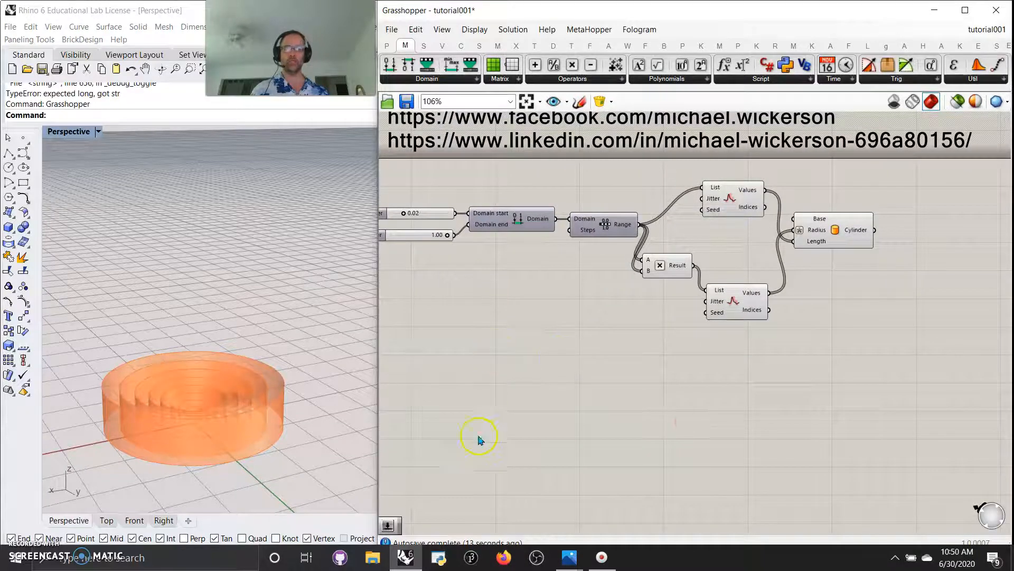
Add a 34 number slider driving the jitter input of both Jitter components
{"action": "double_click", "coordinate": [464, 468]}
{"action": "type", "text": "34"}
{"action": "key", "text": "Return"}
{"action": "left_click_drag", "start_coordinate": [521, 464], "coordinate": [703, 198]}
{"action": "left_click_drag", "start_coordinate": [522, 464], "coordinate": [707, 302]}
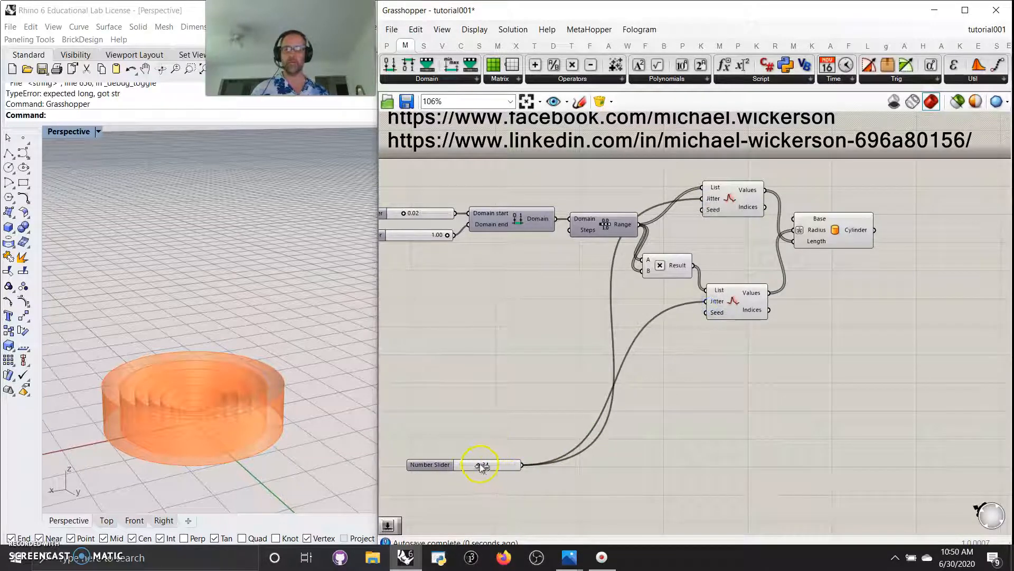
{"action": "mouse_move", "coordinate": [480, 466]}
{"action": "left_mouse_down"}
{"action": "mouse_move", "coordinate": [501, 466]}
{"action": "mouse_move", "coordinate": [478, 465]}
{"action": "left_mouse_up"}
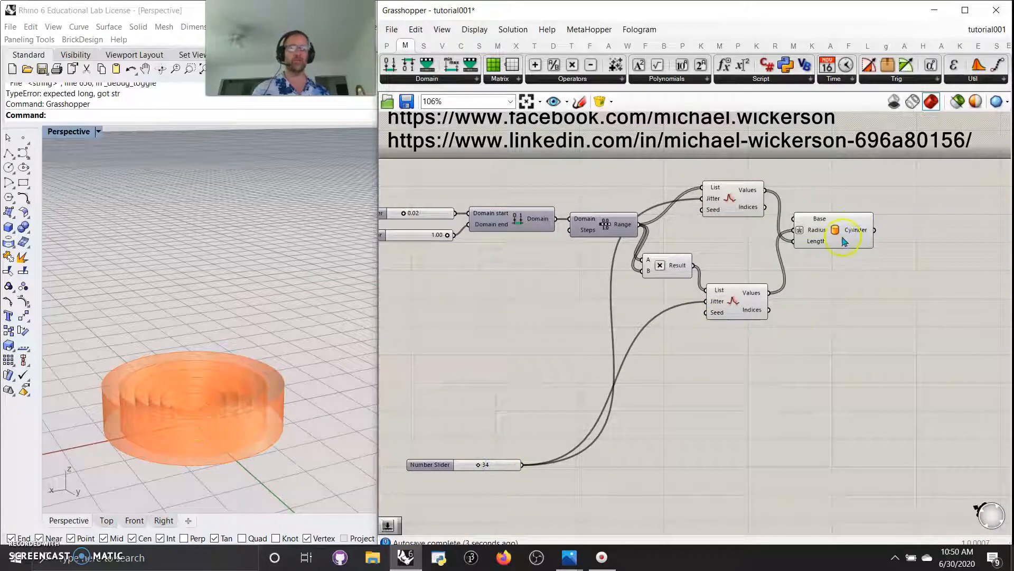
{"action": "mouse_move", "coordinate": [843, 277]}
{"action": "right_mouse_down"}
{"action": "mouse_move", "coordinate": [775, 319]}
{"action": "mouse_move", "coordinate": [639, 324]}
{"action": "right_mouse_up"}
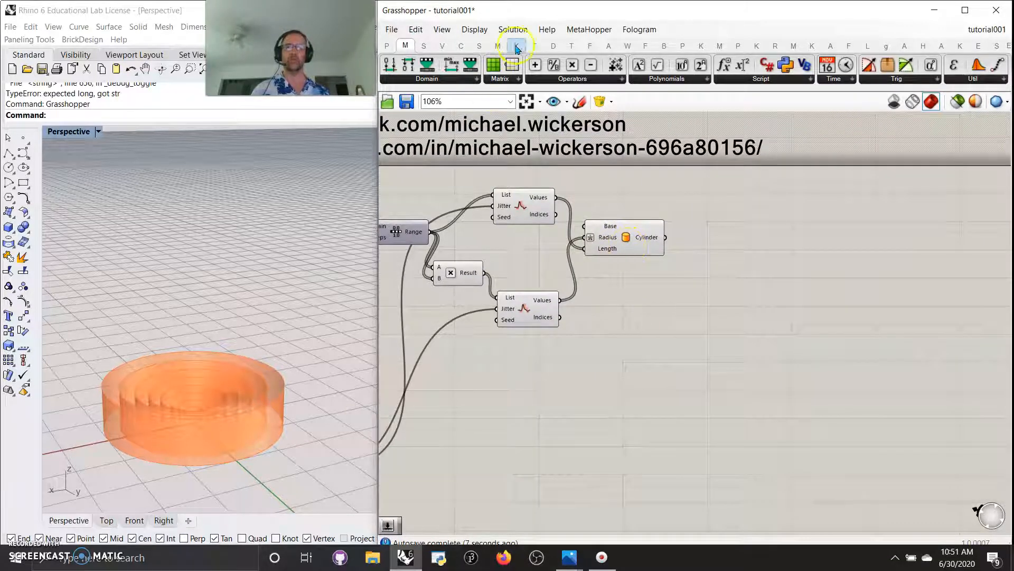
Add a Move component from Transform and feed the cylinders into its Geometry
{"action": "left_click", "coordinate": [534, 45]}
{"action": "left_click_drag", "start_coordinate": [743, 263], "coordinate": [742, 263]}
{"action": "left_click_drag", "start_coordinate": [666, 239], "coordinate": [751, 268]}
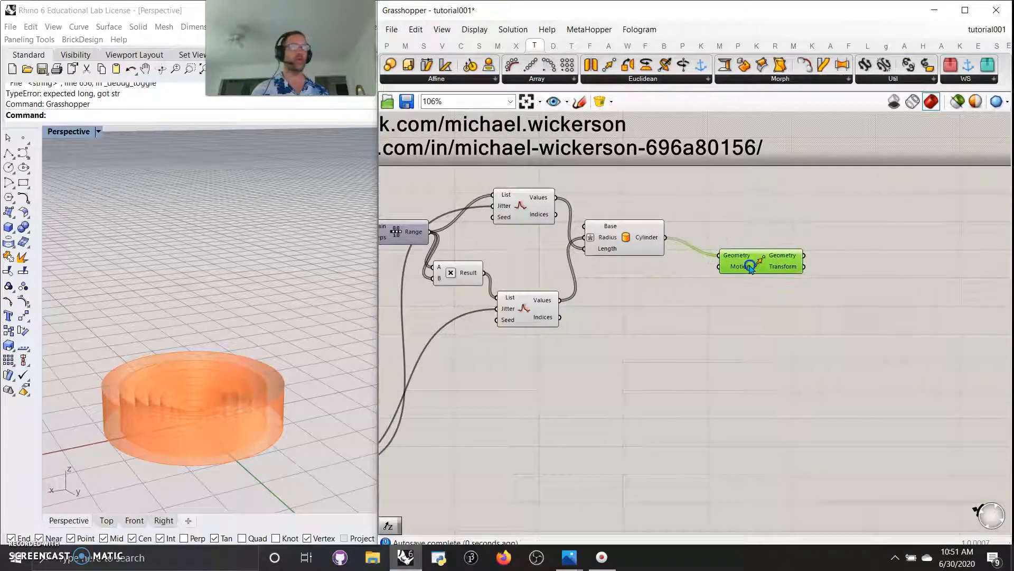
{"action": "scroll", "coordinate": [256, 375], "scroll_direction": "down", "scroll_amount": 10}
{"action": "right_click_drag", "start_coordinate": [233, 254], "coordinate": [241, 285]}
Add a Unit Z vector as the Move motion
{"action": "double_click", "coordinate": [665, 323]}
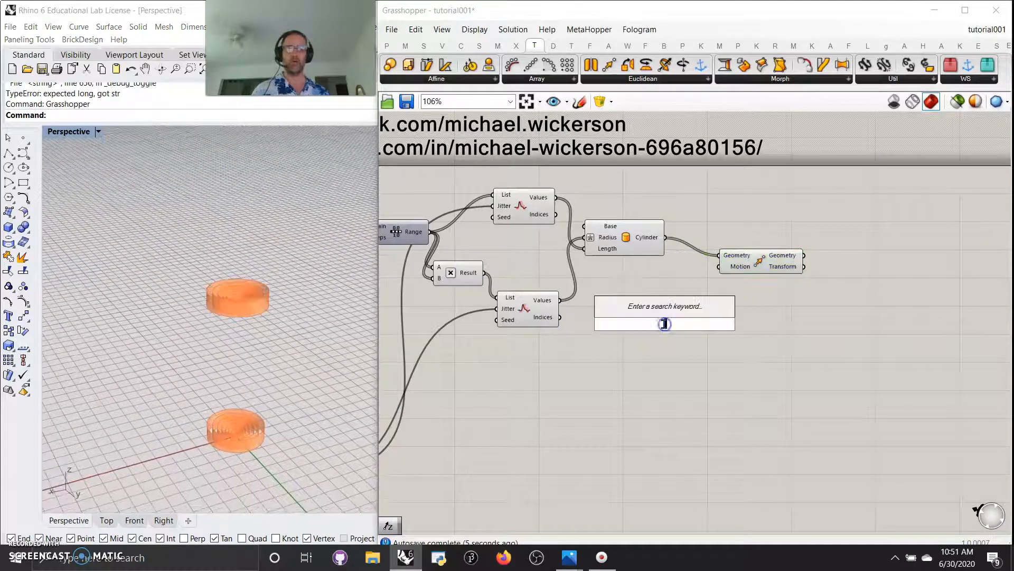
{"action": "type", "text": "z"}
{"action": "left_click", "coordinate": [632, 310]}
{"action": "mouse_move", "coordinate": [703, 324]}
{"action": "left_mouse_down"}
{"action": "mouse_move", "coordinate": [719, 267]}
{"action": "mouse_move", "coordinate": [697, 323]}
{"action": "left_mouse_up"}
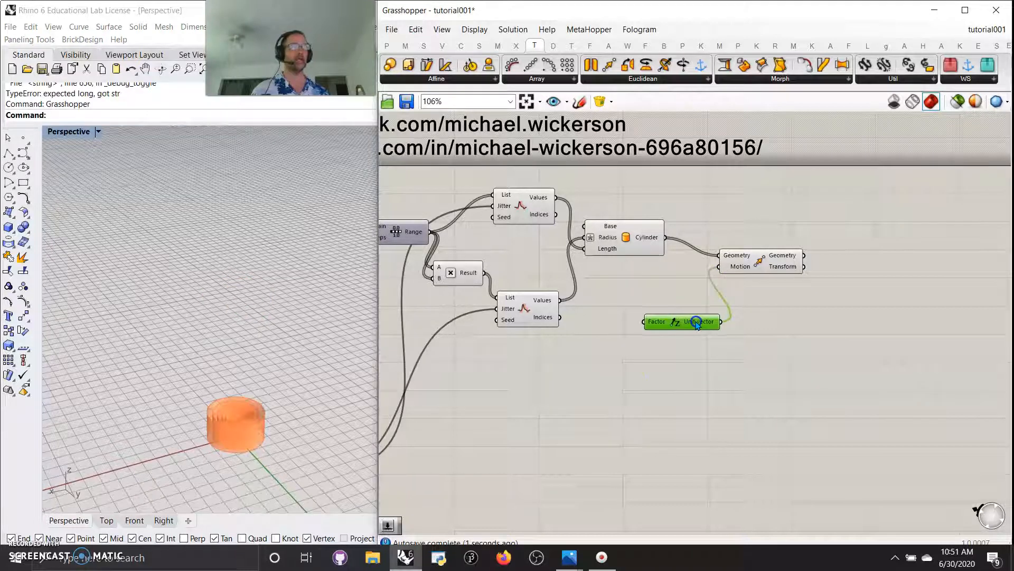
{"action": "right_click_drag", "start_coordinate": [609, 403], "coordinate": [634, 396]}
{"action": "left_click", "coordinate": [711, 320]}
{"action": "left_click_drag", "start_coordinate": [712, 320], "coordinate": [675, 319]}
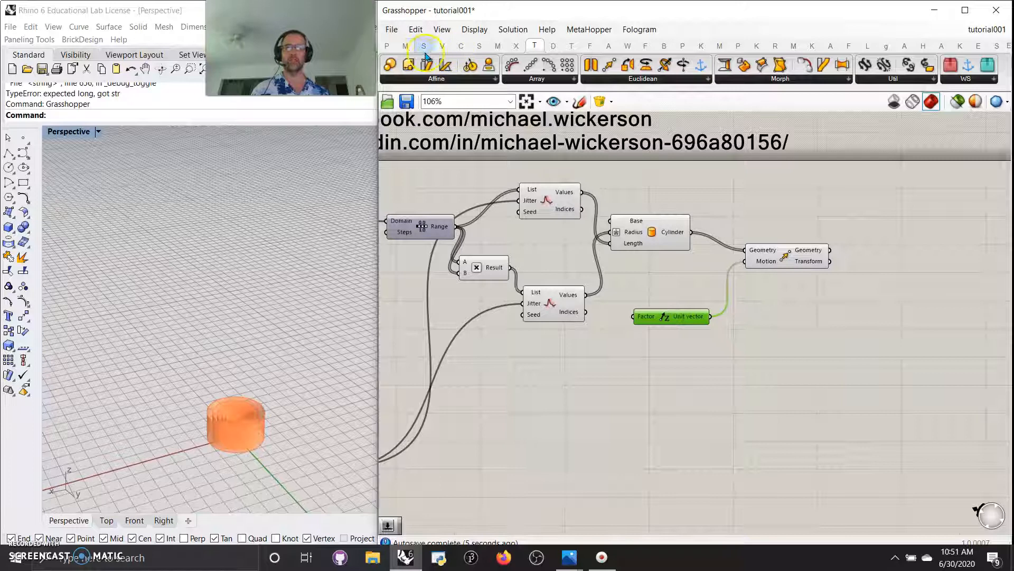
Add a Series component from Sets > Sequence feeding the Unit Z factor
{"action": "left_click", "coordinate": [404, 47]}
{"action": "left_click", "coordinate": [424, 46]}
{"action": "left_click", "coordinate": [563, 79]}
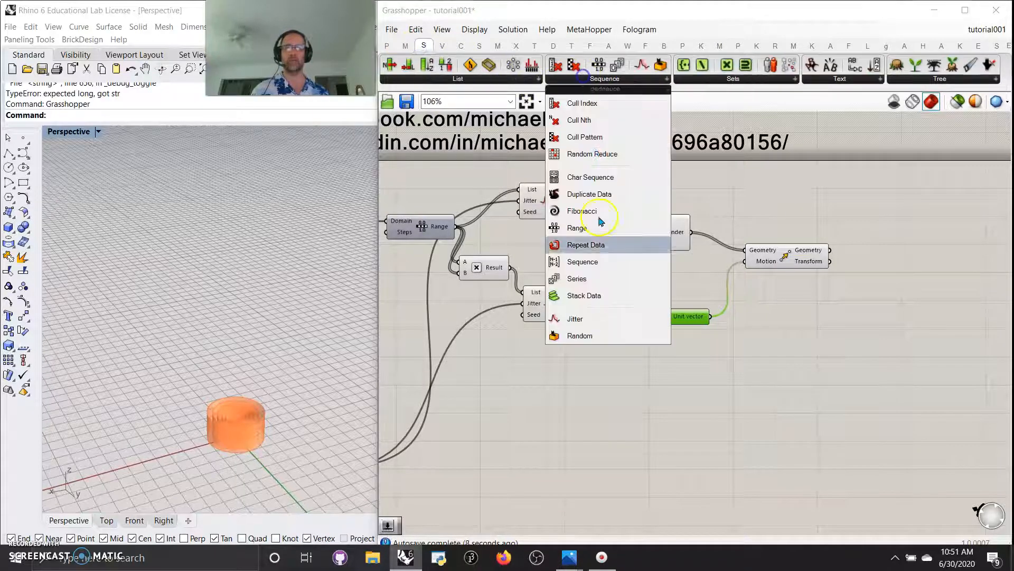
{"action": "left_click", "coordinate": [584, 281]}
{"action": "left_click", "coordinate": [594, 363]}
{"action": "left_click_drag", "start_coordinate": [627, 363], "coordinate": [676, 316]}
{"action": "left_click_drag", "start_coordinate": [588, 371], "coordinate": [599, 368]}
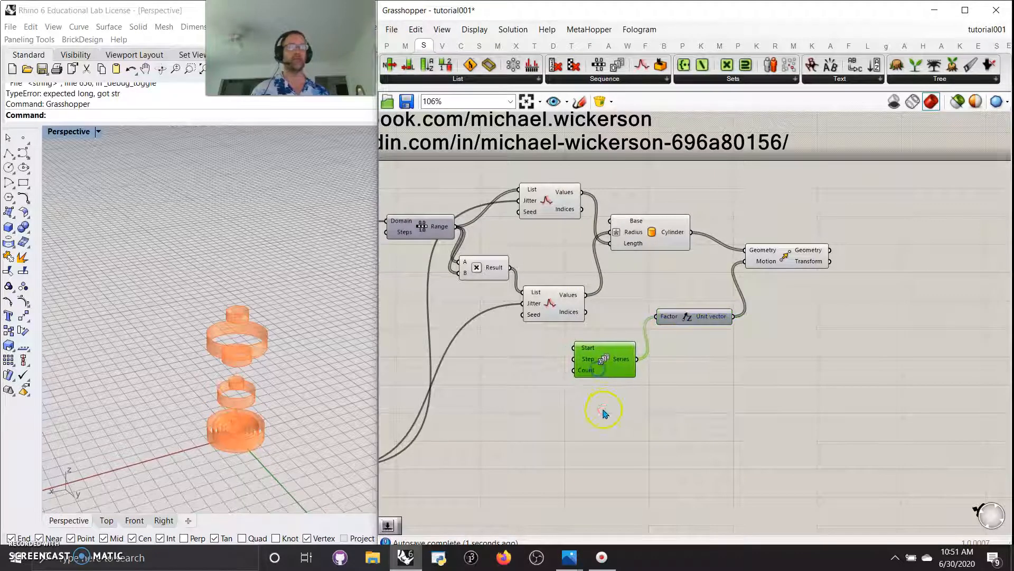
{"action": "right_click_drag", "start_coordinate": [604, 407], "coordinate": [671, 388]}
{"action": "right_click_drag", "start_coordinate": [556, 458], "coordinate": [662, 408]}
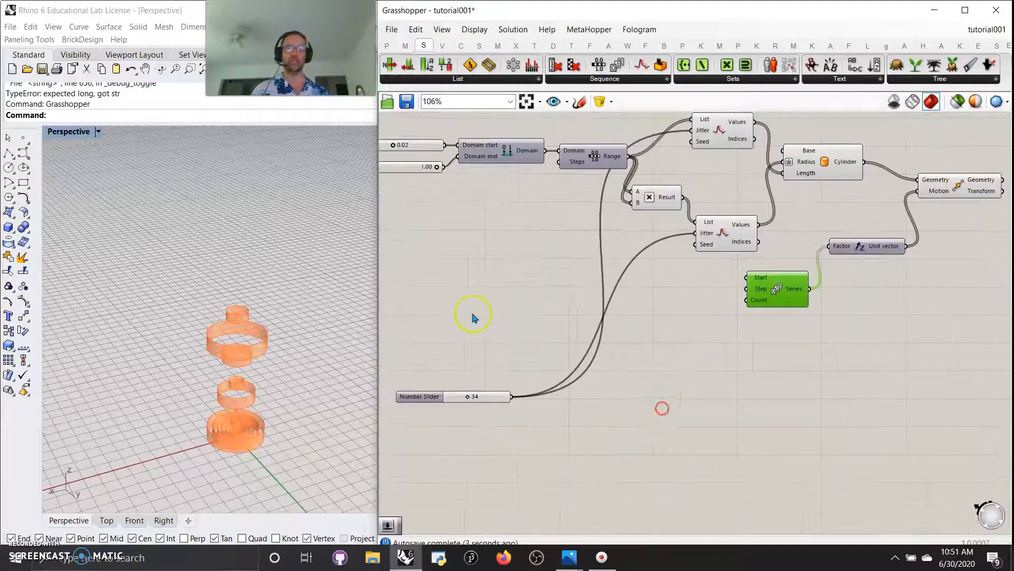
{"action": "double_click", "coordinate": [452, 327]}
Drive the Series count with a 34 slider and its step with a slider set to 0.48
{"action": "type", "text": "34"}
{"action": "key", "text": "Return"}
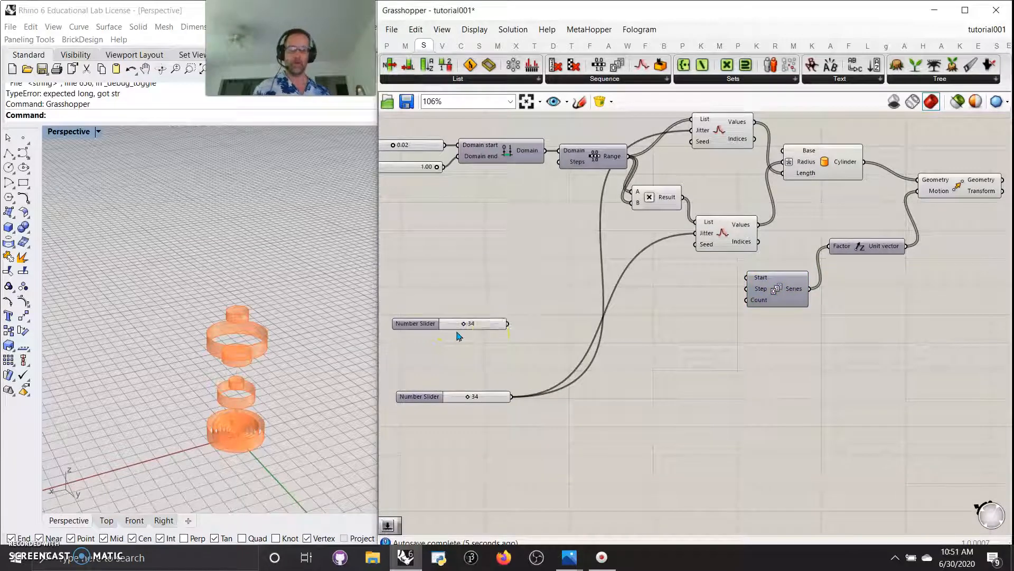
{"action": "left_click_drag", "start_coordinate": [507, 323], "coordinate": [747, 299]}
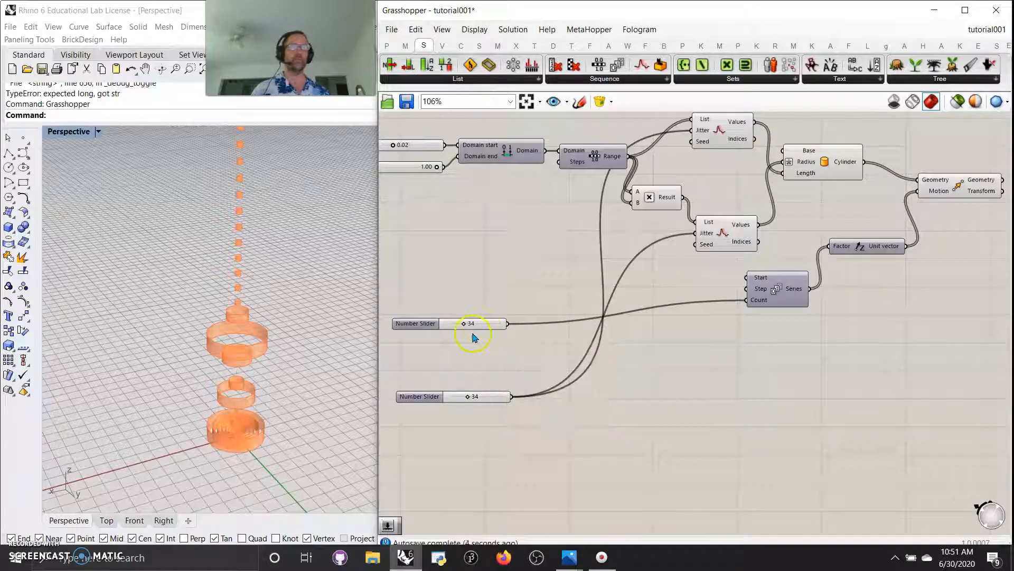
{"action": "double_click", "coordinate": [469, 292]}
{"action": "type", "text": "1"}
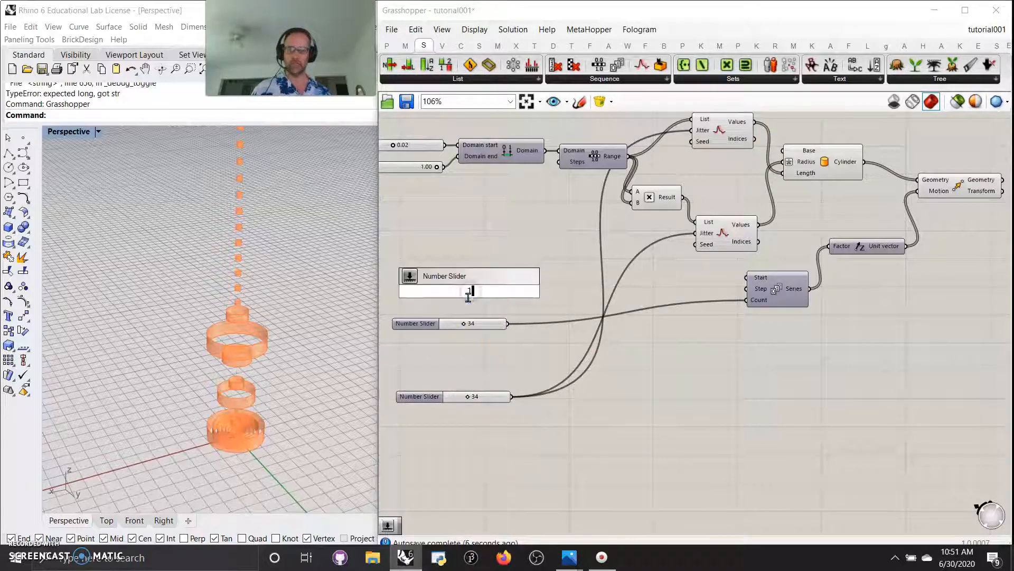
{"action": "type", "text": ".00"}
{"action": "key", "text": "Return"}
{"action": "left_click", "coordinate": [518, 305]}
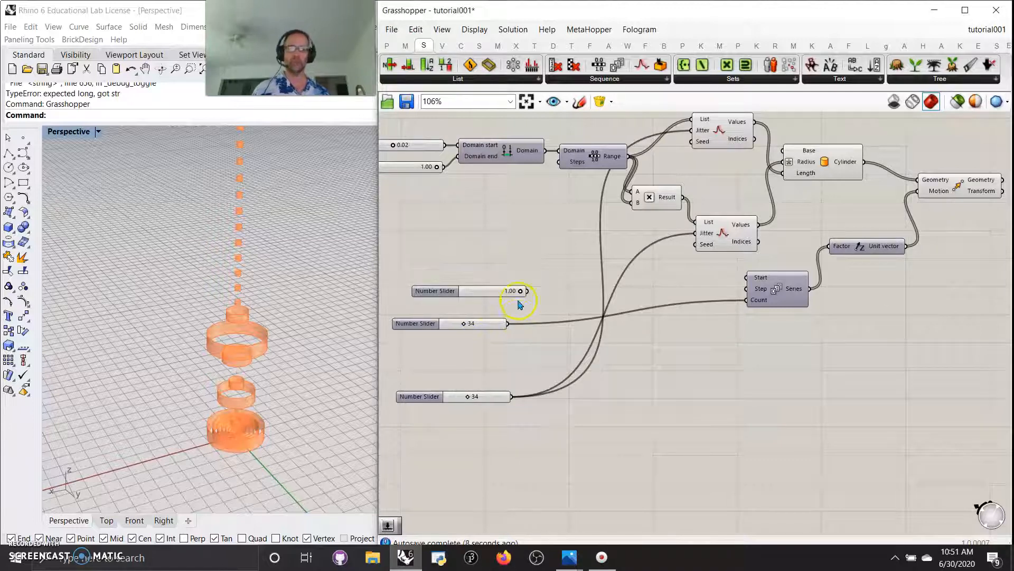
{"action": "left_click_drag", "start_coordinate": [520, 291], "coordinate": [745, 289]}
{"action": "right_click_drag", "start_coordinate": [274, 460], "coordinate": [248, 406]}
{"action": "left_click_drag", "start_coordinate": [496, 294], "coordinate": [494, 296]}
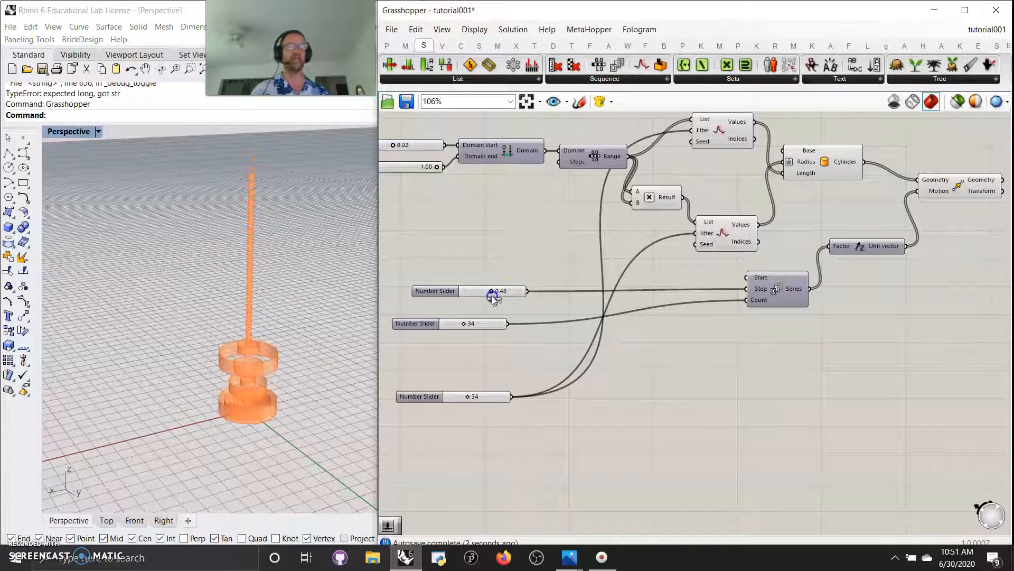
Select components to preview the tower and set the jitter slider to 26
{"action": "left_click", "coordinate": [943, 183]}
{"action": "left_click", "coordinate": [826, 165]}
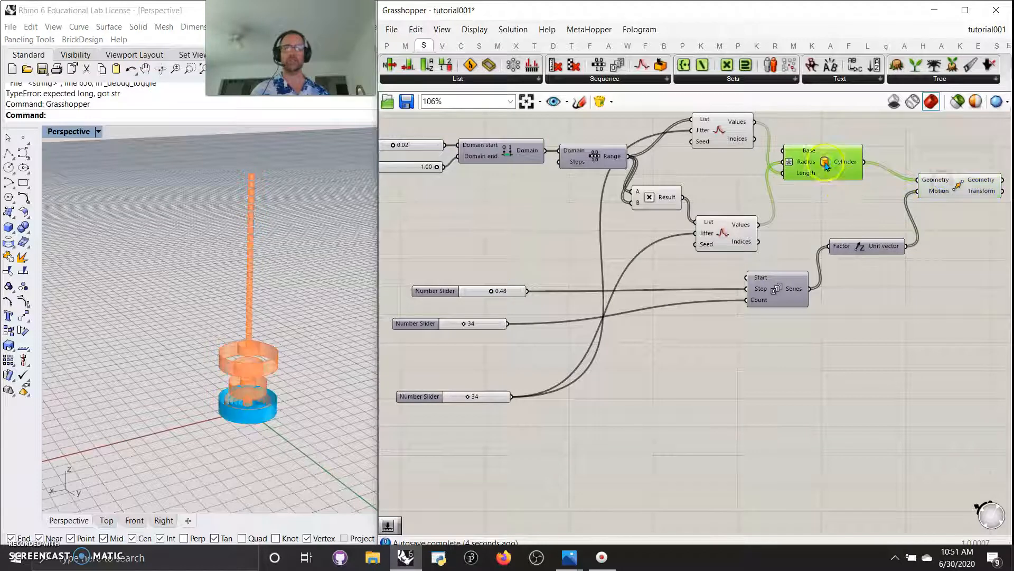
{"action": "left_click", "coordinate": [733, 140]}
{"action": "left_click", "coordinate": [721, 244]}
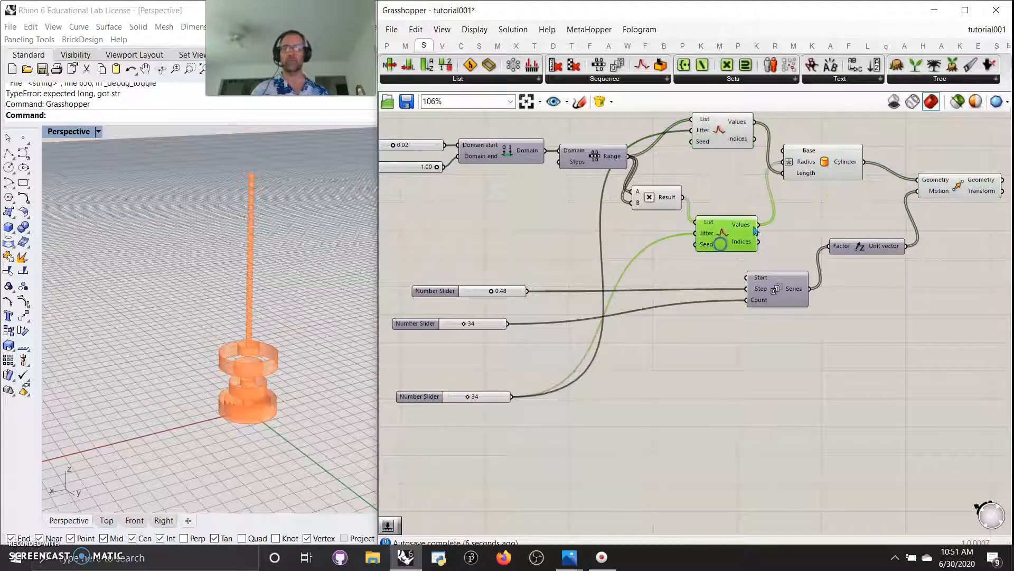
{"action": "left_click", "coordinate": [582, 165]}
{"action": "left_click_drag", "start_coordinate": [824, 162], "coordinate": [831, 164]}
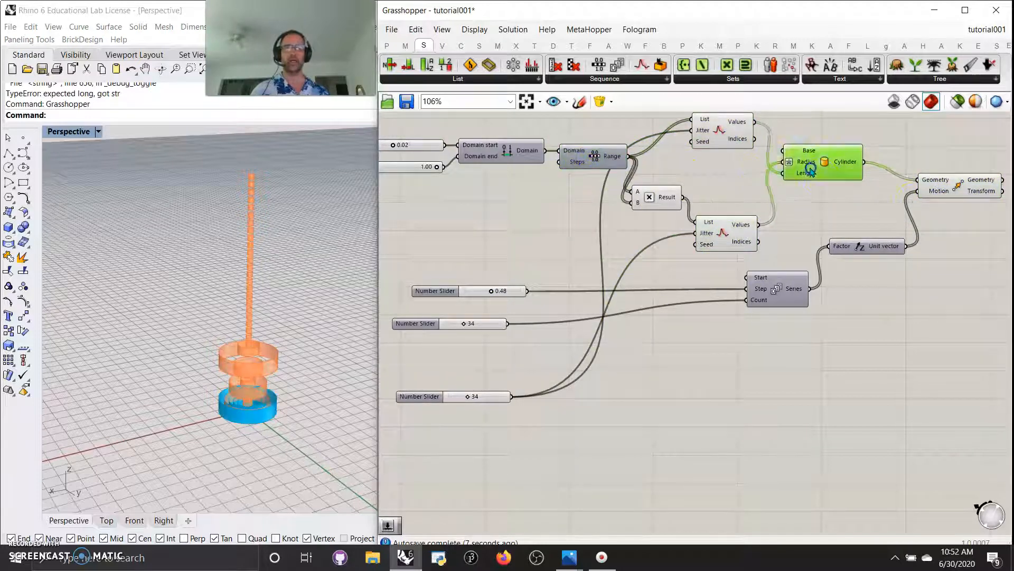
{"action": "left_click", "coordinate": [932, 195]}
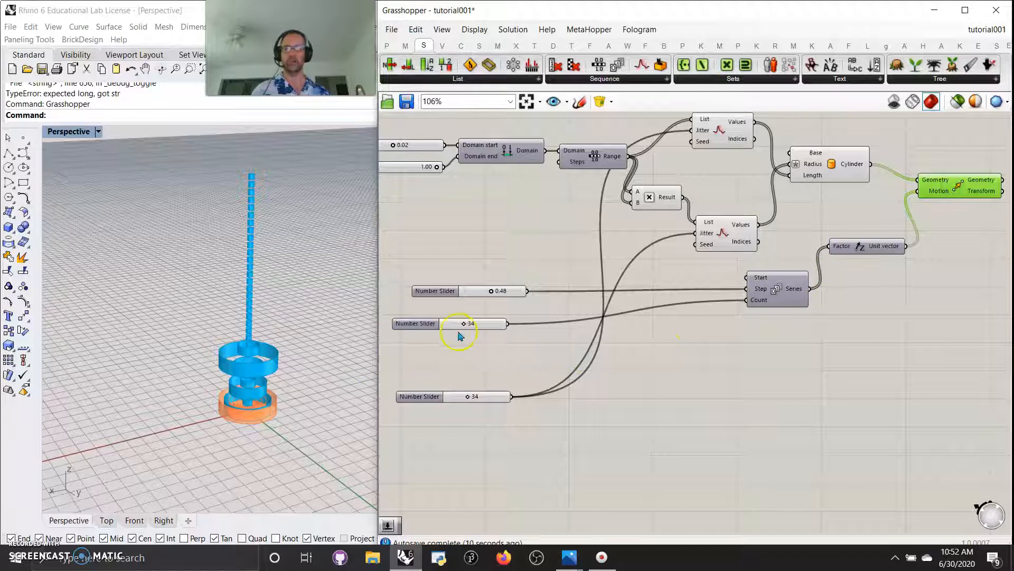
{"action": "left_click_drag", "start_coordinate": [468, 397], "coordinate": [464, 397]}
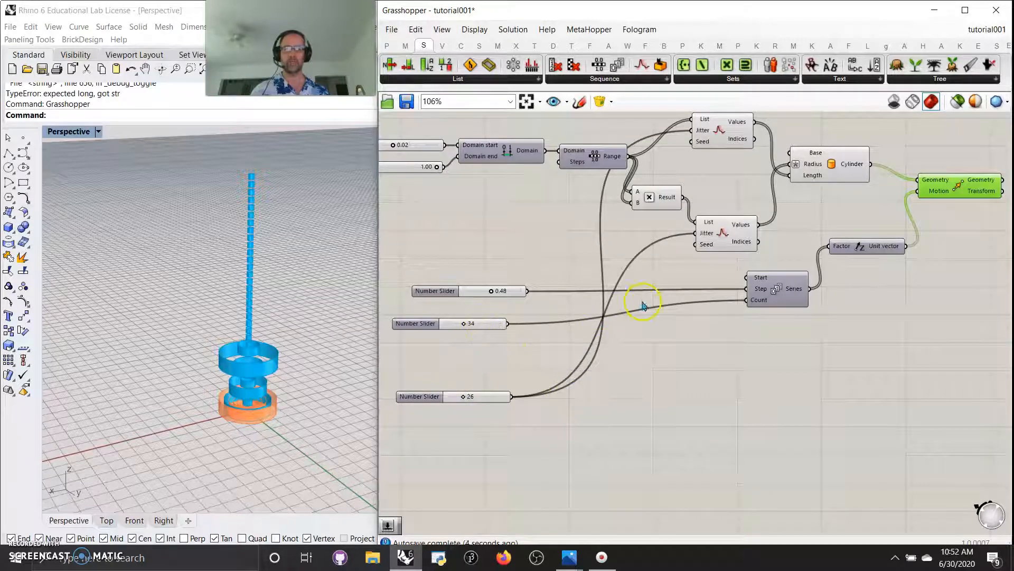
Tidy the layout, repositioning the Series, Unit Z and Move components
{"action": "right_click_drag", "start_coordinate": [792, 384], "coordinate": [772, 381]}
{"action": "right_click_drag", "start_coordinate": [684, 347], "coordinate": [730, 358]}
{"action": "left_click", "coordinate": [290, 419]}
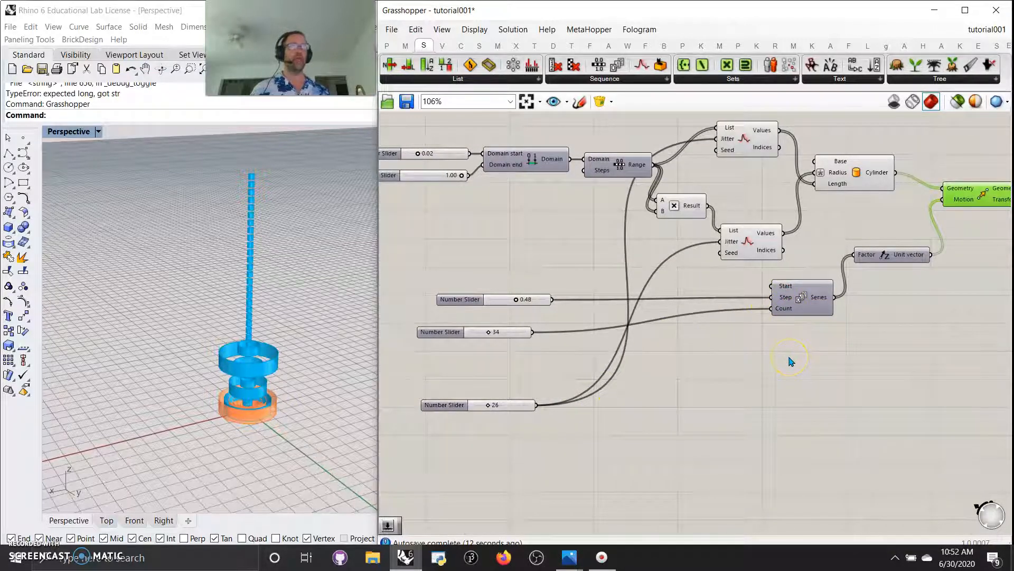
{"action": "right_click_drag", "start_coordinate": [766, 380], "coordinate": [641, 391]}
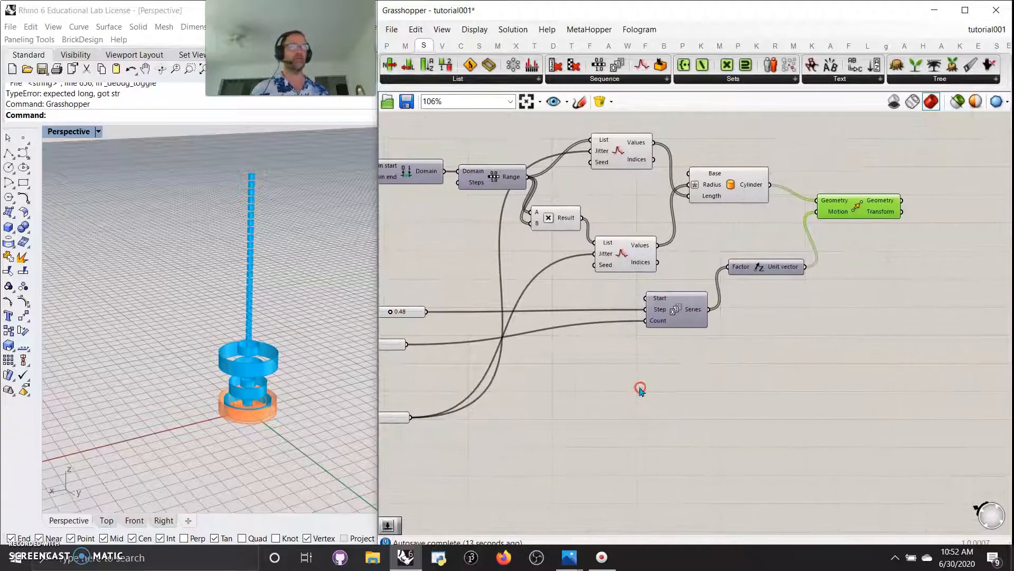
{"action": "left_click_drag", "start_coordinate": [668, 316], "coordinate": [651, 318]}
{"action": "left_click_drag", "start_coordinate": [766, 267], "coordinate": [752, 275]}
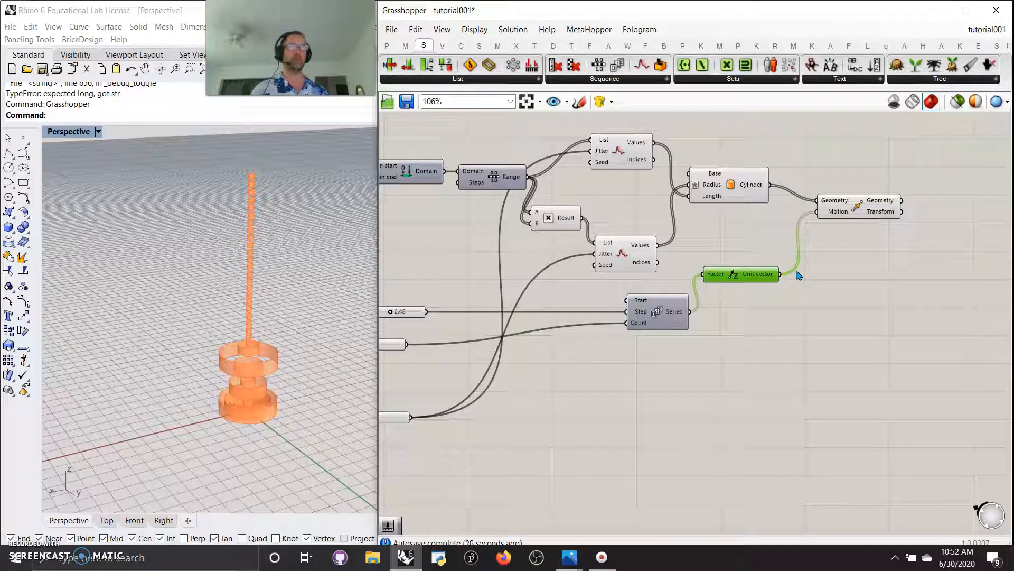
{"action": "left_click_drag", "start_coordinate": [862, 209], "coordinate": [861, 217]}
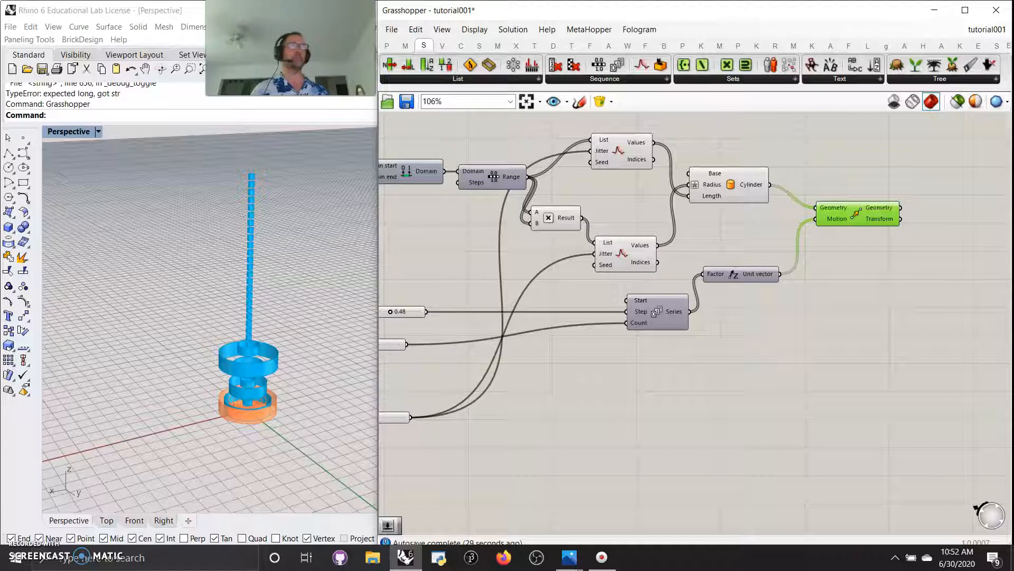
Add an Expression component from Maths and rename its input variable to x
{"action": "left_click", "coordinate": [405, 45]}
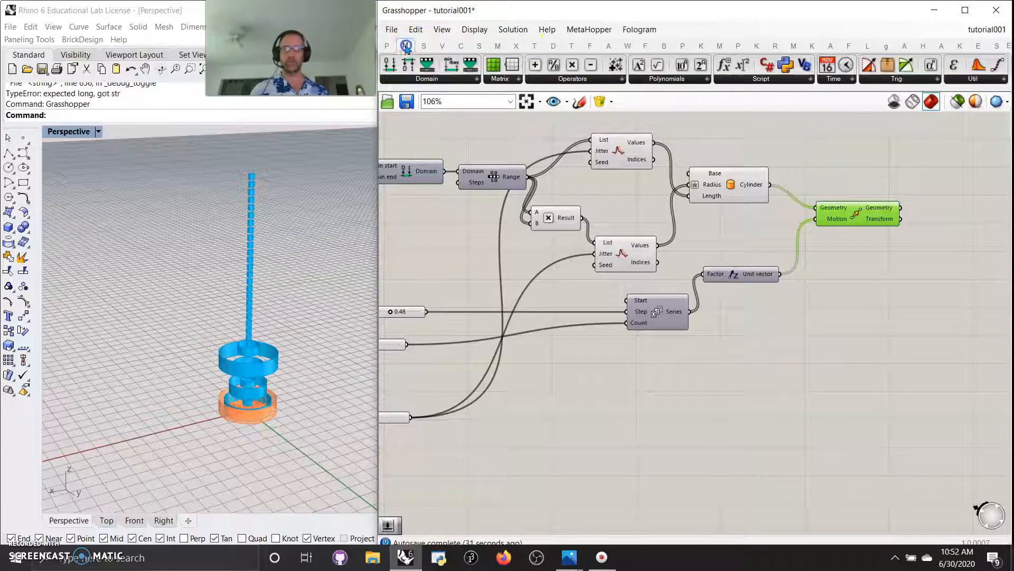
{"action": "left_click_drag", "start_coordinate": [767, 65], "coordinate": [669, 385]}
{"action": "scroll", "coordinate": [629, 366], "scroll_direction": "up", "scroll_amount": 5}
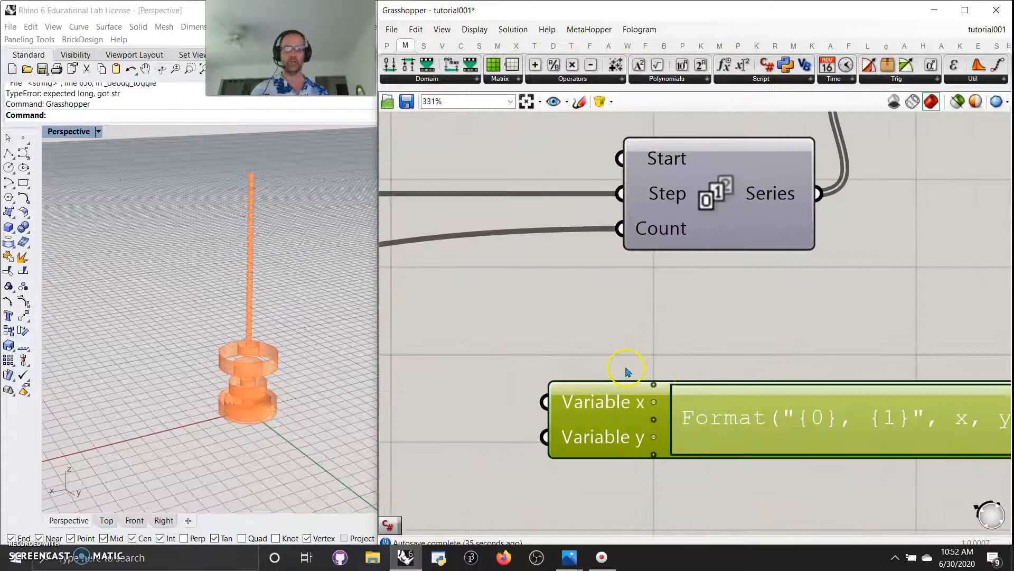
{"action": "scroll", "coordinate": [633, 423], "scroll_direction": "up", "scroll_amount": 2}
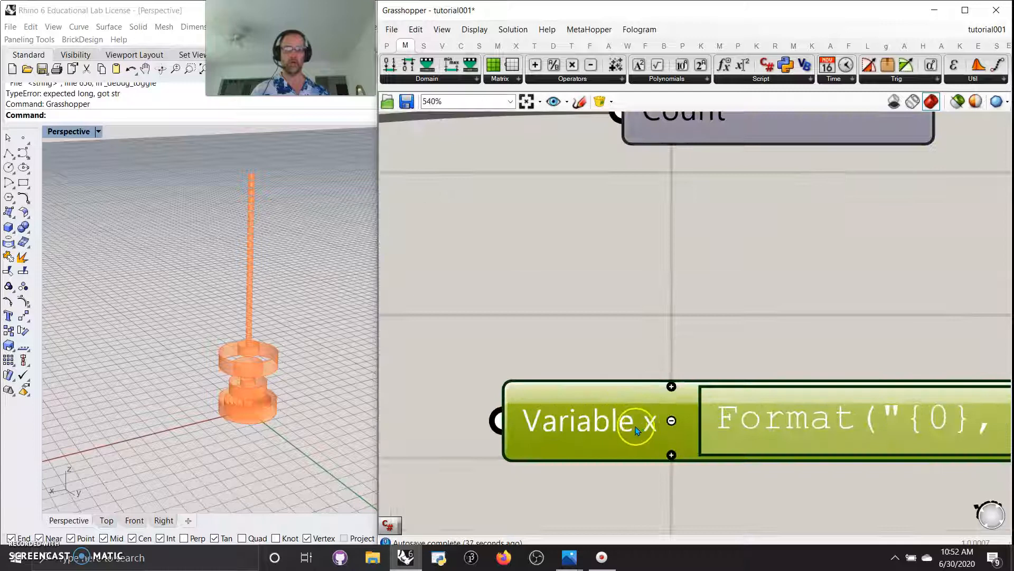
{"action": "right_click", "coordinate": [641, 422]}
{"action": "left_click_drag", "start_coordinate": [698, 433], "coordinate": [650, 432]}
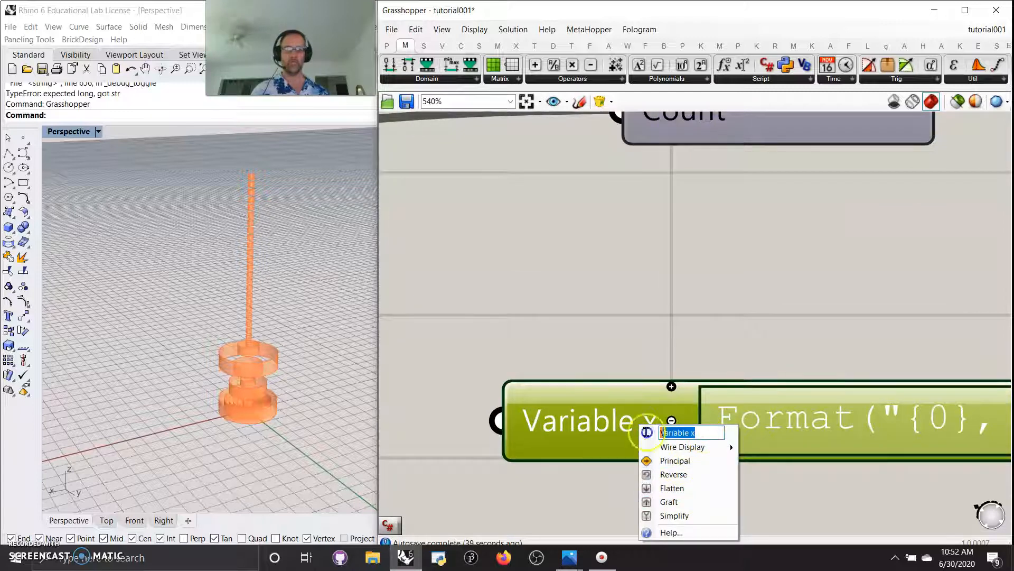
{"action": "type", "text": "x"}
{"action": "left_click", "coordinate": [673, 333]}
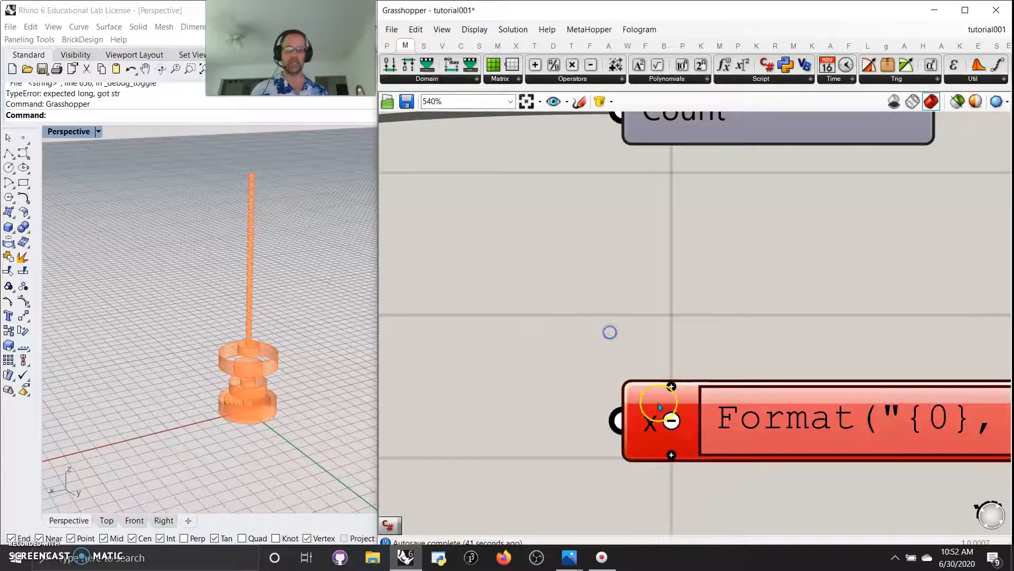
Replace the expression with x-1 in the Expression Designer
{"action": "scroll", "coordinate": [774, 402], "scroll_direction": "down", "scroll_amount": 2}
{"action": "scroll", "coordinate": [778, 377], "scroll_direction": "down", "scroll_amount": 1}
{"action": "double_click", "coordinate": [810, 403]}
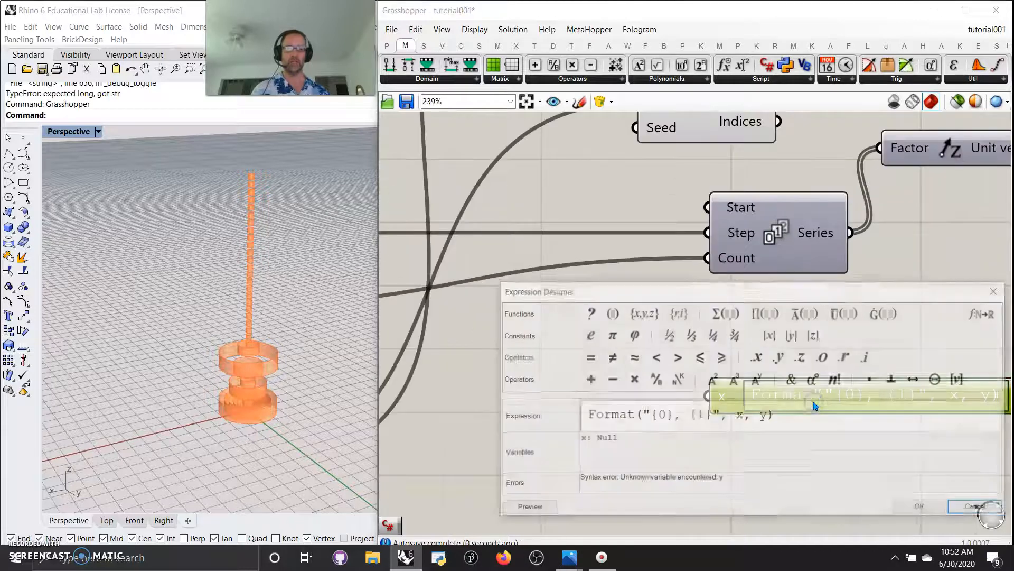
{"action": "left_click_drag", "start_coordinate": [777, 416], "coordinate": [516, 417]}
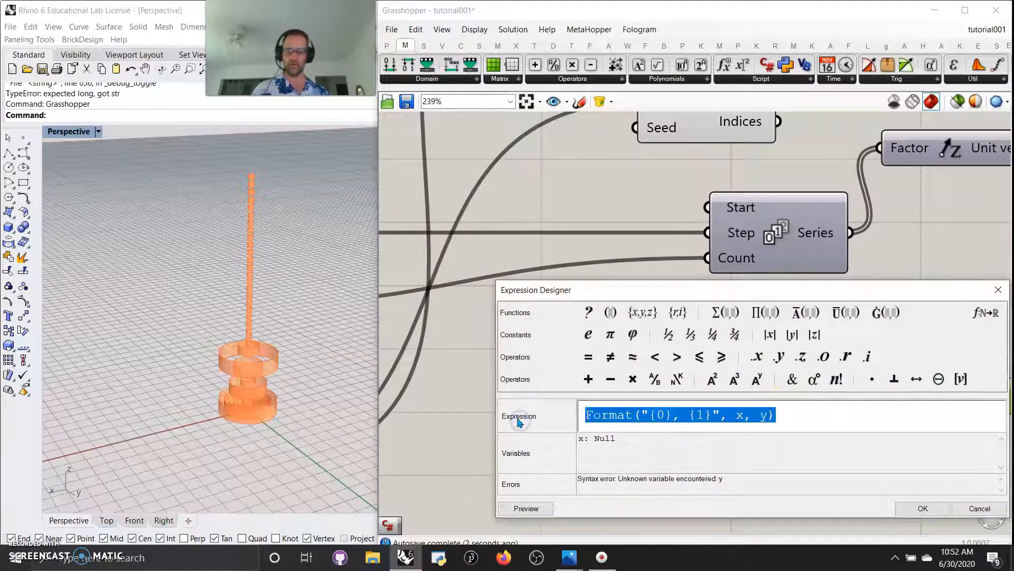
{"action": "type", "text": "x-1"}
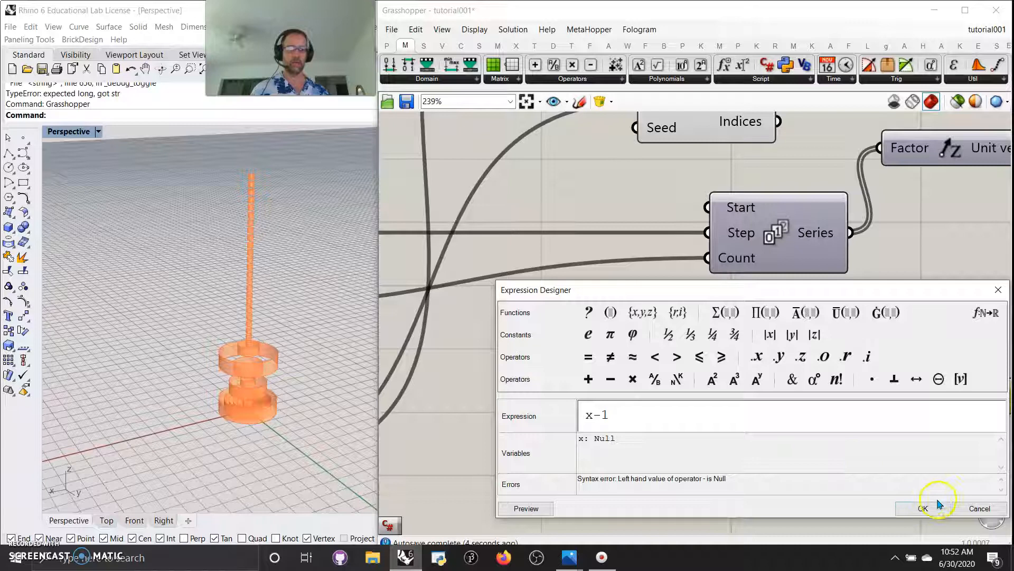
{"action": "left_click", "coordinate": [923, 509]}
Wire the 34 slider into the expression's x and its result into Range Steps
{"action": "left_click_drag", "start_coordinate": [851, 410], "coordinate": [710, 386]}
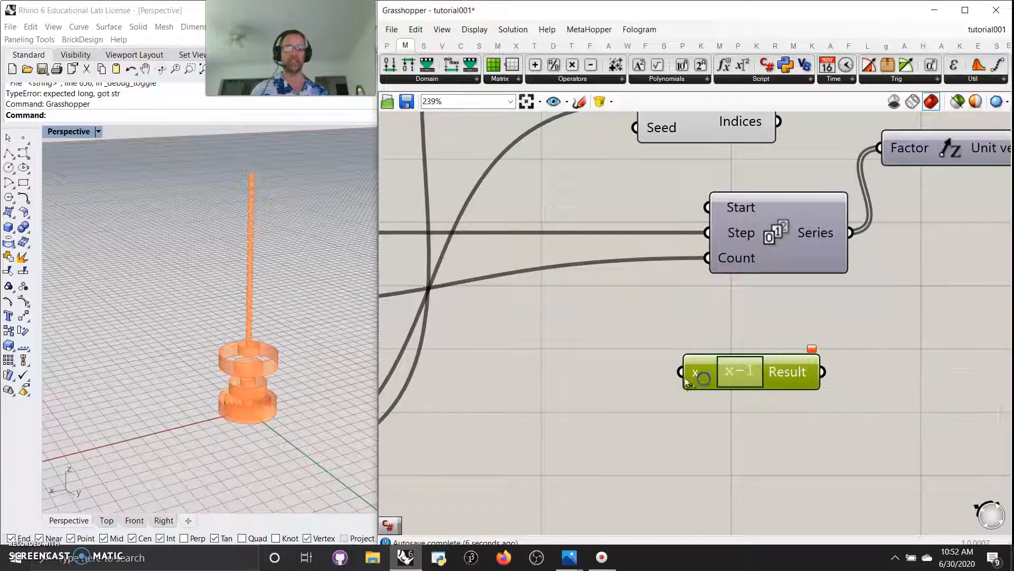
{"action": "scroll", "coordinate": [692, 364], "scroll_direction": "down", "scroll_amount": 2}
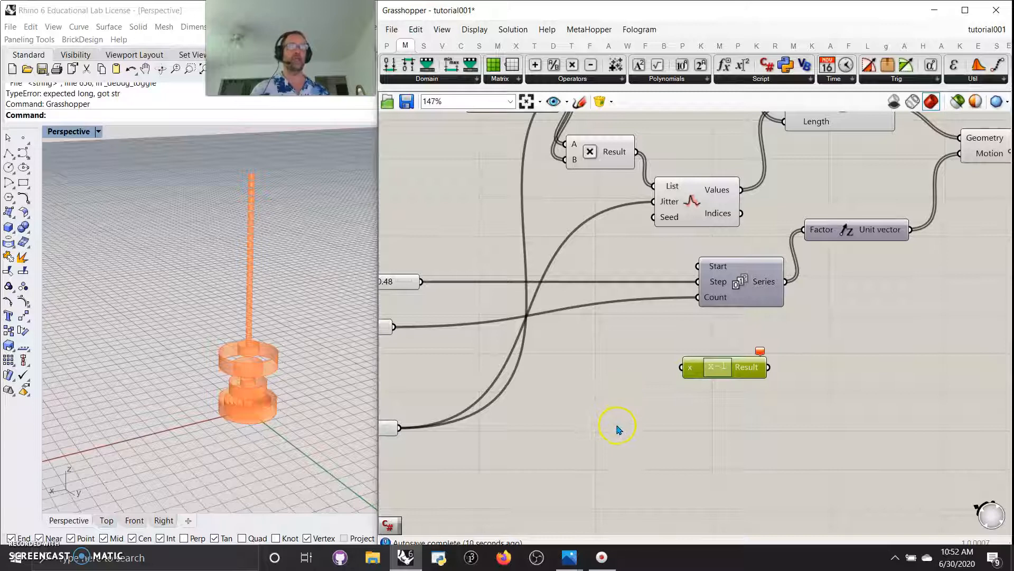
{"action": "left_click_drag", "start_coordinate": [697, 370], "coordinate": [490, 249]}
{"action": "right_click_drag", "start_coordinate": [514, 286], "coordinate": [651, 312]}
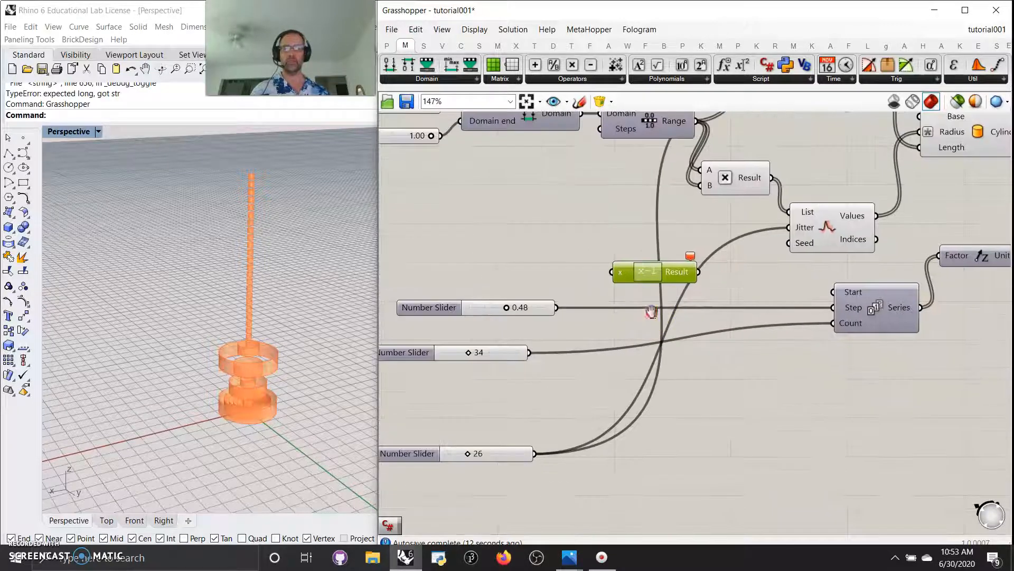
{"action": "left_click_drag", "start_coordinate": [655, 277], "coordinate": [664, 387]}
{"action": "left_click_drag", "start_coordinate": [530, 353], "coordinate": [649, 384]}
{"action": "right_click_drag", "start_coordinate": [804, 397], "coordinate": [763, 442]}
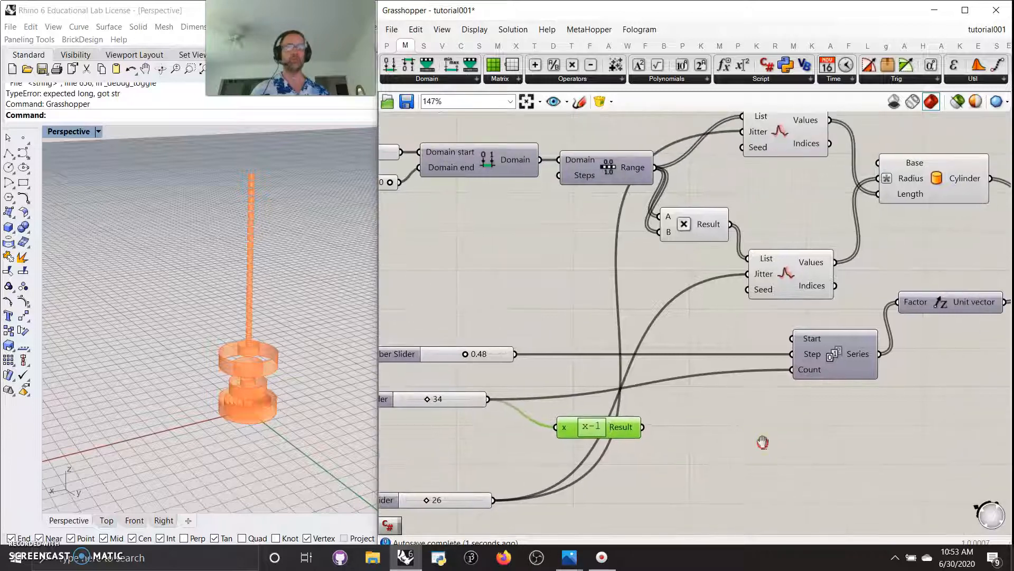
{"action": "left_click_drag", "start_coordinate": [642, 428], "coordinate": [561, 189]}
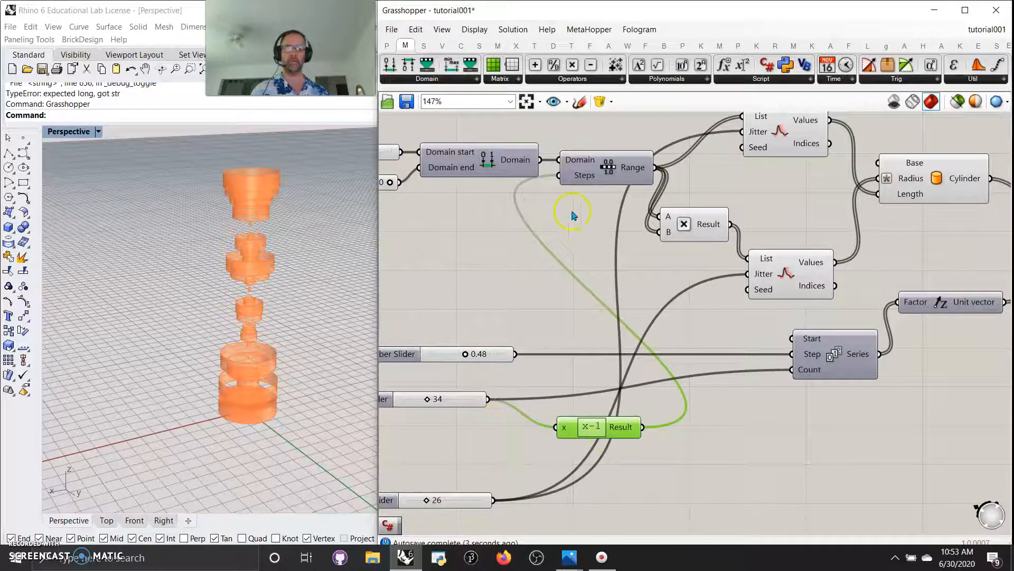
{"action": "mouse_move", "coordinate": [639, 169]}
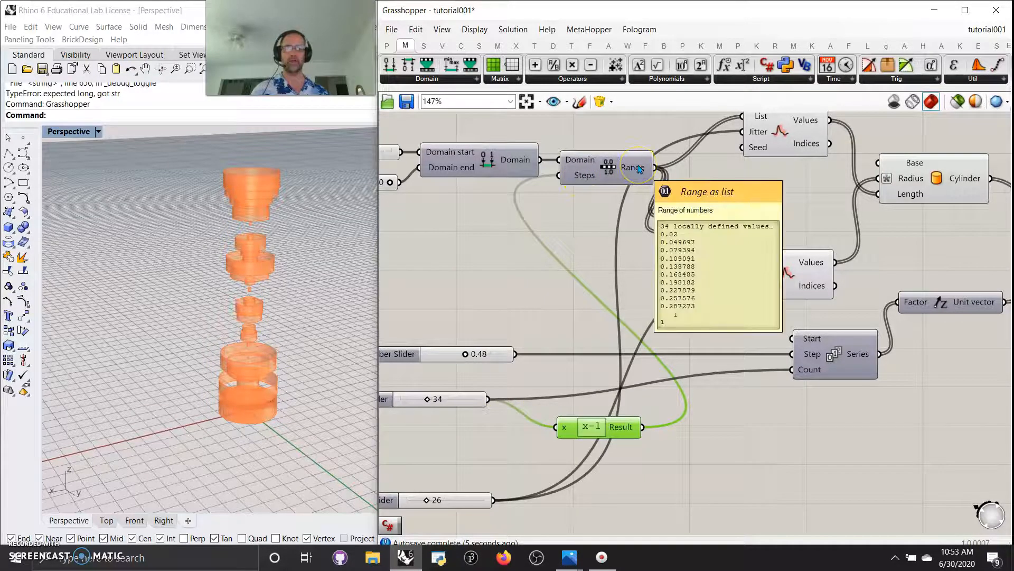
{"action": "right_click_drag", "start_coordinate": [785, 462], "coordinate": [656, 454]}
{"action": "right_click_drag", "start_coordinate": [849, 430], "coordinate": [619, 426]}
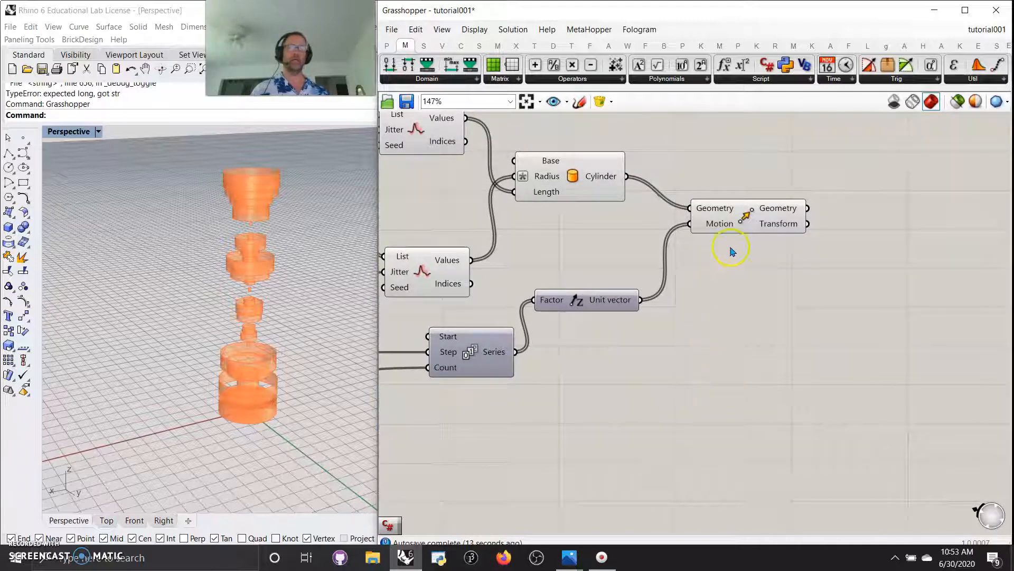
Add a Cap Holes component and feed the moved cylinders into it
{"action": "right_click_drag", "start_coordinate": [775, 306], "coordinate": [651, 340]}
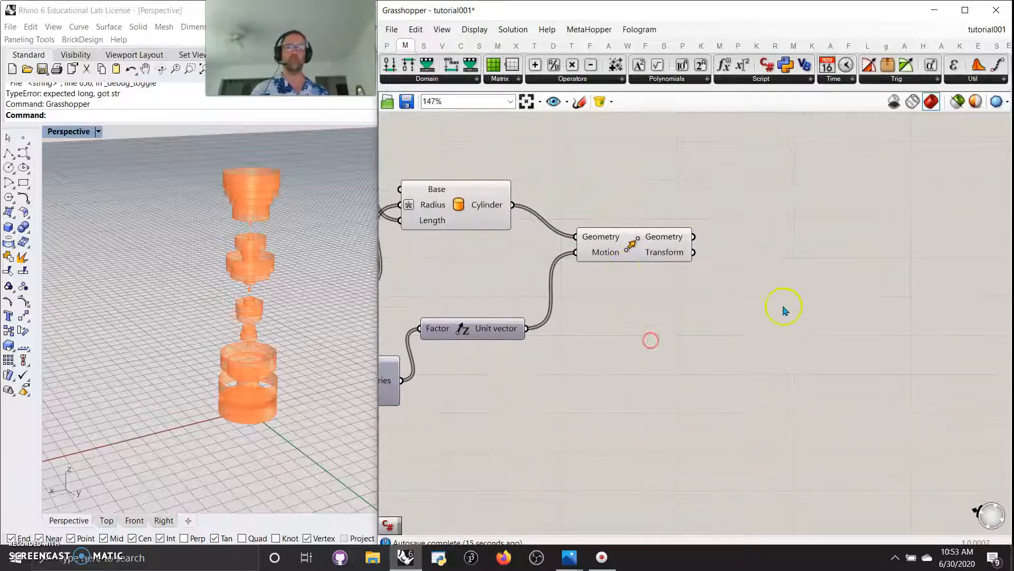
{"action": "double_click", "coordinate": [796, 307]}
{"action": "type", "text": "cap"}
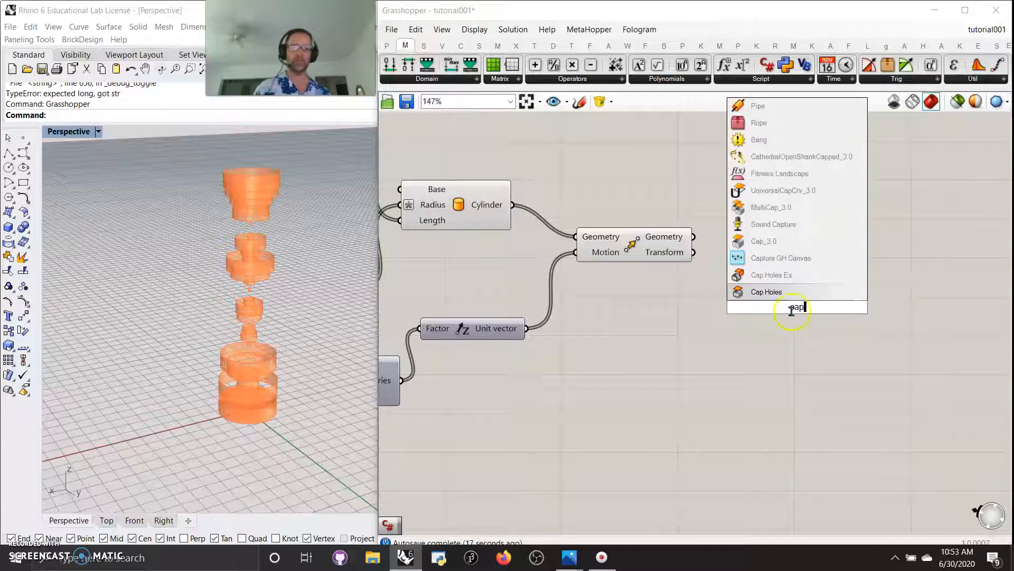
{"action": "left_click", "coordinate": [777, 292]}
{"action": "left_click_drag", "start_coordinate": [693, 237], "coordinate": [758, 298]}
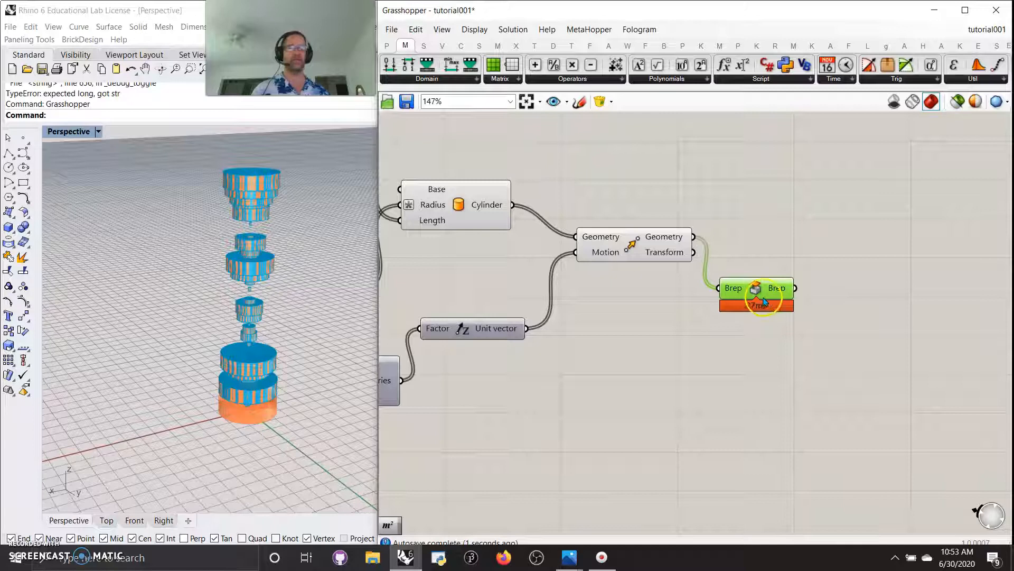
Add an Area component from Surface > Analysis that takes the capped breps
{"action": "right_click_drag", "start_coordinate": [799, 347], "coordinate": [747, 399]}
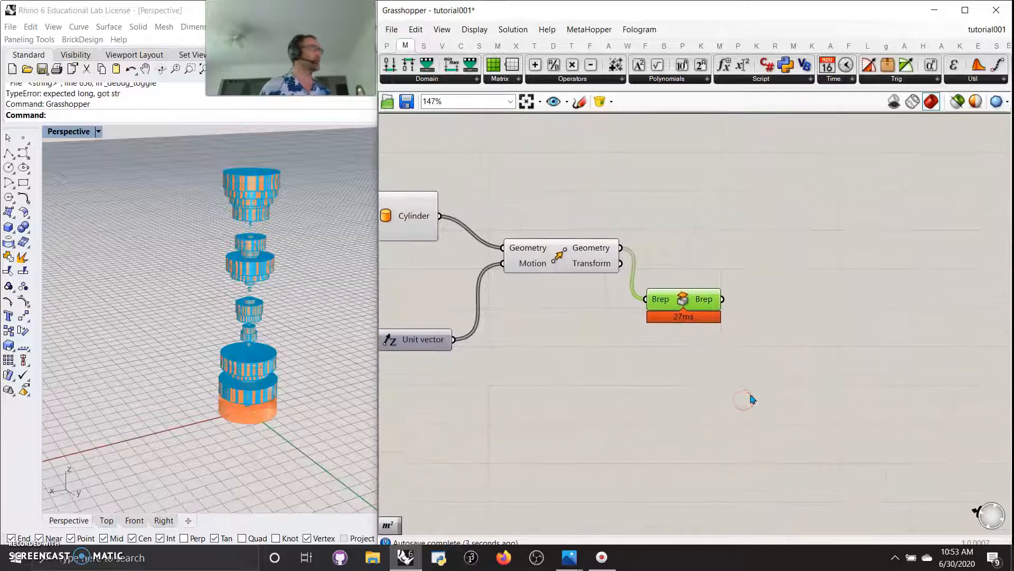
{"action": "left_click", "coordinate": [479, 46]}
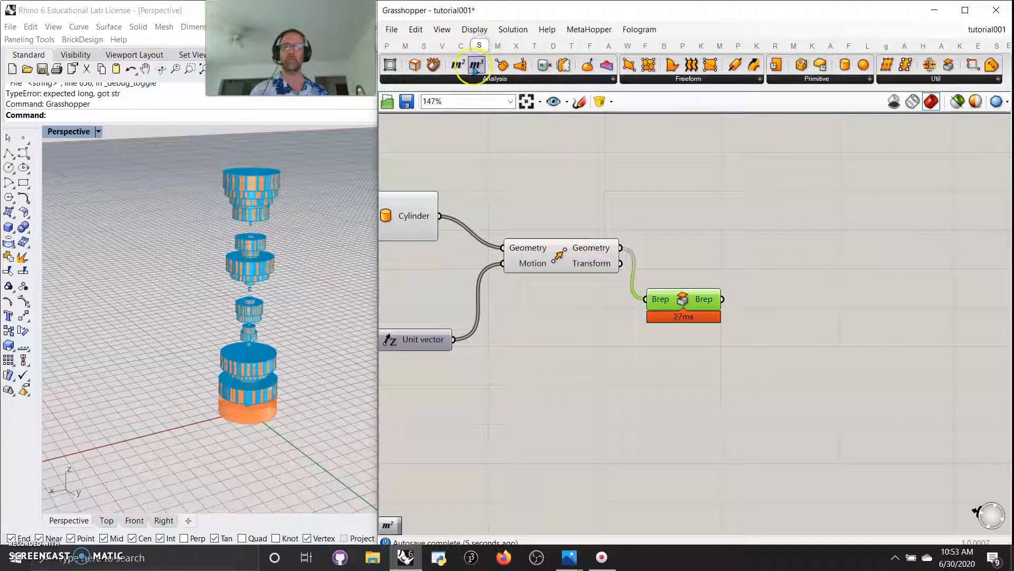
{"action": "left_click_drag", "start_coordinate": [458, 64], "coordinate": [795, 278]}
{"action": "left_click_drag", "start_coordinate": [722, 299], "coordinate": [786, 266]}
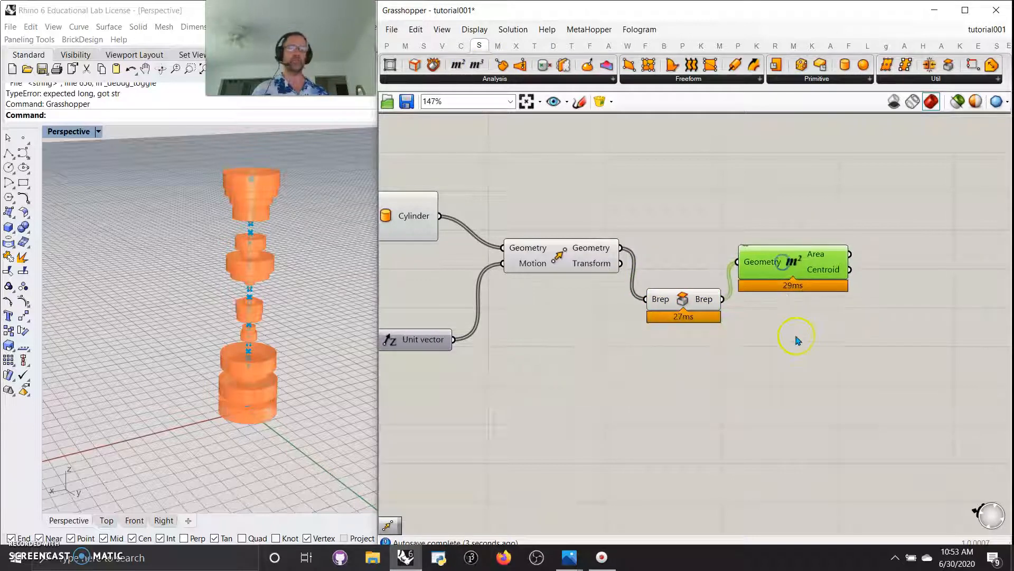
{"action": "right_click_drag", "start_coordinate": [780, 402], "coordinate": [748, 398]}
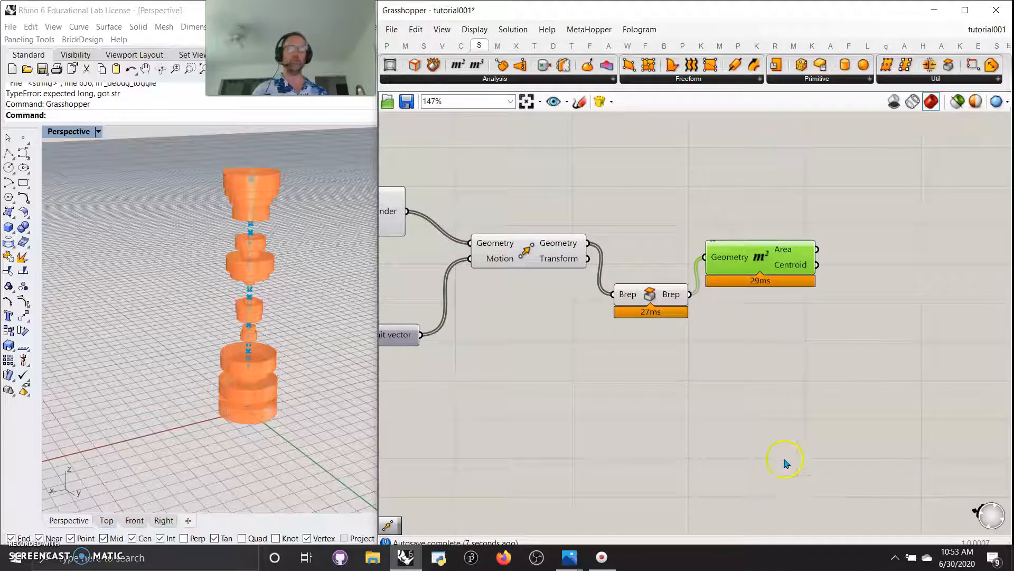
{"action": "key", "text": "alt+Tab"}
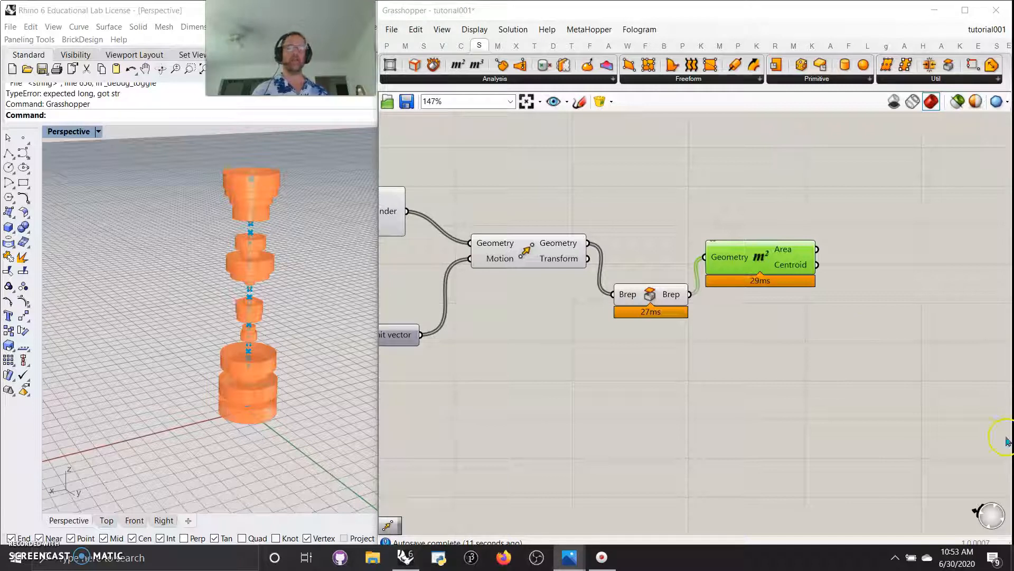
Add Rotate 3D with the capped breps as Geometry and the Area centroids as Center
{"action": "left_click", "coordinate": [535, 45]}
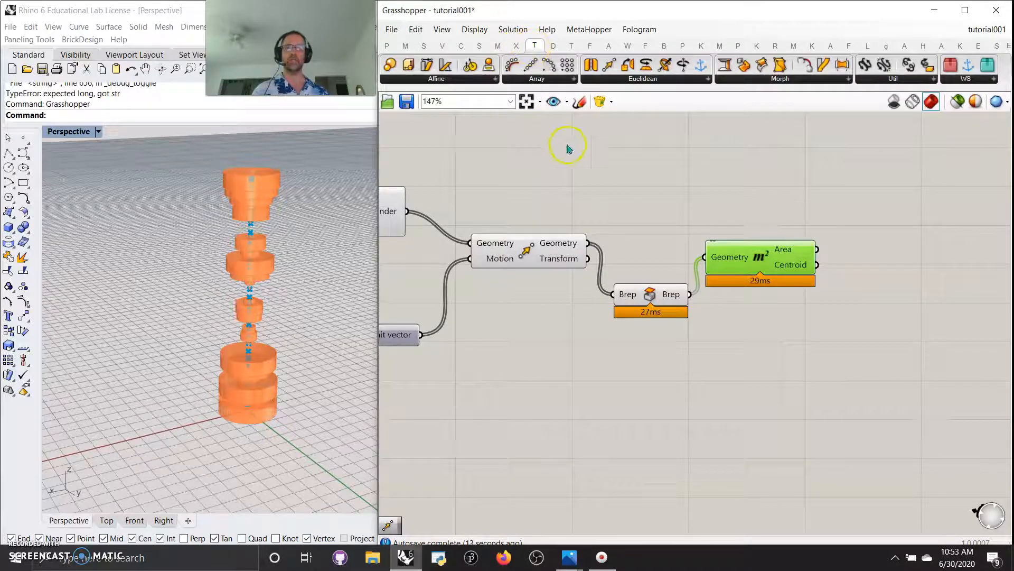
{"action": "left_click", "coordinate": [609, 82]}
{"action": "left_click_drag", "start_coordinate": [619, 197], "coordinate": [921, 332]}
{"action": "left_click_drag", "start_coordinate": [818, 265], "coordinate": [864, 340]}
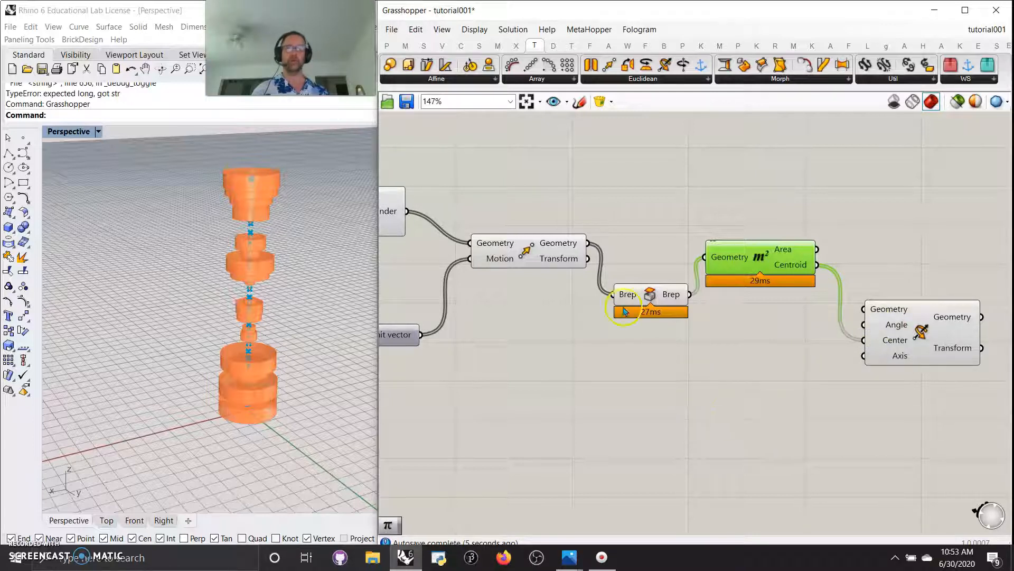
{"action": "left_click_drag", "start_coordinate": [690, 300], "coordinate": [865, 309]}
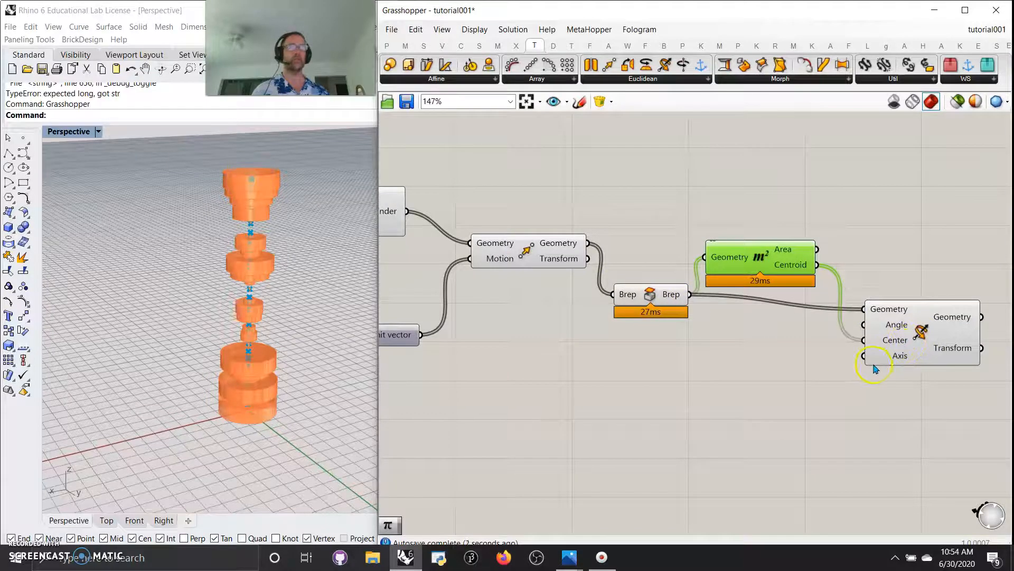
Add a YZ Plane component as the Rotate 3D axis
{"action": "left_click", "coordinate": [774, 409]}
{"action": "double_click", "coordinate": [774, 409]}
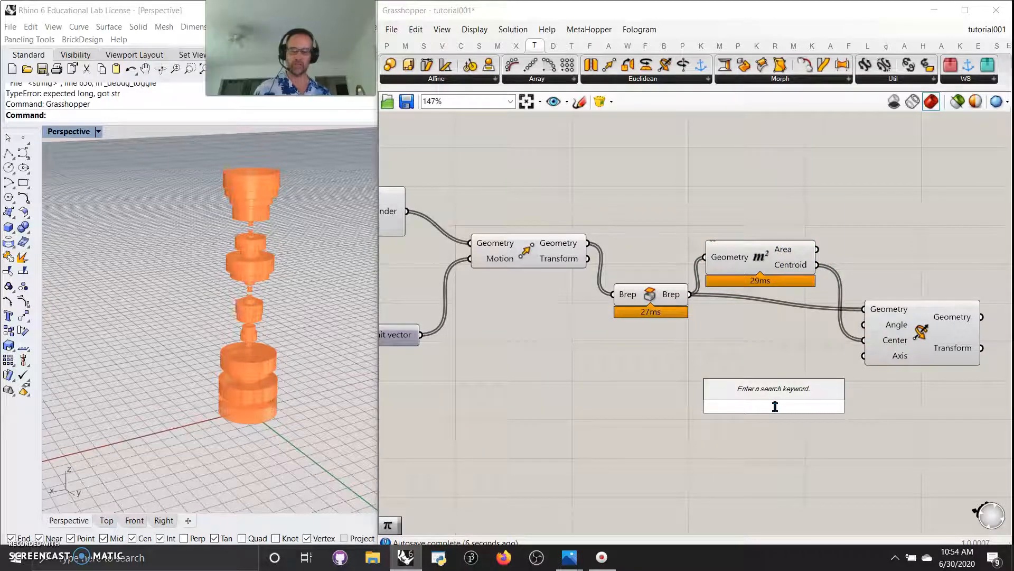
{"action": "type", "text": "yz"}
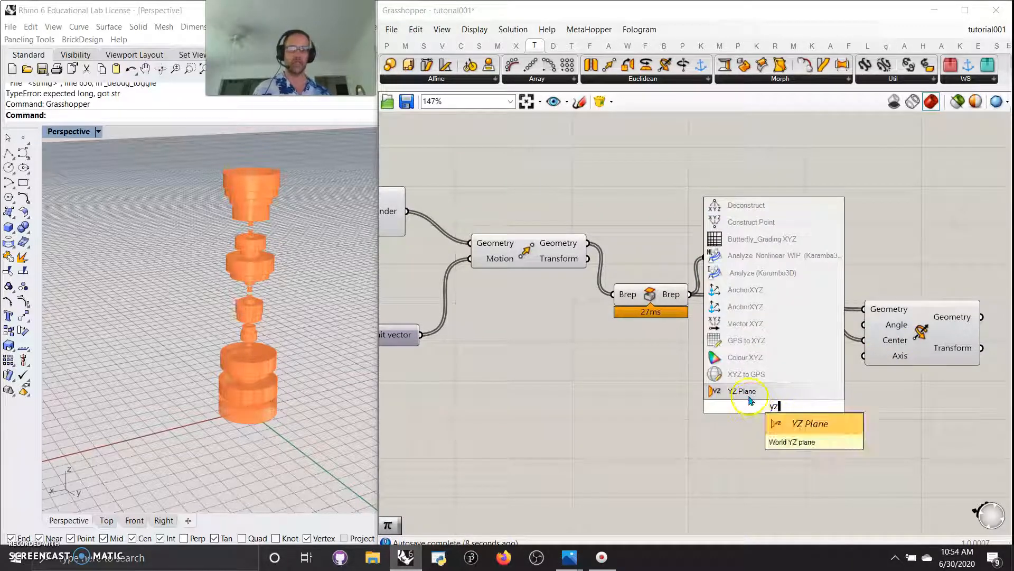
{"action": "left_click", "coordinate": [749, 396]}
{"action": "left_click_drag", "start_coordinate": [817, 406], "coordinate": [864, 356]}
{"action": "mouse_move", "coordinate": [287, 286]}
{"action": "right_mouse_down"}
{"action": "mouse_move", "coordinate": [313, 291]}
{"action": "mouse_move", "coordinate": [274, 290]}
{"action": "right_mouse_up"}
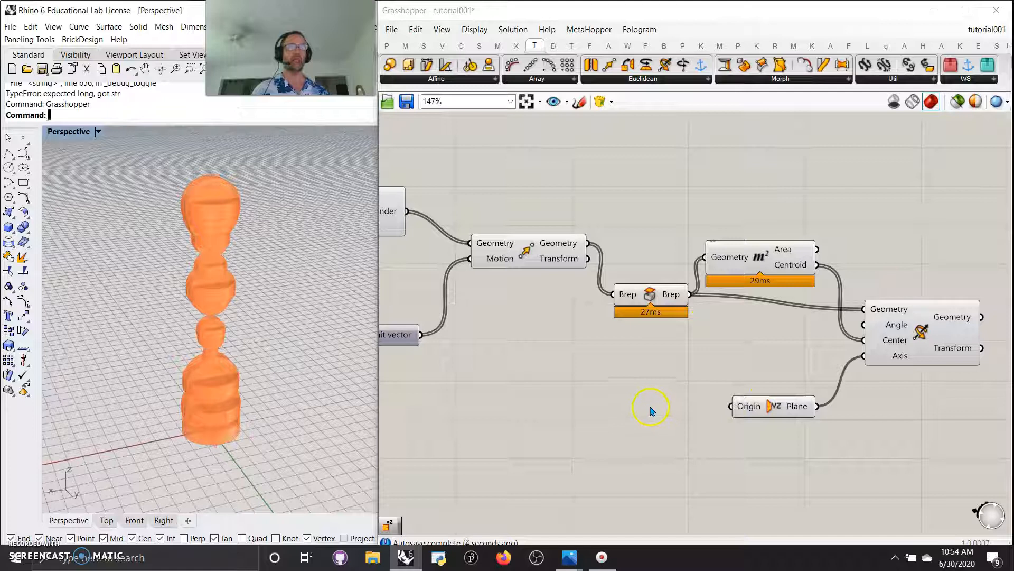
{"action": "right_click_drag", "start_coordinate": [604, 418], "coordinate": [698, 418]}
{"action": "scroll", "coordinate": [754, 392], "scroll_direction": "down", "scroll_amount": 2}
{"action": "right_click_drag", "start_coordinate": [594, 395], "coordinate": [729, 419]}
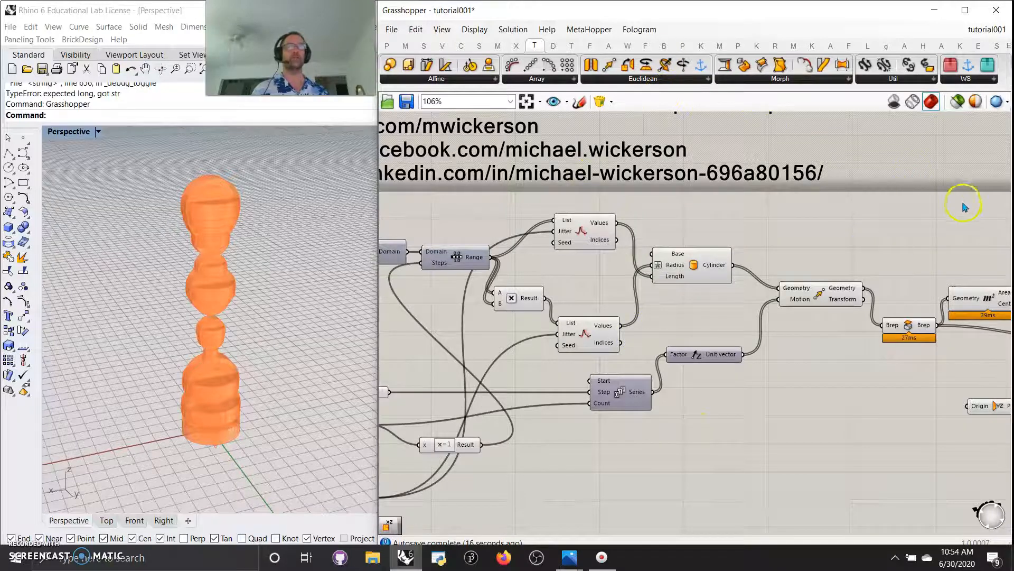
{"action": "key", "text": "alt+Tab"}
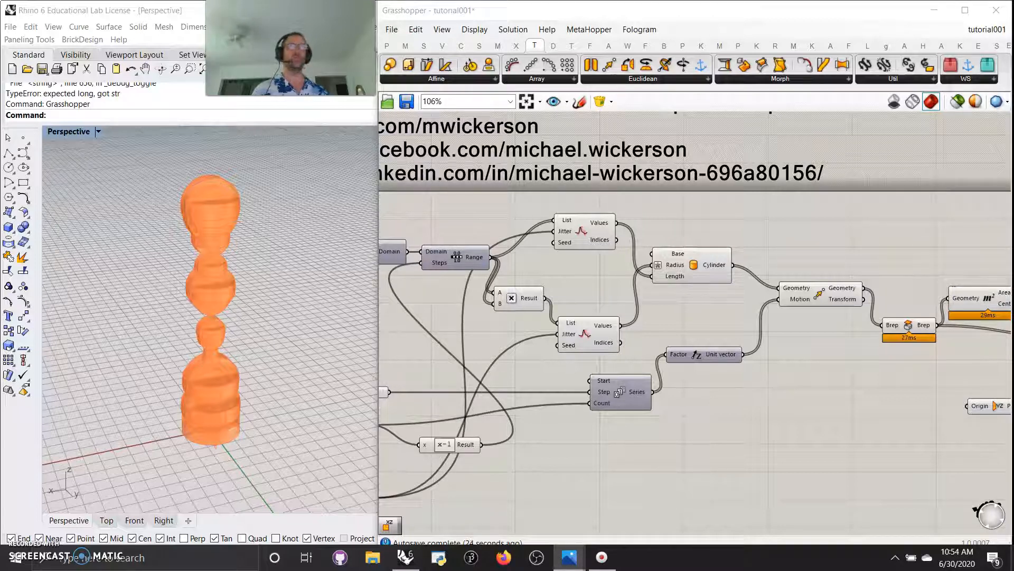
{"action": "right_click_drag", "start_coordinate": [880, 445], "coordinate": [632, 401]}
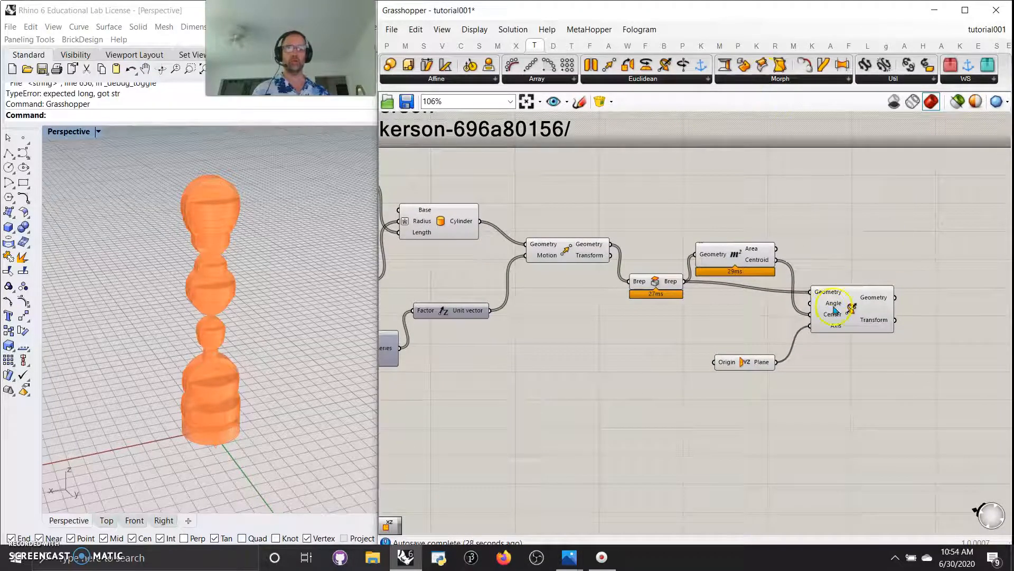
Add a Pi component feeding the Rotate 3D Angle
{"action": "double_click", "coordinate": [677, 321]}
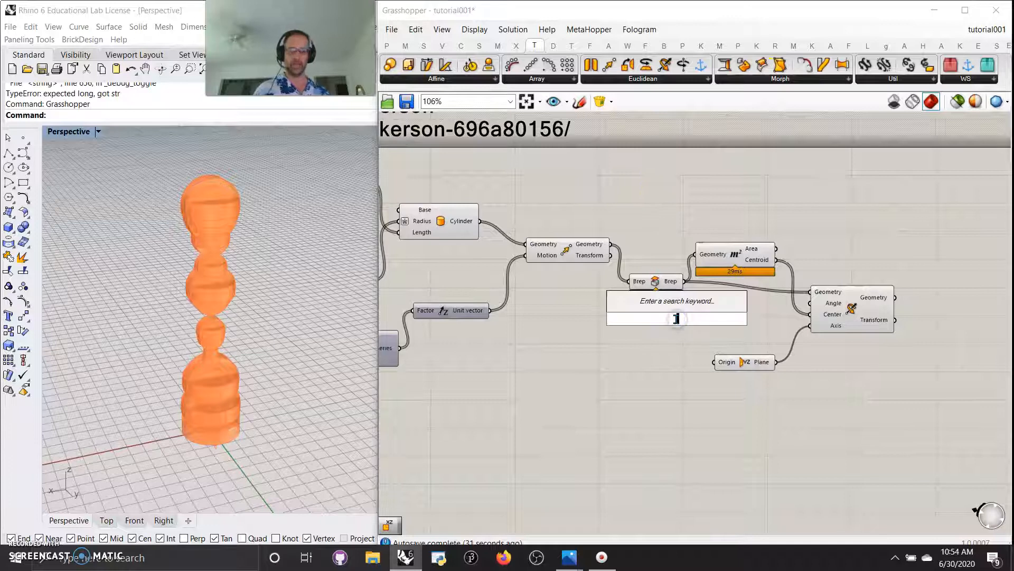
{"action": "type", "text": "pi"}
{"action": "left_click", "coordinate": [680, 315]}
{"action": "left_click_drag", "start_coordinate": [705, 324], "coordinate": [810, 302]}
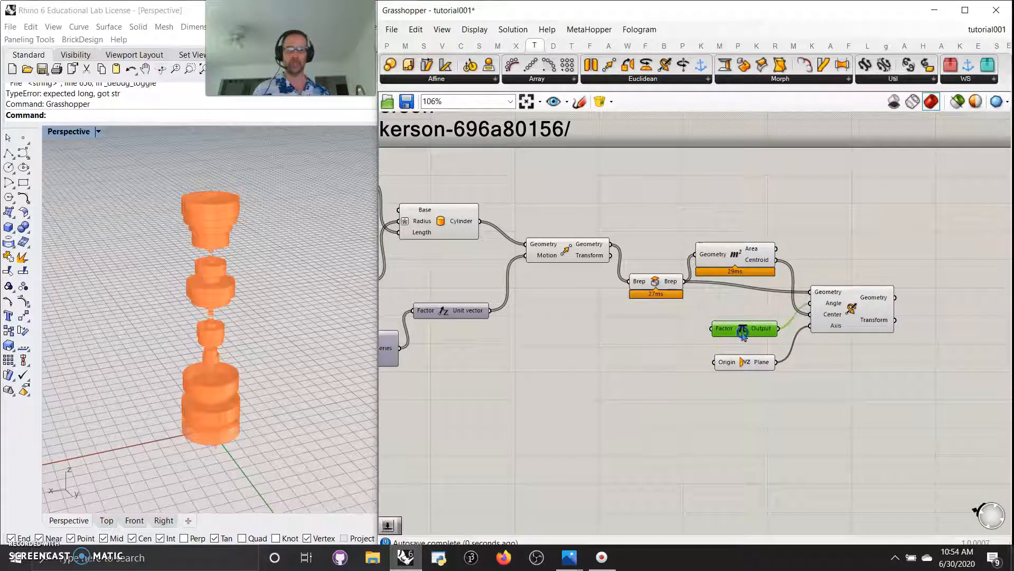
Add a Range into Pi's Factor, with the x-1 result as its Steps
{"action": "double_click", "coordinate": [653, 351]}
{"action": "type", "text": "range"}
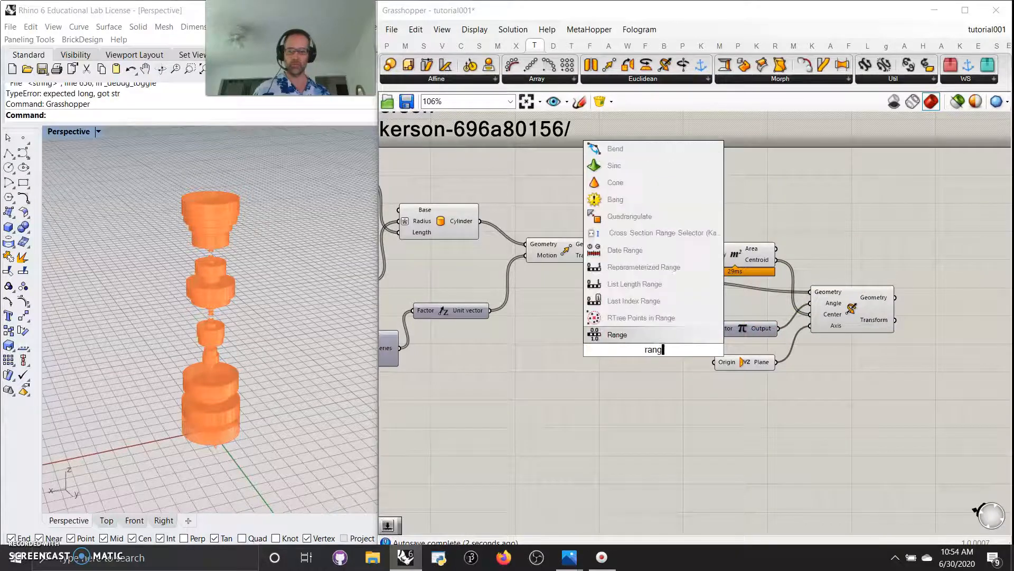
{"action": "left_click", "coordinate": [655, 336]}
{"action": "left_click_drag", "start_coordinate": [687, 349], "coordinate": [712, 329]}
{"action": "right_click_drag", "start_coordinate": [551, 370], "coordinate": [757, 348]}
{"action": "right_click_drag", "start_coordinate": [605, 405], "coordinate": [667, 382]}
{"action": "left_click_drag", "start_coordinate": [494, 357], "coordinate": [885, 311]}
Add Construct Domain for the Range, its end driven by a 0–2 slider raised above 1.28
{"action": "left_click", "coordinate": [406, 45]}
{"action": "left_click_drag", "start_coordinate": [389, 65], "coordinate": [884, 300]}
{"action": "left_click_drag", "start_coordinate": [769, 343], "coordinate": [826, 338]}
{"action": "double_click", "coordinate": [670, 383]}
{"action": "type", "text": "0..2.00"}
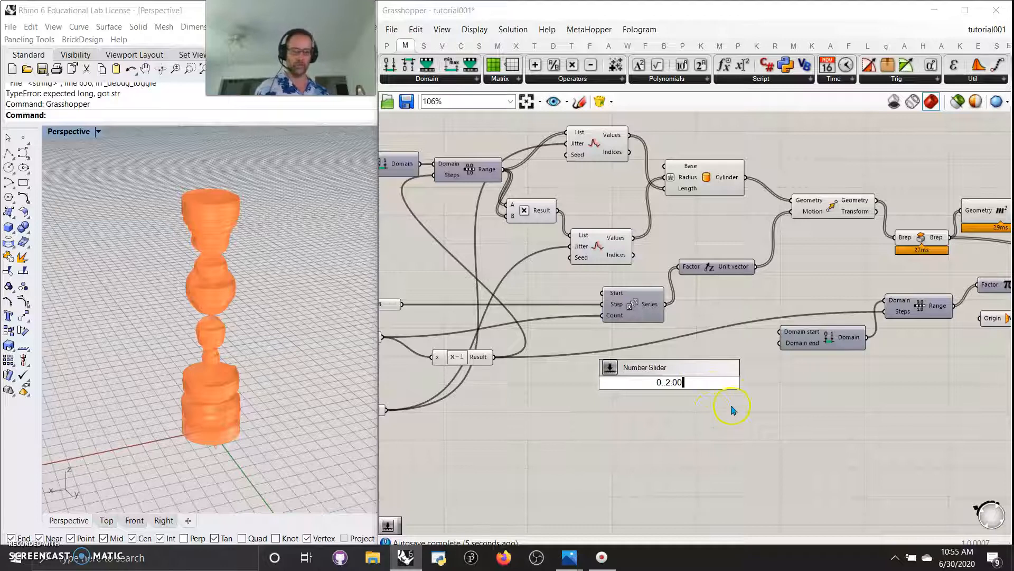
{"action": "key", "text": "Return"}
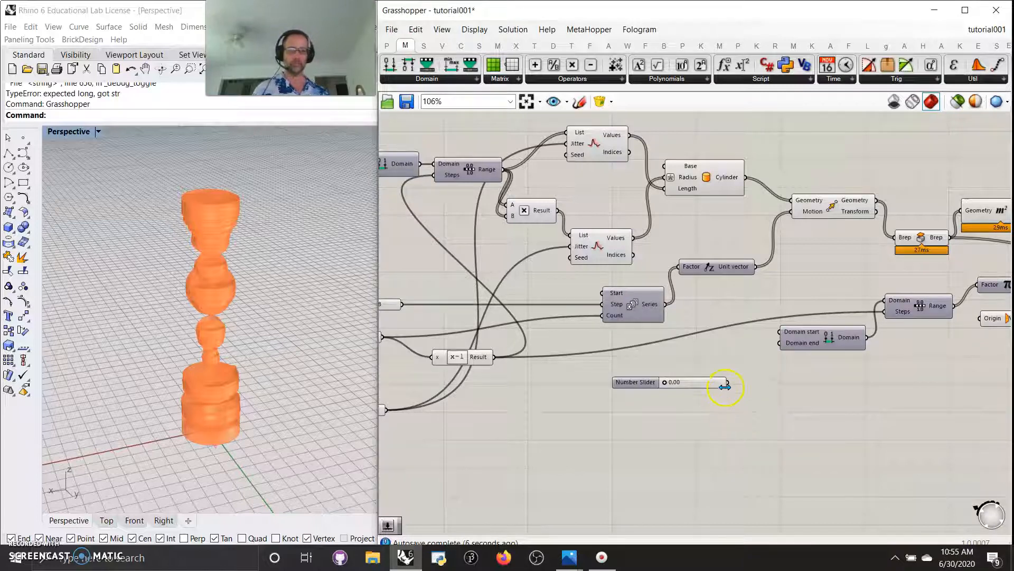
{"action": "left_click_drag", "start_coordinate": [728, 384], "coordinate": [774, 349]}
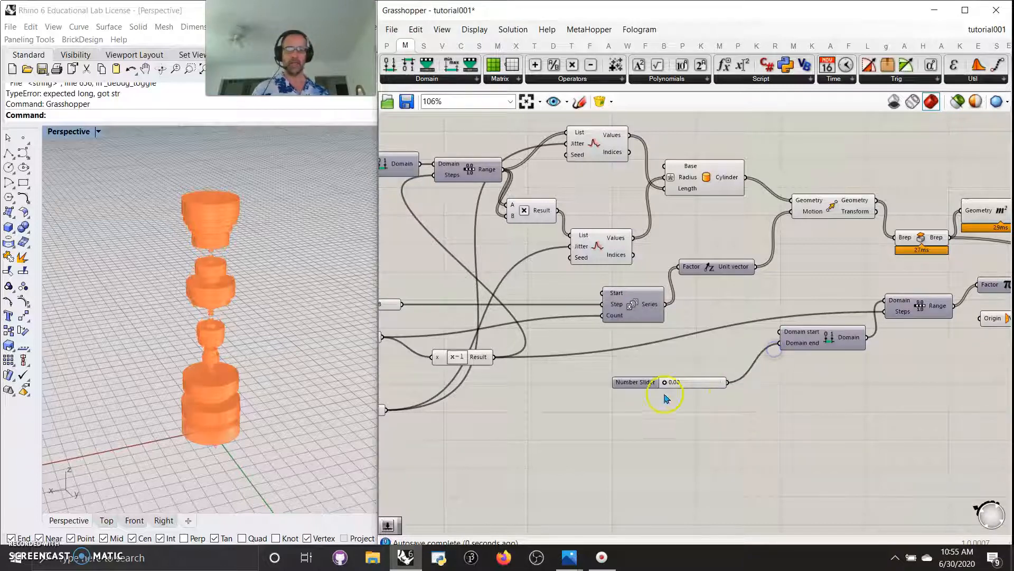
{"action": "left_click_drag", "start_coordinate": [665, 383], "coordinate": [691, 390]}
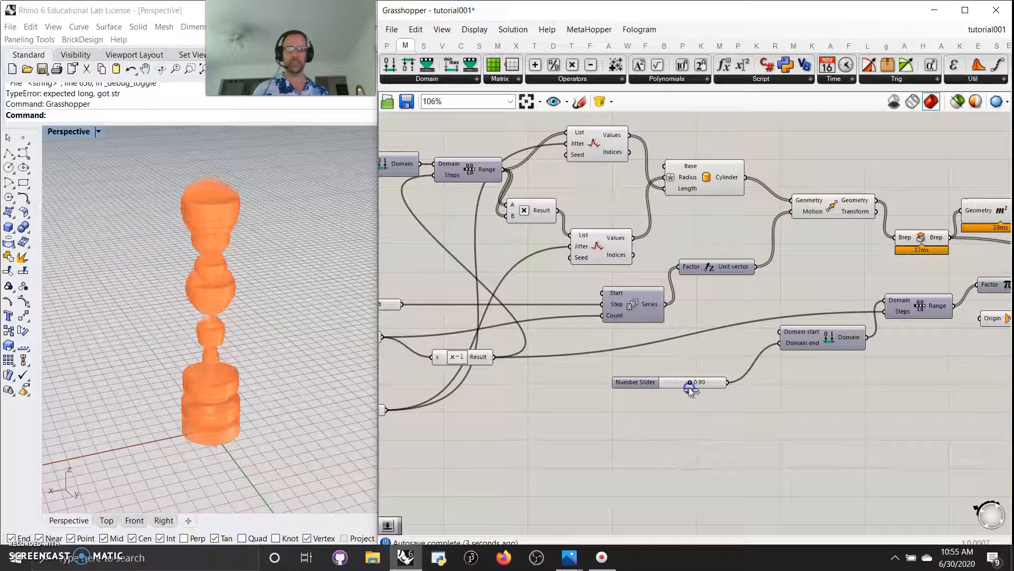
{"action": "right_click_drag", "start_coordinate": [766, 398], "coordinate": [737, 406]}
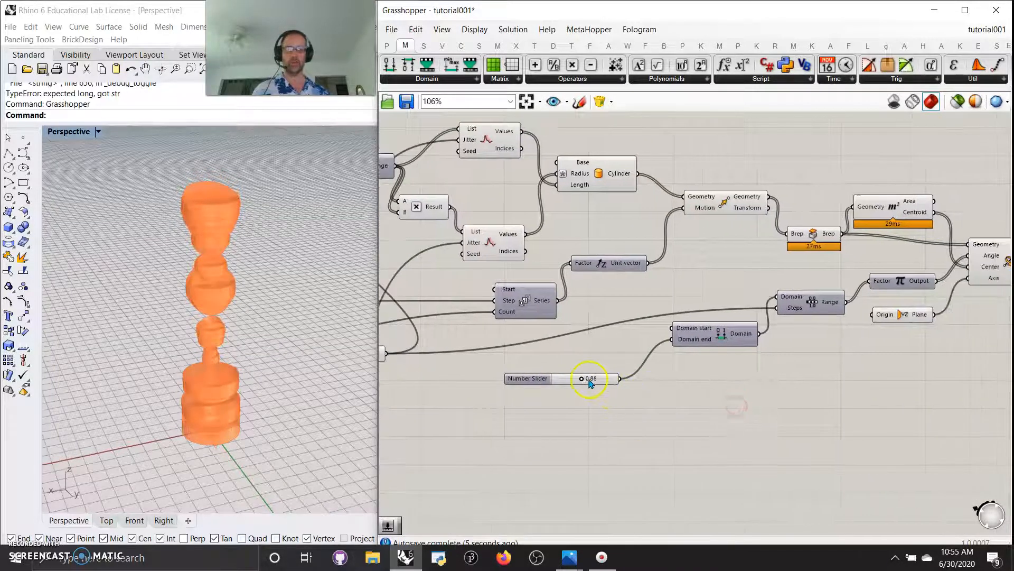
{"action": "left_click_drag", "start_coordinate": [586, 380], "coordinate": [598, 382]}
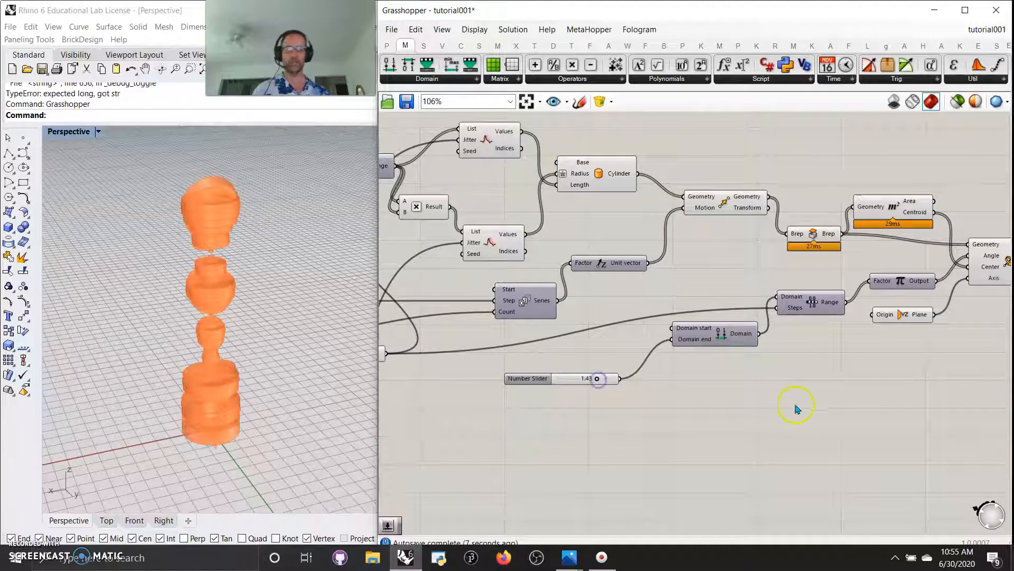
Select Rotate 3D to preview the rotated copies
{"action": "right_click_drag", "start_coordinate": [796, 409], "coordinate": [627, 416]}
{"action": "right_click_drag", "start_coordinate": [808, 386], "coordinate": [745, 386]}
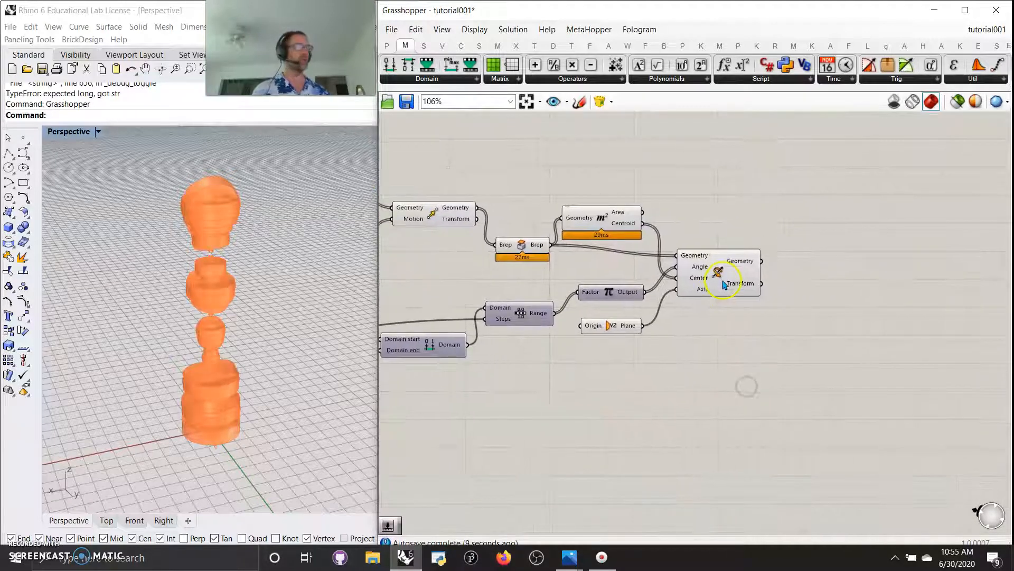
{"action": "left_click", "coordinate": [724, 284]}
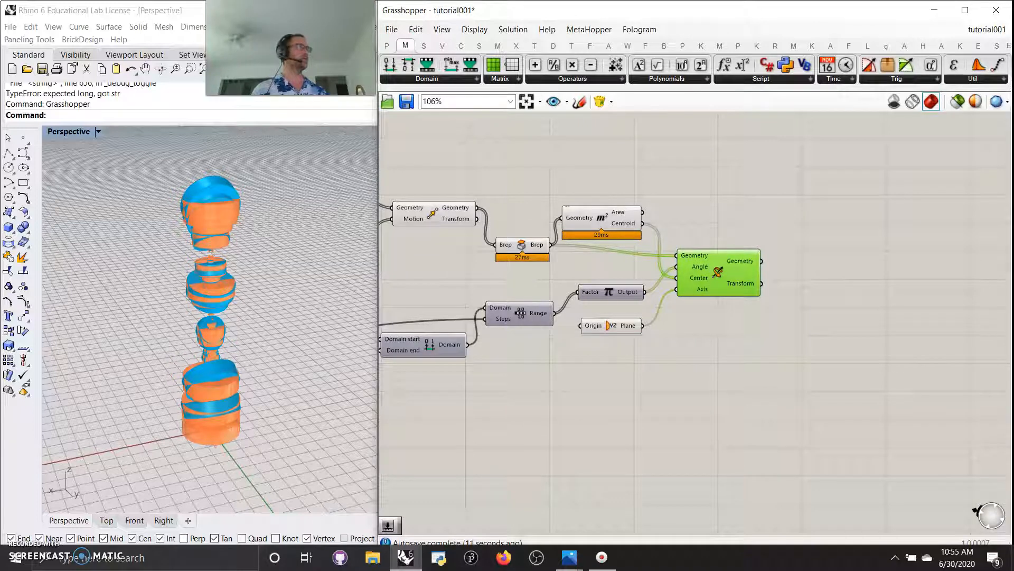
{"action": "key", "text": "alt+Tab"}
{"action": "right_click_drag", "start_coordinate": [694, 410], "coordinate": [807, 424]}
{"action": "left_click_drag", "start_coordinate": [826, 283], "coordinate": [835, 293]}
{"action": "mouse_move", "coordinate": [904, 399]}
{"action": "right_mouse_down"}
{"action": "mouse_move", "coordinate": [776, 400]}
{"action": "mouse_move", "coordinate": [738, 431]}
{"action": "right_mouse_up"}
{"action": "left_click", "coordinate": [599, 312]}
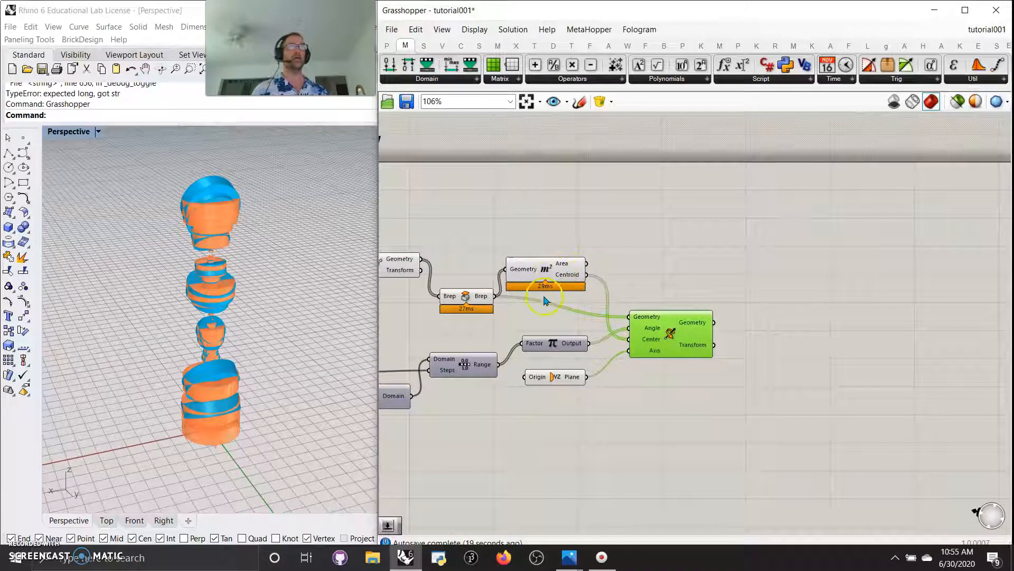
Add a Move component from Euclidean and wire Rotate's Geometry toward it
{"action": "right_click", "coordinate": [684, 334]}
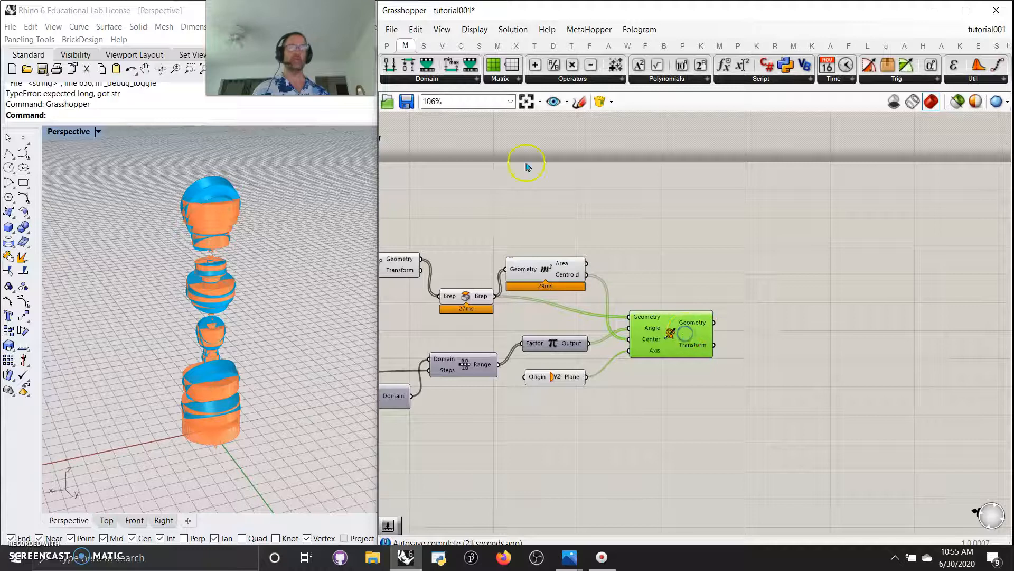
{"action": "left_click", "coordinate": [534, 46]}
{"action": "left_click_drag", "start_coordinate": [610, 64], "coordinate": [777, 290]}
{"action": "left_click_drag", "start_coordinate": [714, 322], "coordinate": [781, 289]}
Wire the rotated geometry into Move and add Unit X as its Motion
{"action": "left_click", "coordinate": [658, 229]}
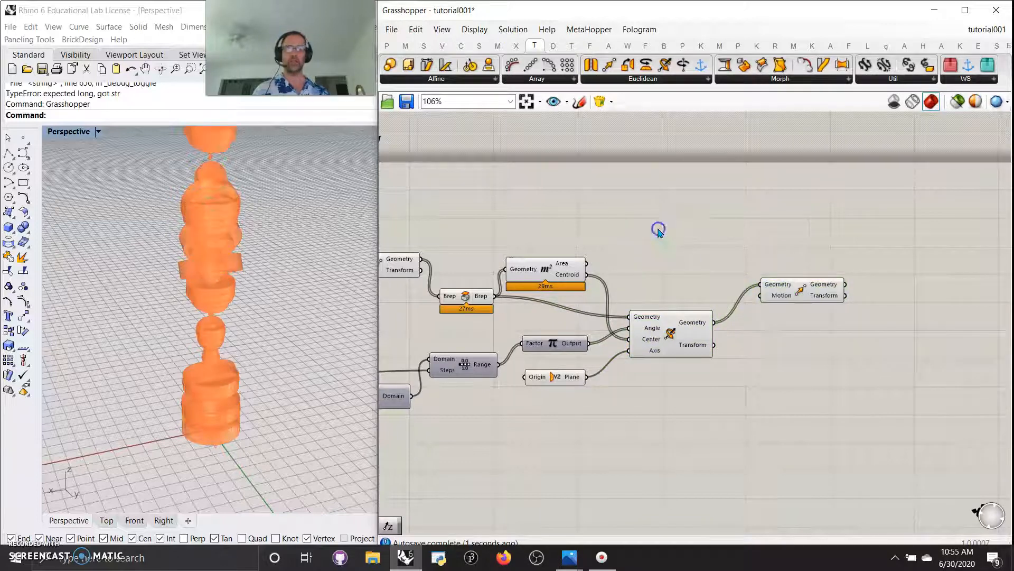
{"action": "double_click", "coordinate": [658, 230]}
{"action": "type", "text": "x"}
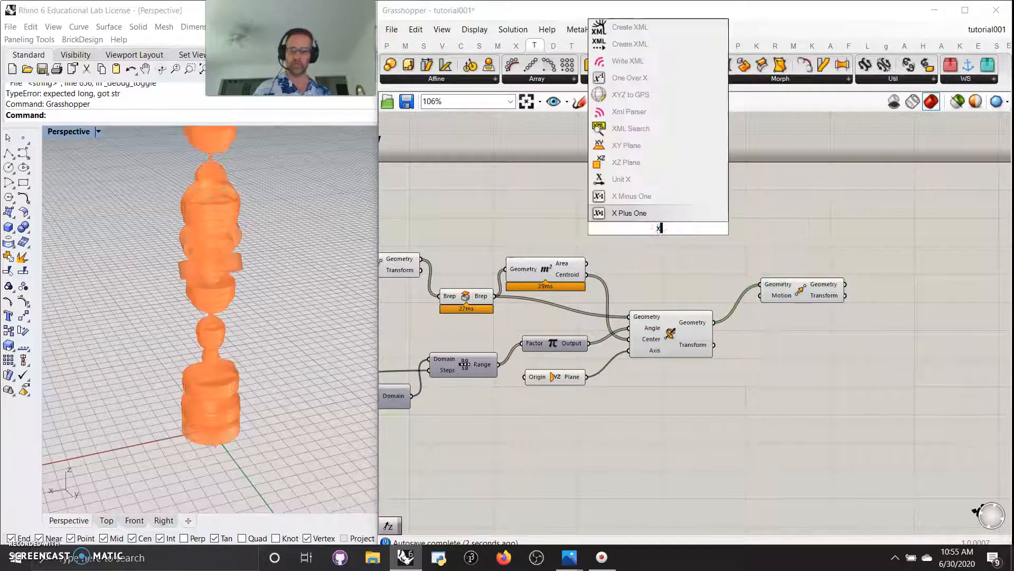
{"action": "left_click", "coordinate": [621, 179]}
{"action": "left_click_drag", "start_coordinate": [697, 228], "coordinate": [759, 304]}
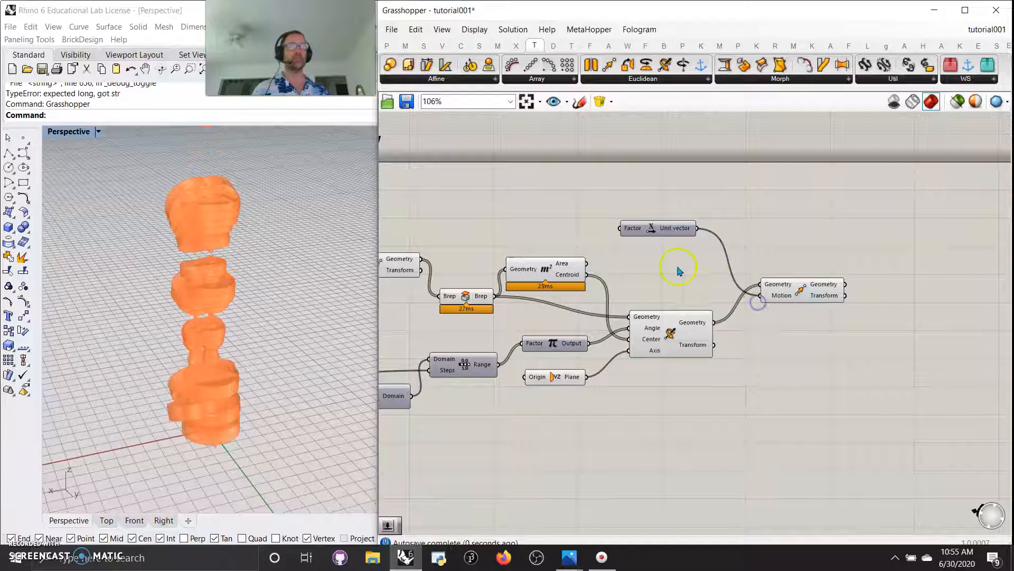
{"action": "left_click_drag", "start_coordinate": [656, 228], "coordinate": [709, 225]}
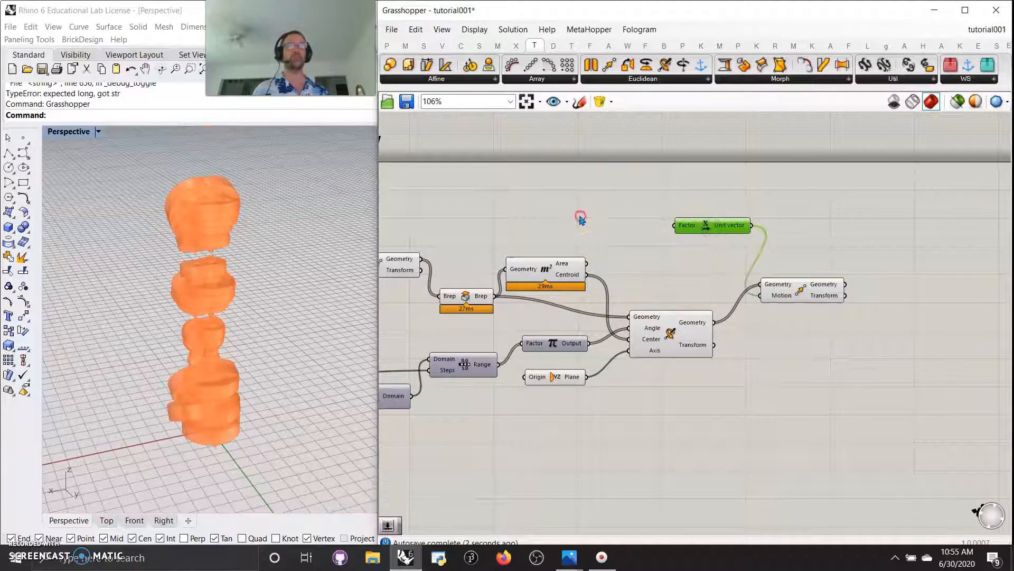
{"action": "right_click_drag", "start_coordinate": [579, 219], "coordinate": [638, 215]}
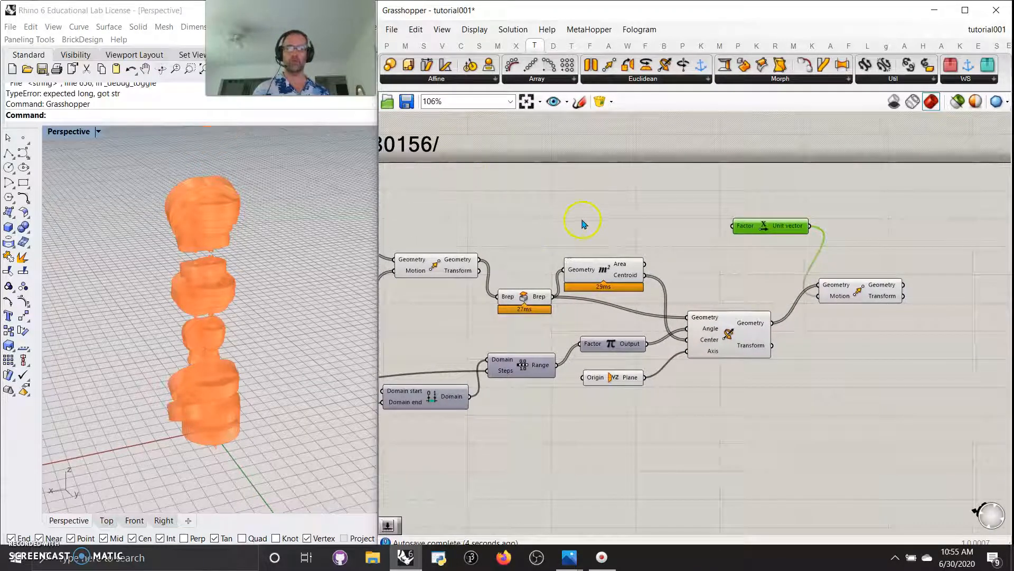
Add two Jitters: Pi output into Rotate Angle, and another into Unit X Factor
{"action": "double_click", "coordinate": [614, 212]}
{"action": "type", "text": "jit"}
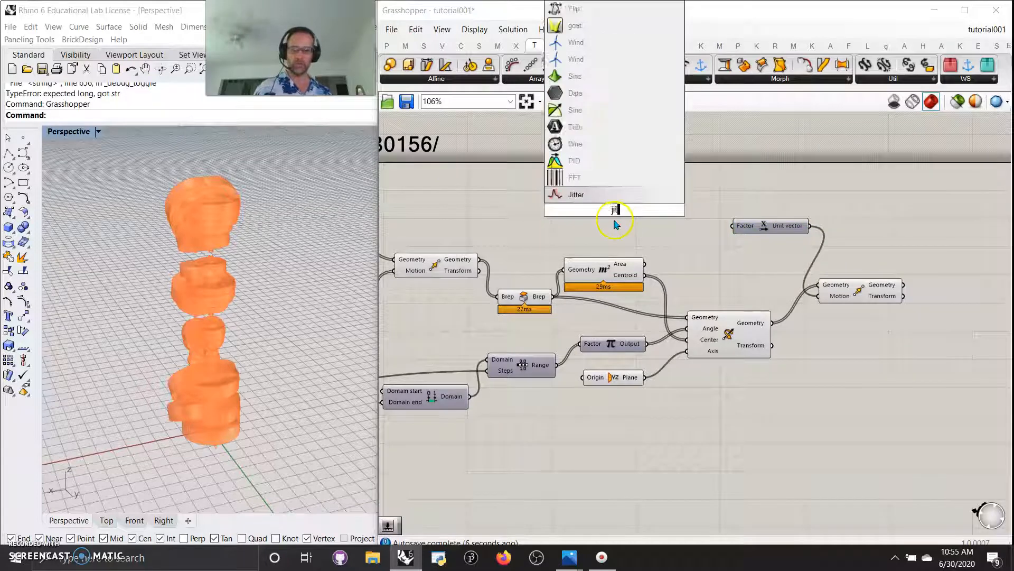
{"action": "left_click", "coordinate": [578, 195]}
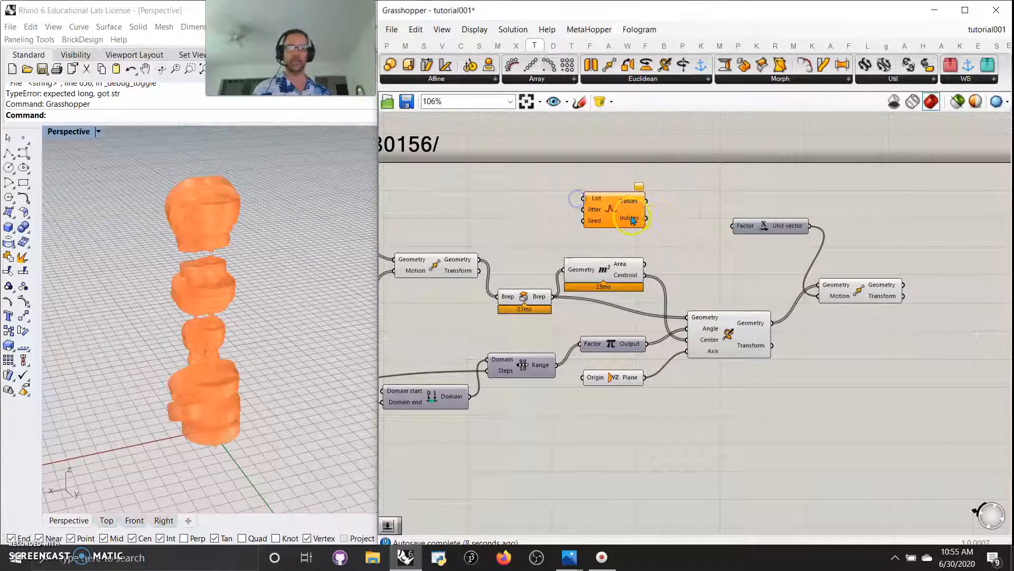
{"action": "left_click_drag", "start_coordinate": [632, 220], "coordinate": [681, 206]}
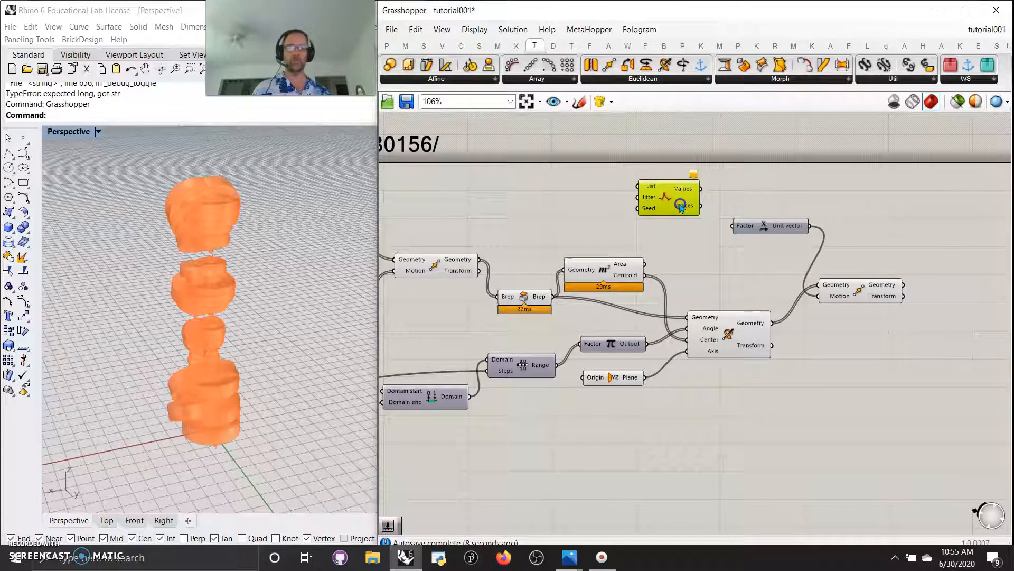
{"action": "double_click", "coordinate": [634, 459]}
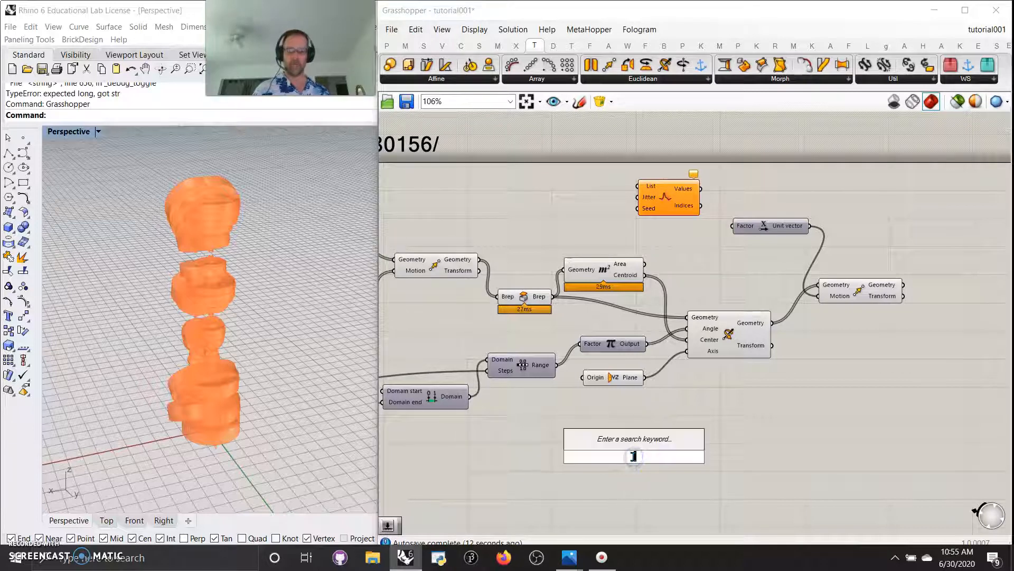
{"action": "type", "text": "jitt"}
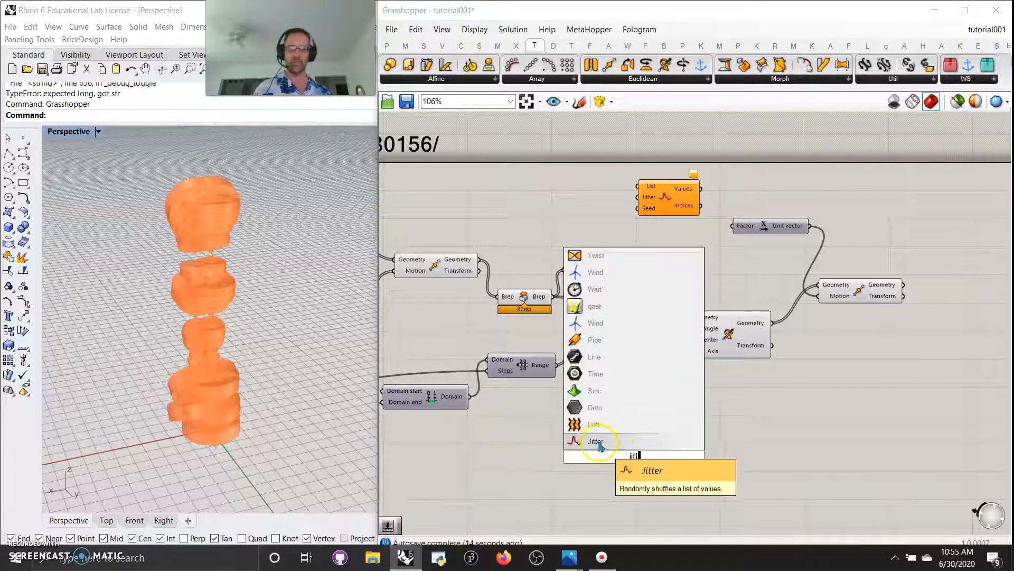
{"action": "left_click", "coordinate": [581, 441]}
{"action": "left_click_drag", "start_coordinate": [646, 343], "coordinate": [602, 446]}
{"action": "left_click_drag", "start_coordinate": [664, 447], "coordinate": [687, 330]}
{"action": "left_click_drag", "start_coordinate": [626, 444], "coordinate": [651, 412]}
{"action": "left_click_drag", "start_coordinate": [703, 189], "coordinate": [733, 225]}
{"action": "left_click_drag", "start_coordinate": [651, 202], "coordinate": [661, 212]}
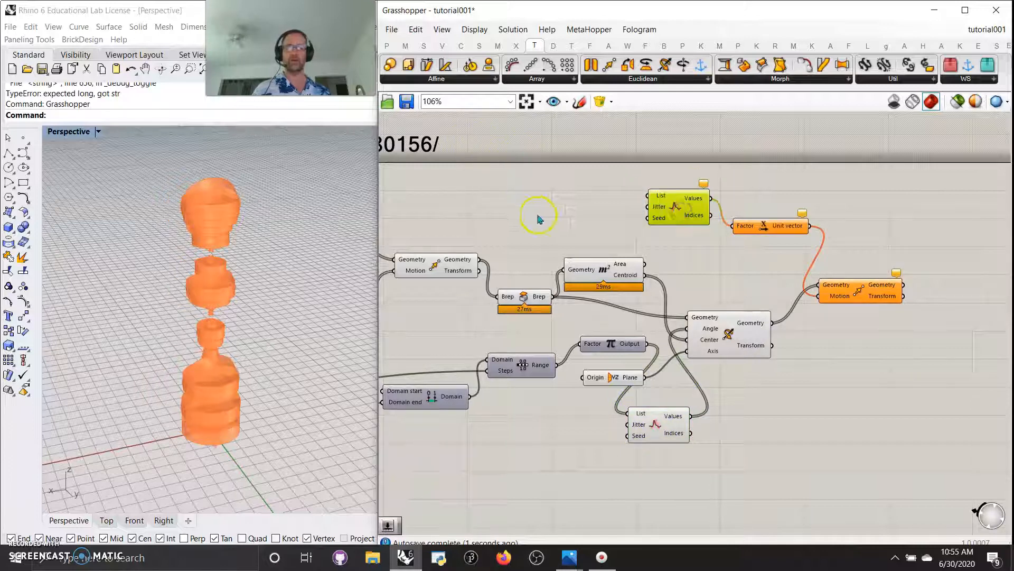
Place a new Range component left of the first Jitter
{"action": "double_click", "coordinate": [565, 217]}
{"action": "type", "text": "range"}
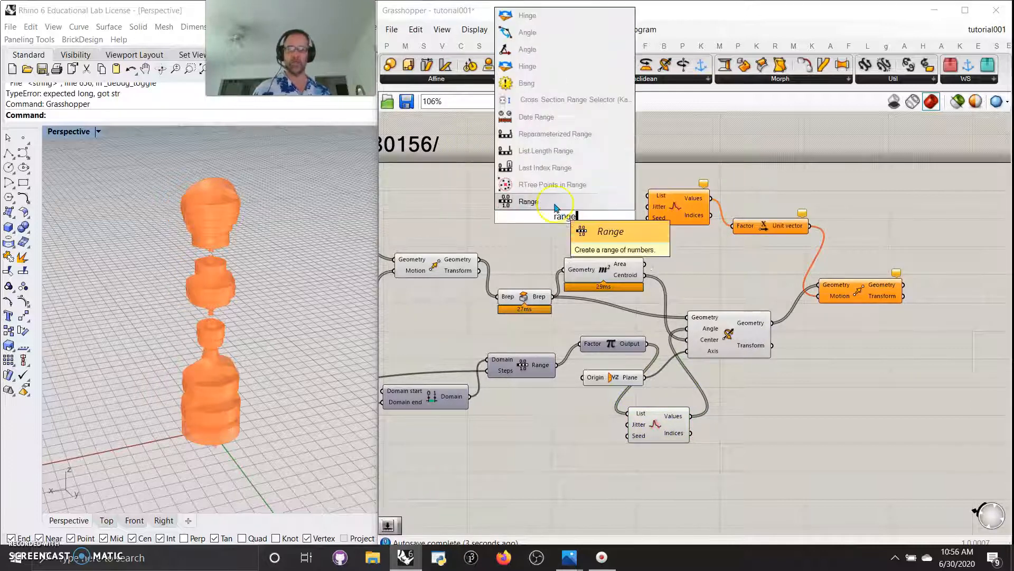
{"action": "left_click", "coordinate": [534, 202]}
{"action": "left_click_drag", "start_coordinate": [576, 222], "coordinate": [496, 417]}
{"action": "right_click_drag", "start_coordinate": [819, 318], "coordinate": [583, 363]}
{"action": "left_click", "coordinate": [631, 243]}
{"action": "double_click", "coordinate": [631, 244]}
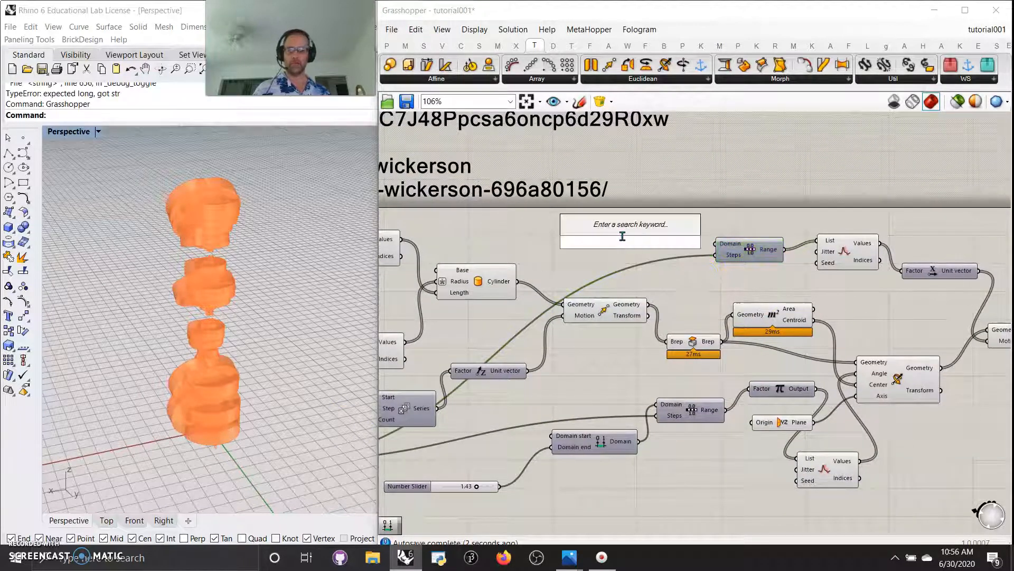
Add a Construct Domain feeding the new Range, ended by a number slider set to 7
{"action": "left_click", "coordinate": [405, 45]}
{"action": "left_click_drag", "start_coordinate": [398, 77], "coordinate": [700, 248]}
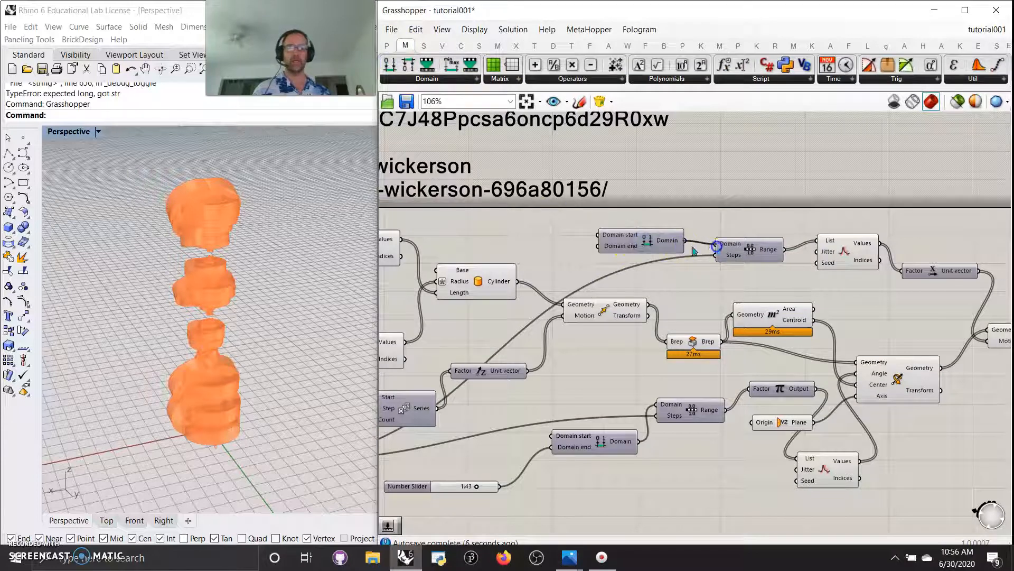
{"action": "double_click", "coordinate": [534, 240]}
{"action": "type", "text": "2"}
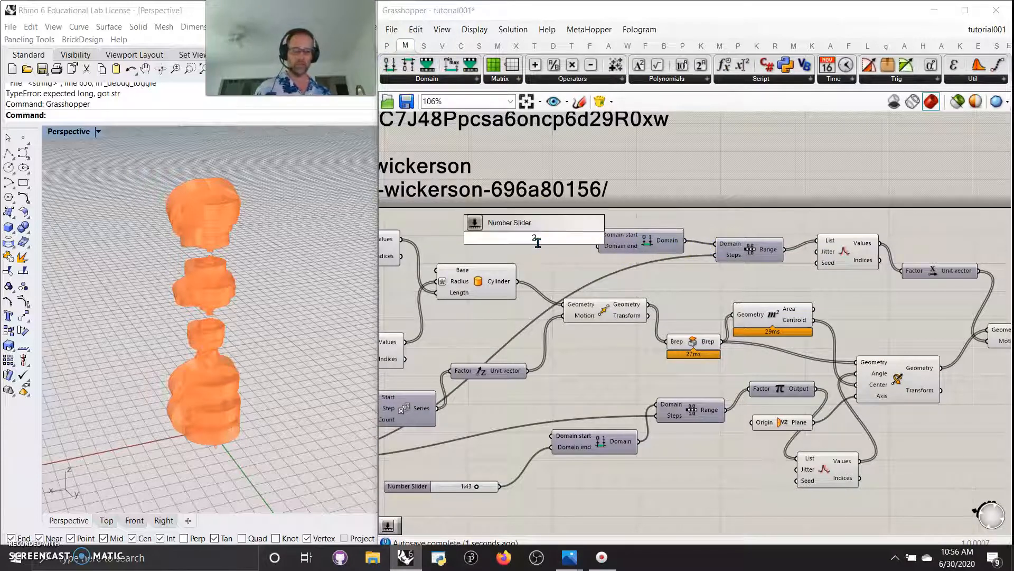
{"action": "key", "text": "Return"}
{"action": "left_click", "coordinate": [540, 239]}
{"action": "right_click_drag", "start_coordinate": [572, 246], "coordinate": [566, 243]}
{"action": "left_click_drag", "start_coordinate": [571, 238], "coordinate": [593, 243]}
{"action": "right_click_drag", "start_coordinate": [257, 380], "coordinate": [228, 373]}
Take Rotate's Angle from the second Jitter's values and preview the Move result
{"action": "right_click_drag", "start_coordinate": [675, 482], "coordinate": [623, 452]}
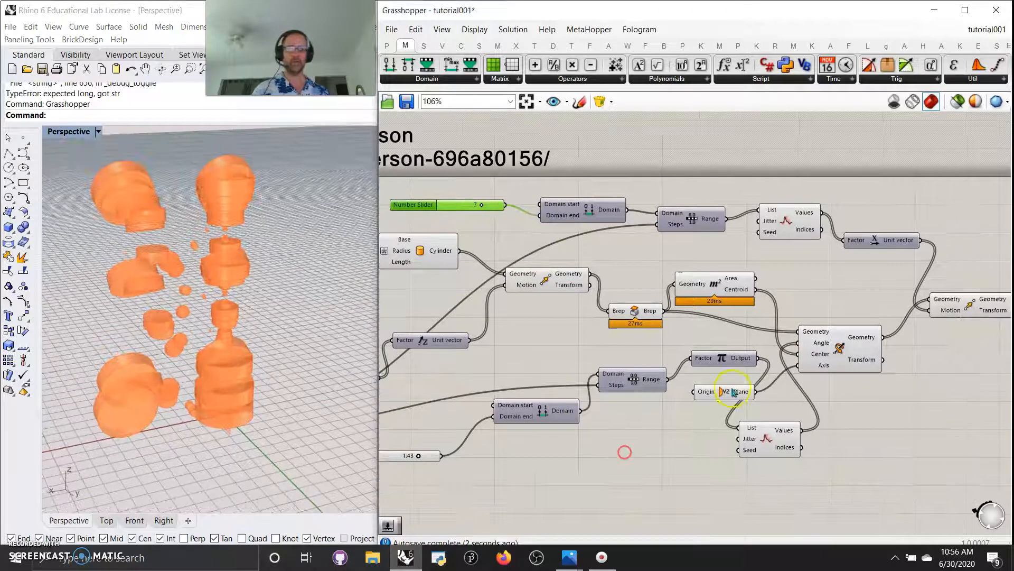
{"action": "left_click", "coordinate": [791, 348]}
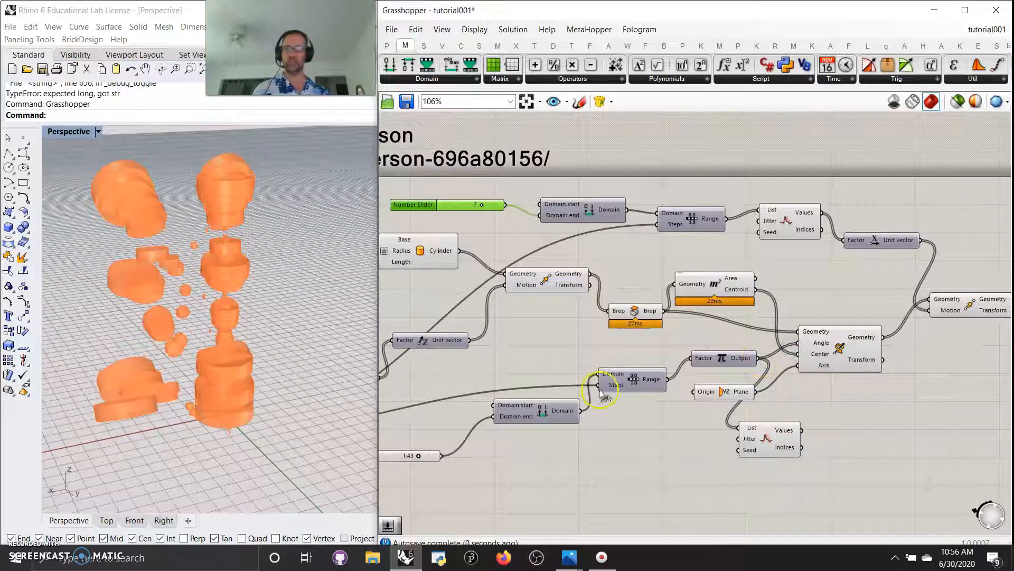
{"action": "left_click_drag", "start_coordinate": [806, 436], "coordinate": [802, 431]}
{"action": "right_click_drag", "start_coordinate": [920, 278], "coordinate": [687, 271]}
{"action": "left_click", "coordinate": [743, 306]}
{"action": "right_click_drag", "start_coordinate": [790, 392], "coordinate": [665, 379]}
Place a second Rotate 3D after Move and feed it the moved geometry
{"action": "left_click", "coordinate": [570, 46]}
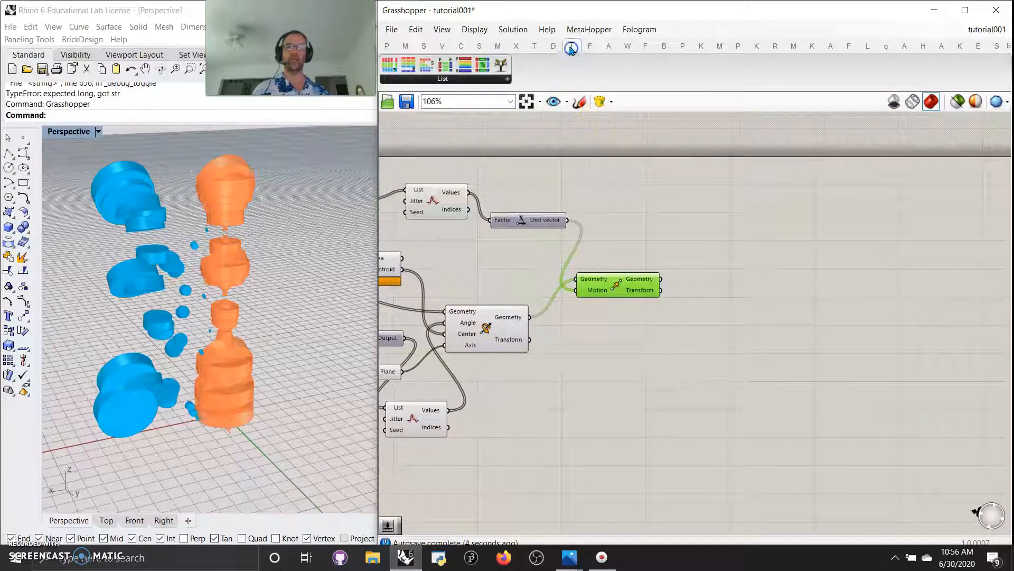
{"action": "left_click", "coordinate": [533, 46]}
{"action": "left_click", "coordinate": [643, 79]}
{"action": "left_click_drag", "start_coordinate": [620, 206], "coordinate": [774, 311]}
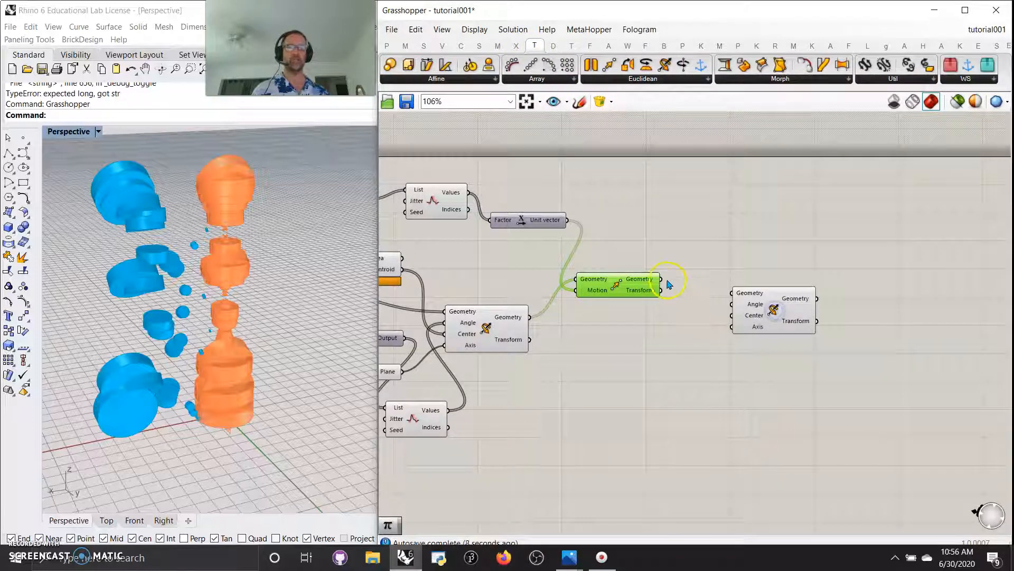
{"action": "left_click_drag", "start_coordinate": [668, 281], "coordinate": [731, 291]}
{"action": "right_click_drag", "start_coordinate": [654, 346], "coordinate": [751, 307]}
{"action": "right_click_drag", "start_coordinate": [659, 350], "coordinate": [681, 345]}
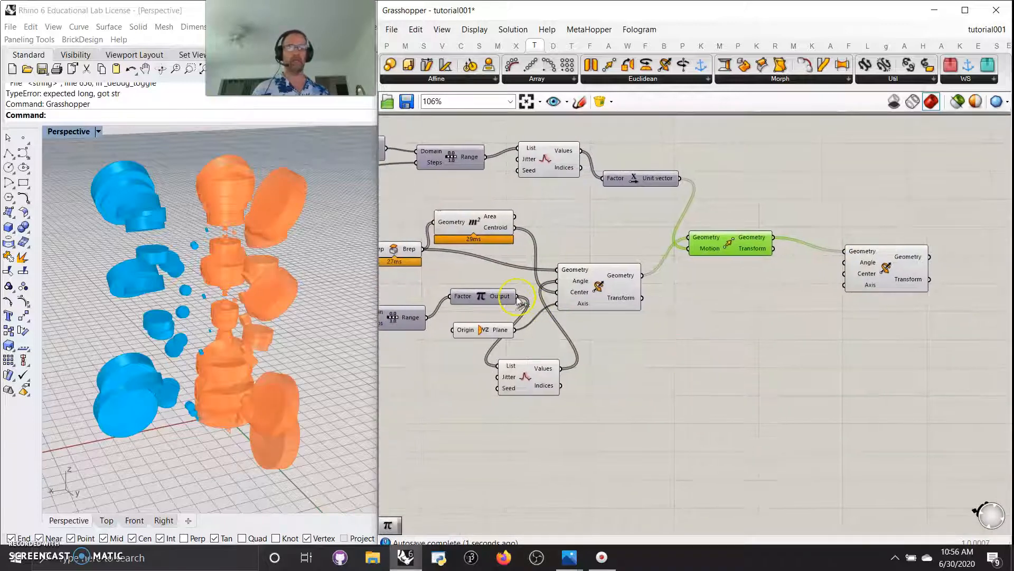
Set the second rotation's Angle to Pi and its Center to the Area centroids
{"action": "left_click_drag", "start_coordinate": [520, 301], "coordinate": [844, 263]}
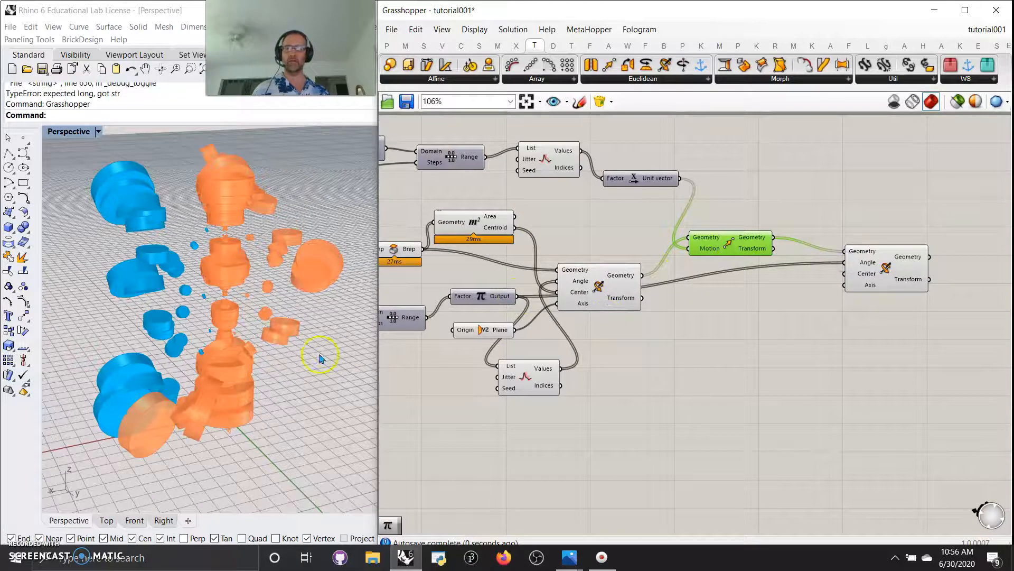
{"action": "right_click_drag", "start_coordinate": [320, 358], "coordinate": [302, 359]}
{"action": "left_click_drag", "start_coordinate": [559, 369], "coordinate": [845, 263]}
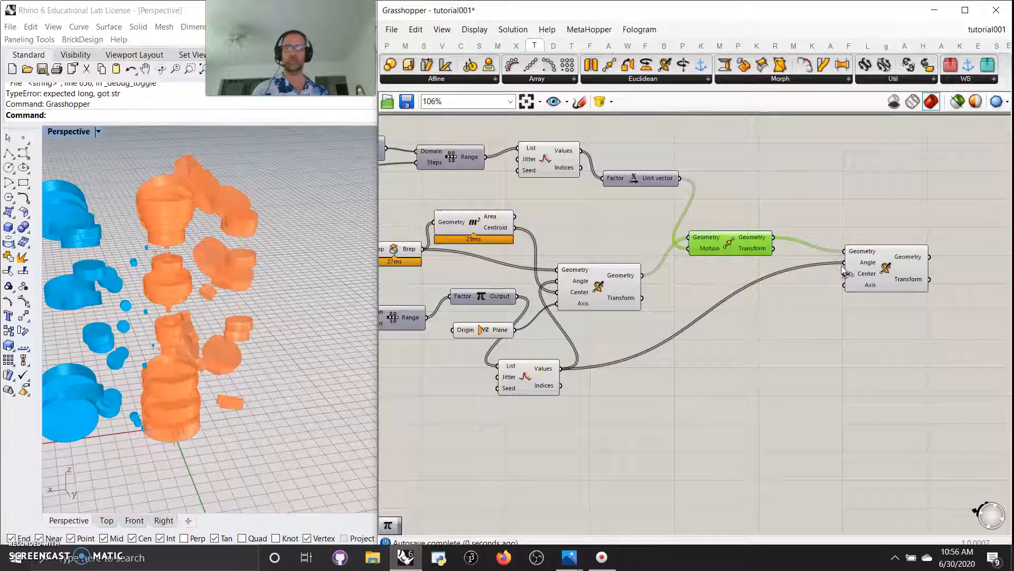
{"action": "left_click_drag", "start_coordinate": [519, 301], "coordinate": [756, 288]}
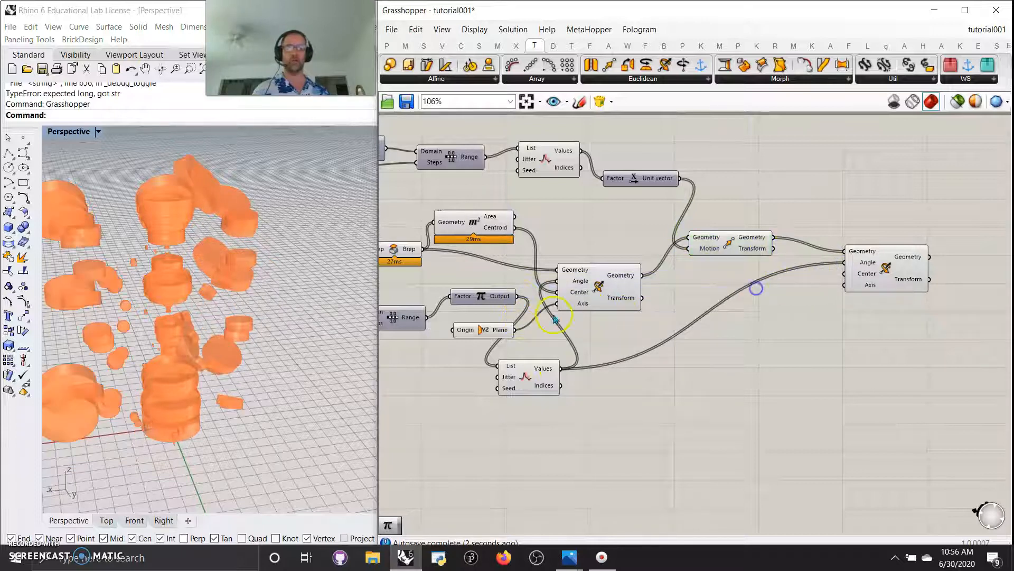
{"action": "left_click_drag", "start_coordinate": [517, 297], "coordinate": [844, 263]}
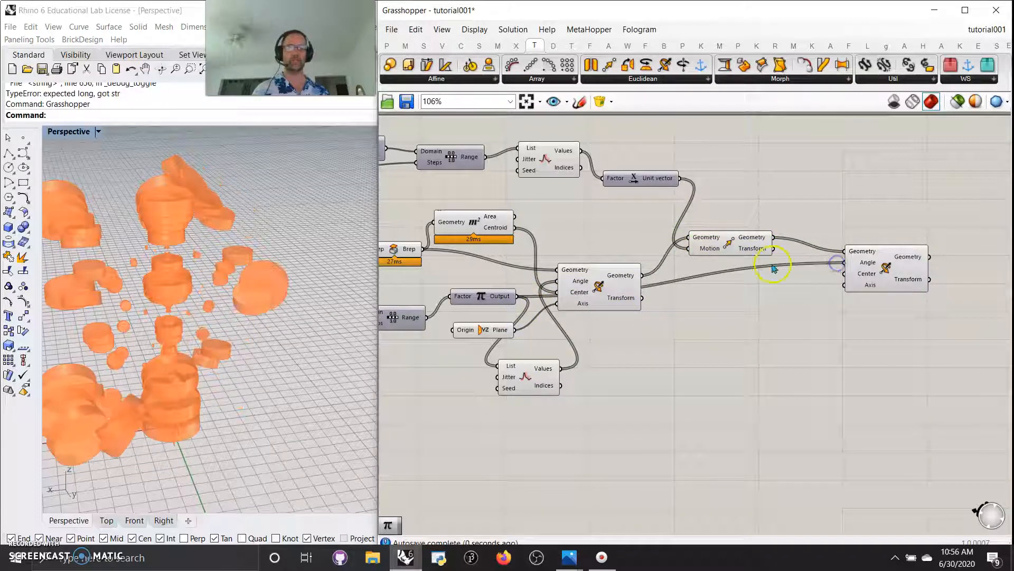
{"action": "left_click_drag", "start_coordinate": [517, 231], "coordinate": [851, 279]}
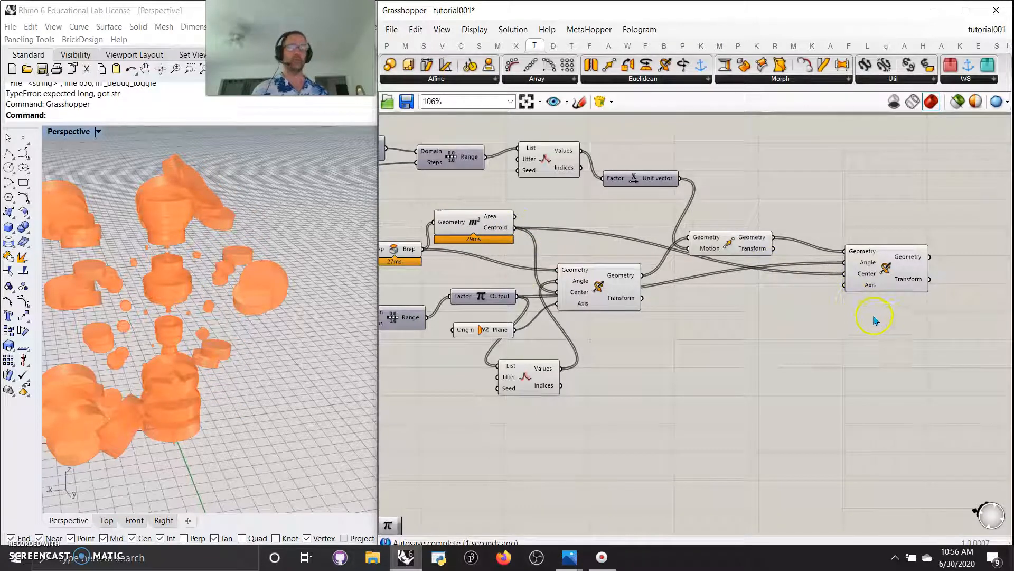
{"action": "left_click", "coordinate": [878, 270]}
Drive the unit vector Factor from the Range values and tidy the Jitter position
{"action": "right_click_drag", "start_coordinate": [238, 396], "coordinate": [257, 376]}
{"action": "scroll", "coordinate": [244, 382], "scroll_direction": "down", "scroll_amount": 5}
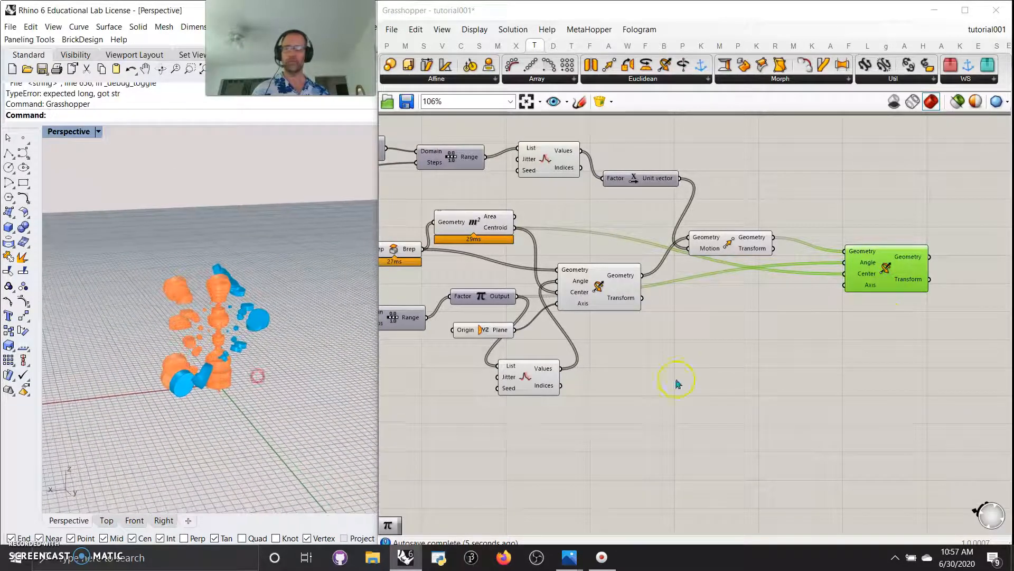
{"action": "right_click_drag", "start_coordinate": [766, 380], "coordinate": [843, 390]}
{"action": "left_click_drag", "start_coordinate": [625, 168], "coordinate": [740, 188]}
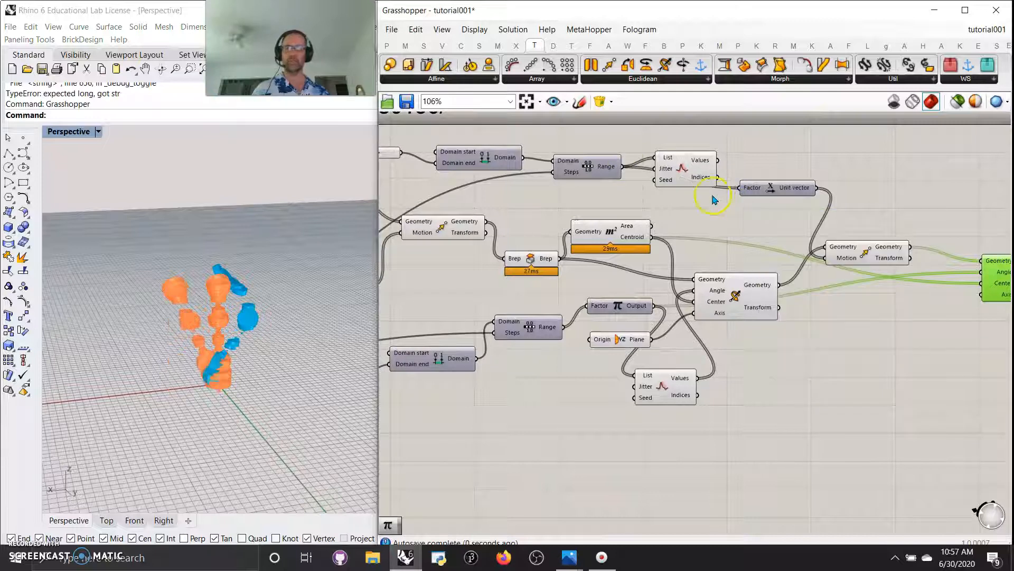
{"action": "mouse_move", "coordinate": [243, 368]}
{"action": "right_mouse_down"}
{"action": "mouse_move", "coordinate": [213, 366]}
{"action": "mouse_move", "coordinate": [232, 370]}
{"action": "right_mouse_up"}
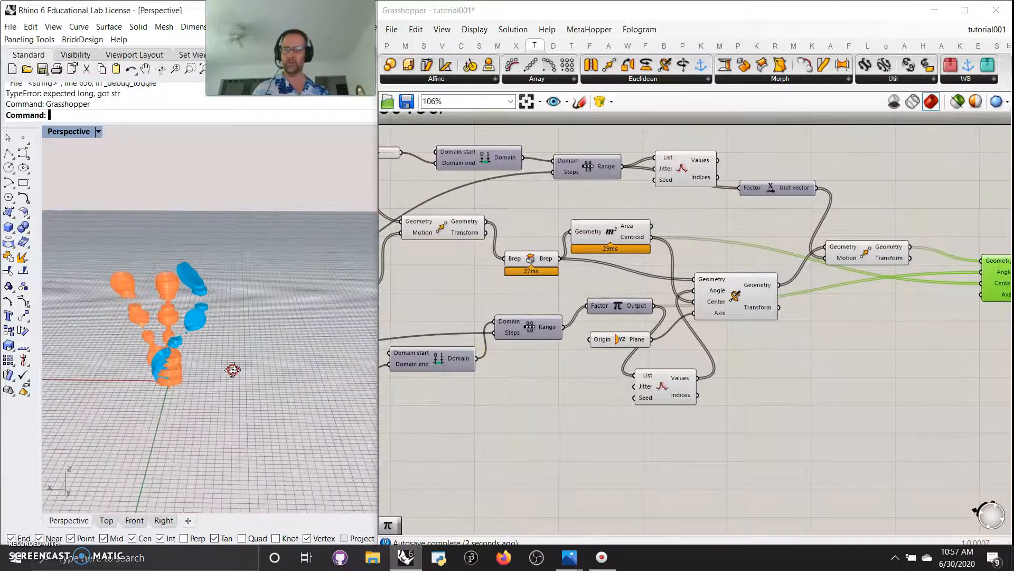
{"action": "right_click_drag", "start_coordinate": [879, 382], "coordinate": [745, 362]}
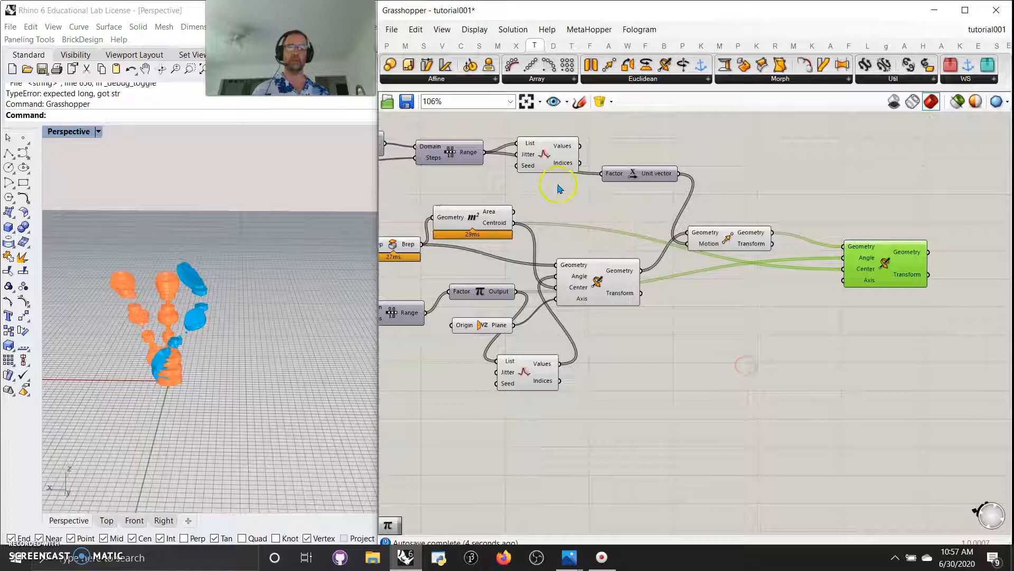
{"action": "left_click", "coordinate": [551, 153]}
{"action": "left_click_drag", "start_coordinate": [550, 153], "coordinate": [553, 143]}
{"action": "left_click", "coordinate": [890, 267]}
{"action": "right_click_drag", "start_coordinate": [889, 354], "coordinate": [693, 365]}
Add a Polar Array with a number slider of 4 as its Count
{"action": "left_click", "coordinate": [548, 64]}
{"action": "left_click", "coordinate": [800, 285]}
{"action": "left_click", "coordinate": [656, 338]}
{"action": "double_click", "coordinate": [657, 338]}
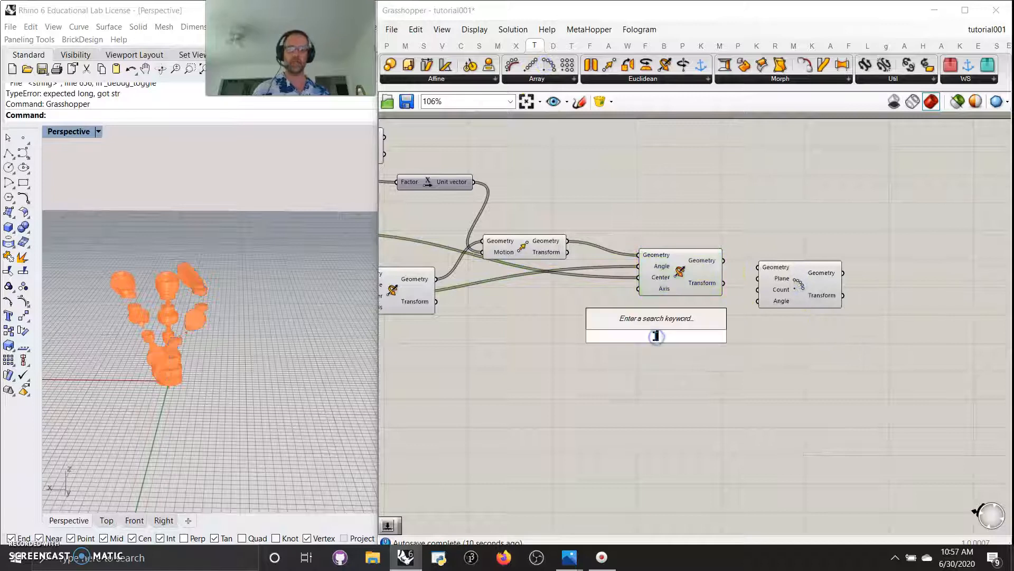
{"action": "type", "text": "4"}
{"action": "key", "text": "Return"}
{"action": "left_click_drag", "start_coordinate": [715, 337], "coordinate": [759, 267]}
{"action": "left_click", "coordinate": [800, 290]}
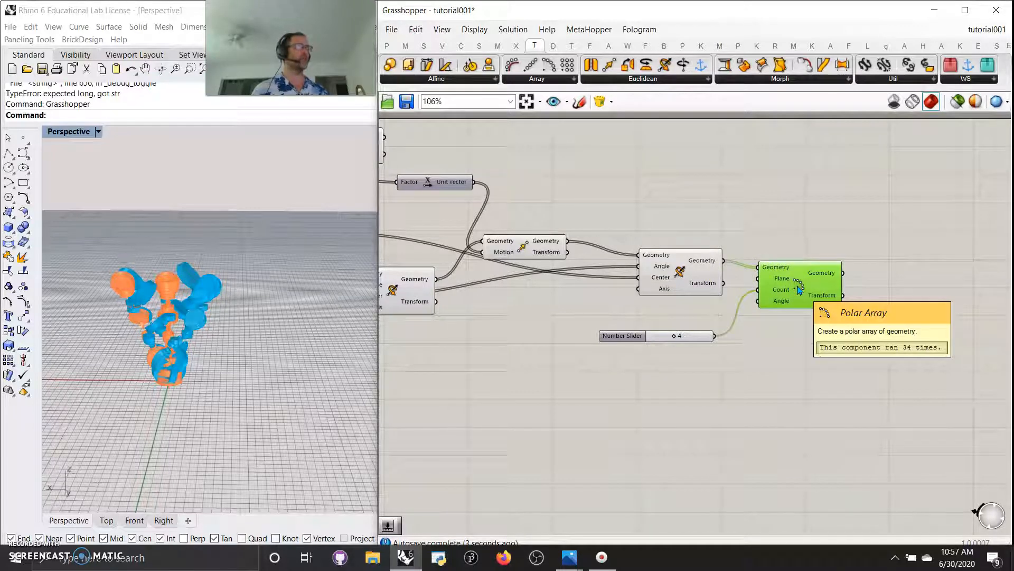
Add a Dispatch component from Sets > List fed by the polar array geometry
{"action": "right_click_drag", "start_coordinate": [815, 328], "coordinate": [563, 371]}
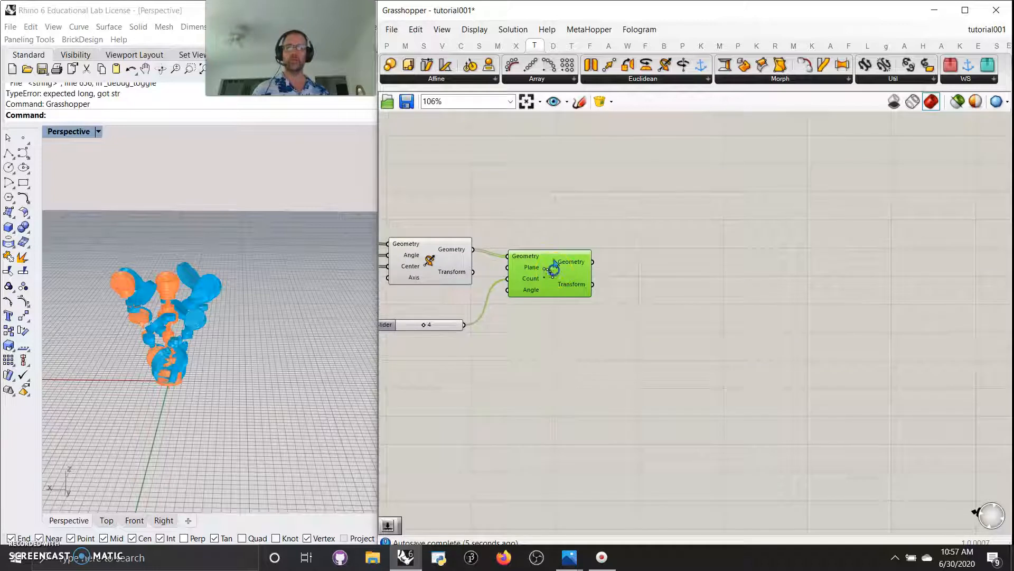
{"action": "left_click", "coordinate": [431, 47]}
{"action": "left_click", "coordinate": [447, 79]}
{"action": "left_click_drag", "start_coordinate": [416, 211], "coordinate": [670, 277]}
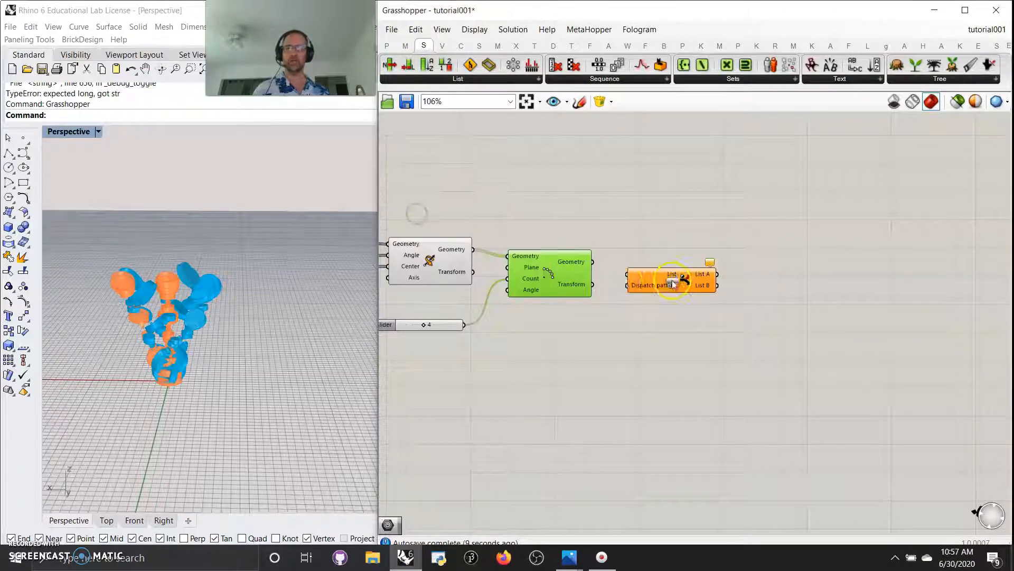
{"action": "left_click_drag", "start_coordinate": [592, 262], "coordinate": [639, 276]}
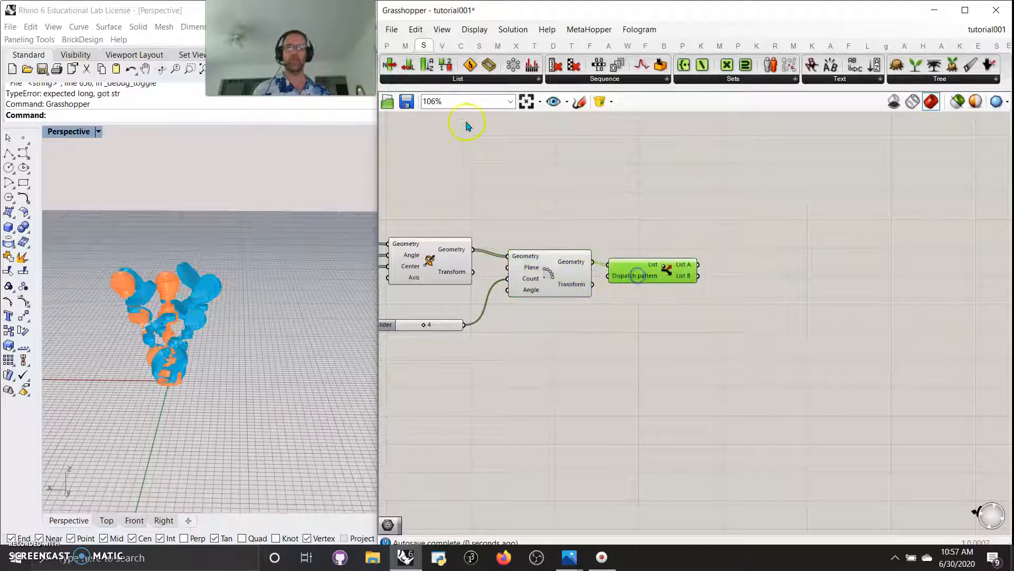
Place two Geometry parameters from Params > Geometry beside the Dispatch component
{"action": "left_click", "coordinate": [386, 43]}
{"action": "left_click", "coordinate": [467, 79]}
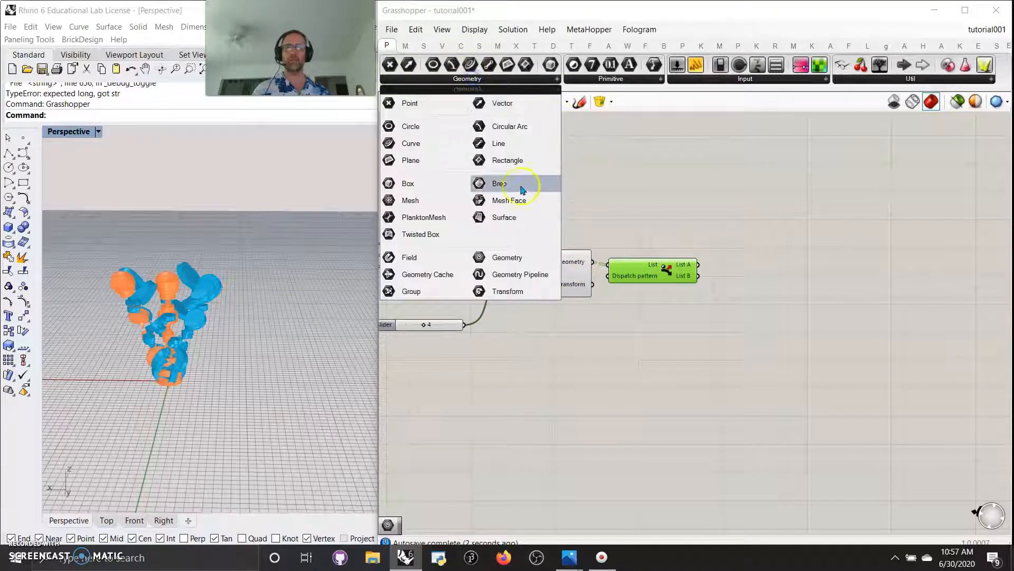
{"action": "left_click_drag", "start_coordinate": [507, 257], "coordinate": [773, 255]}
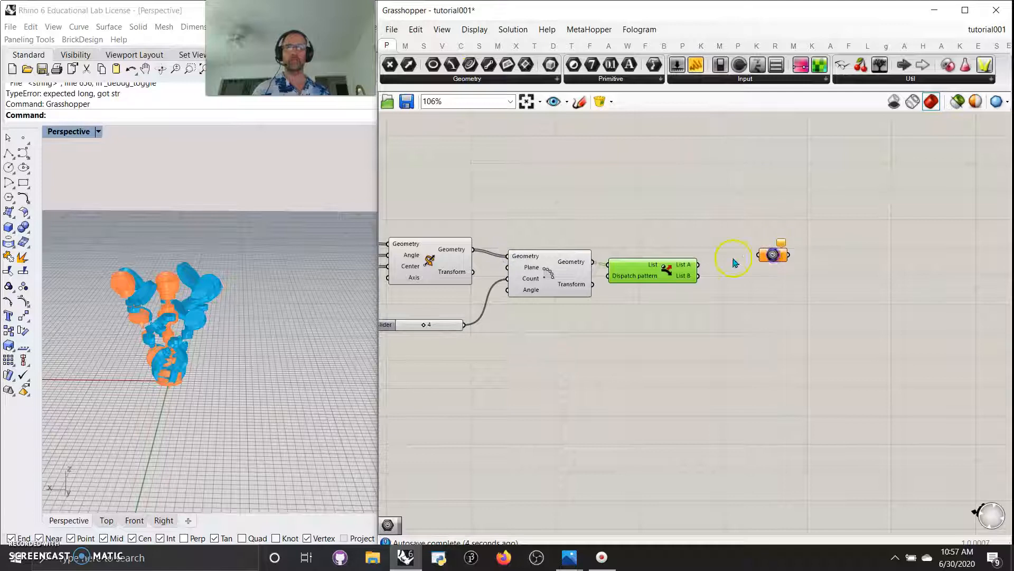
{"action": "left_click", "coordinate": [465, 80]}
{"action": "left_click_drag", "start_coordinate": [502, 256], "coordinate": [775, 304]}
Wire Dispatch List A into the upper and List B into the lower Geometry parameter
{"action": "left_click_drag", "start_coordinate": [699, 264], "coordinate": [760, 255]}
{"action": "left_click_drag", "start_coordinate": [698, 275], "coordinate": [761, 305]}
{"action": "left_click_drag", "start_coordinate": [822, 356], "coordinate": [771, 294]}
{"action": "right_click_drag", "start_coordinate": [135, 338], "coordinate": [174, 358]}
{"action": "scroll", "coordinate": [174, 357], "scroll_direction": "up", "scroll_amount": 8}
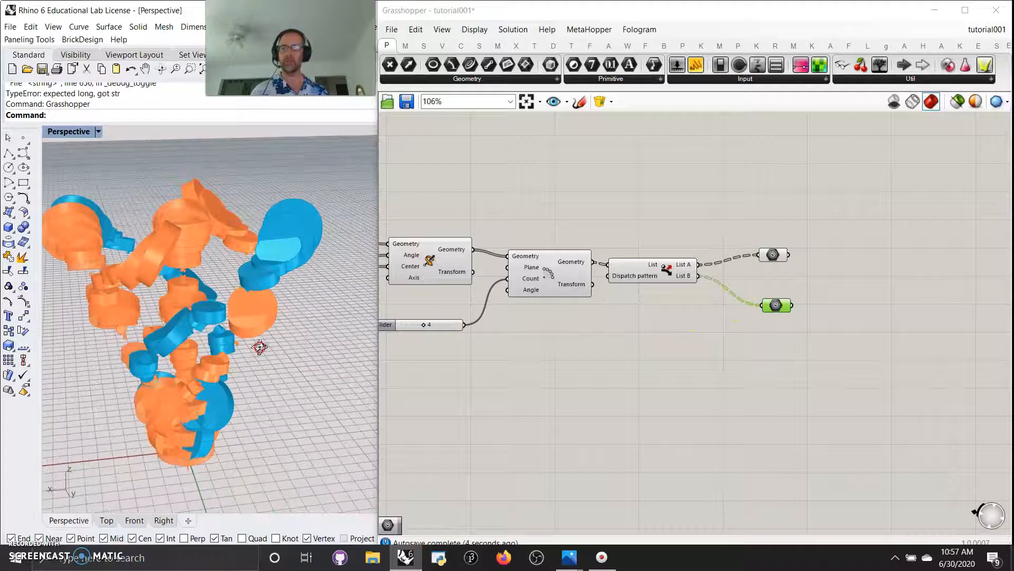
{"action": "scroll", "coordinate": [259, 347], "scroll_direction": "up", "scroll_amount": 2}
{"action": "right_click_drag", "start_coordinate": [473, 386], "coordinate": [614, 348]}
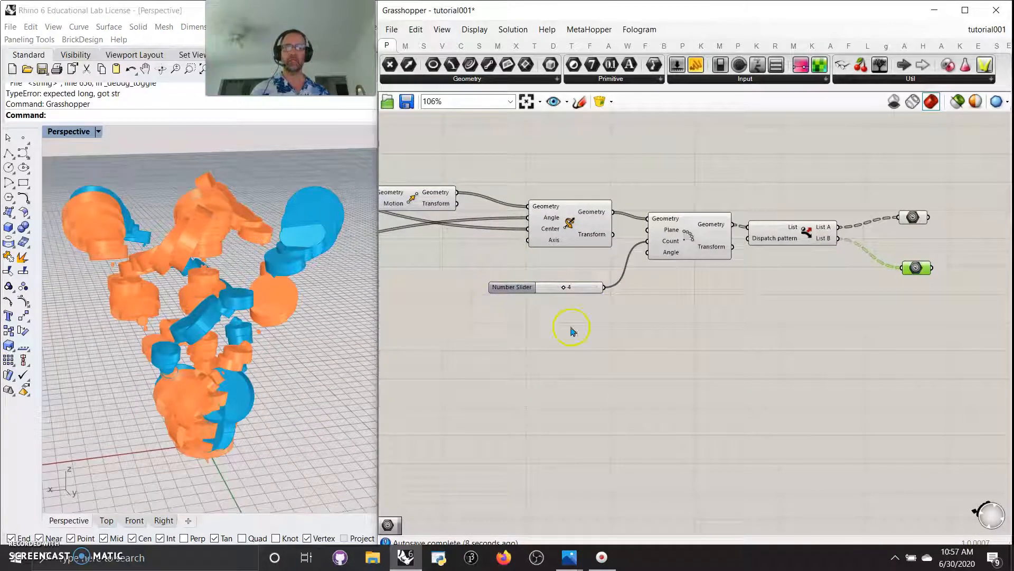
Pan back through the definition, inspecting the Jitter, Range and Construct Domain components
{"action": "right_click_drag", "start_coordinate": [623, 317], "coordinate": [697, 371]}
{"action": "right_click_drag", "start_coordinate": [607, 375], "coordinate": [700, 374]}
{"action": "right_click_drag", "start_coordinate": [642, 275], "coordinate": [671, 323]}
{"action": "mouse_move", "coordinate": [667, 262]}
{"action": "left_mouse_down"}
{"action": "mouse_move", "coordinate": [678, 269]}
{"action": "mouse_move", "coordinate": [657, 257]}
{"action": "left_mouse_up"}
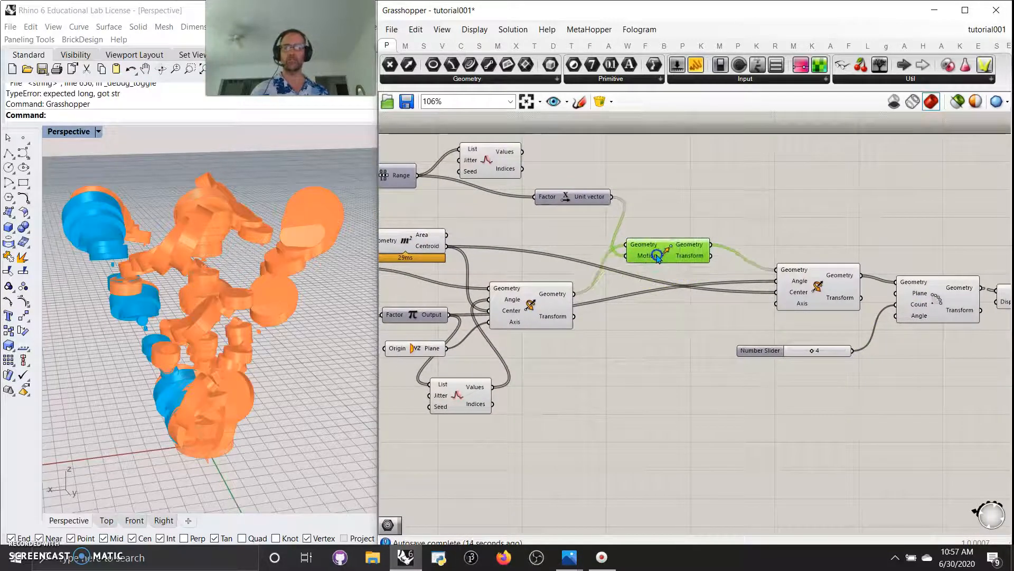
{"action": "right_click_drag", "start_coordinate": [533, 245], "coordinate": [741, 240]}
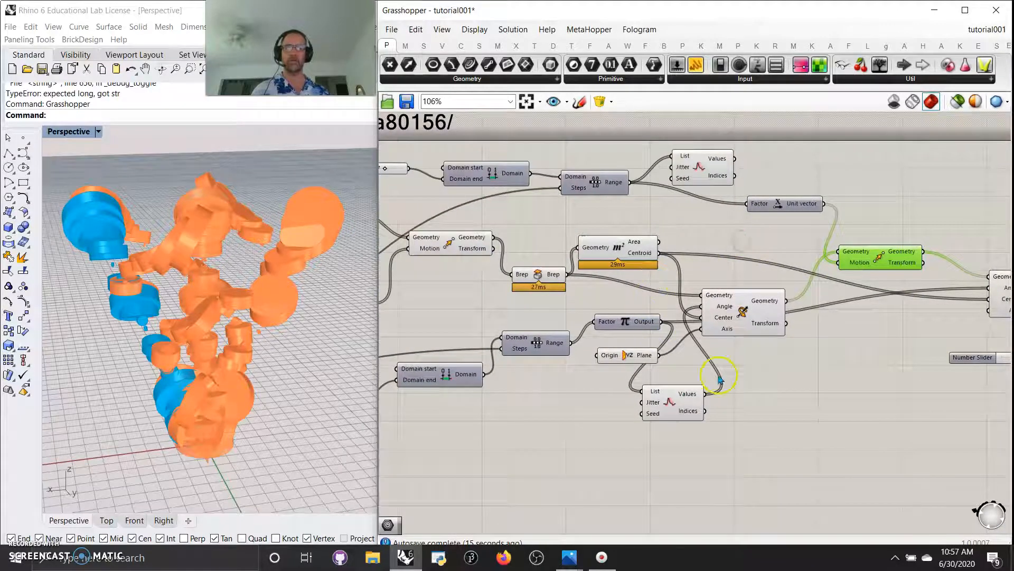
{"action": "right_click_drag", "start_coordinate": [561, 468], "coordinate": [693, 433]}
{"action": "right_click_drag", "start_coordinate": [573, 431], "coordinate": [705, 429]}
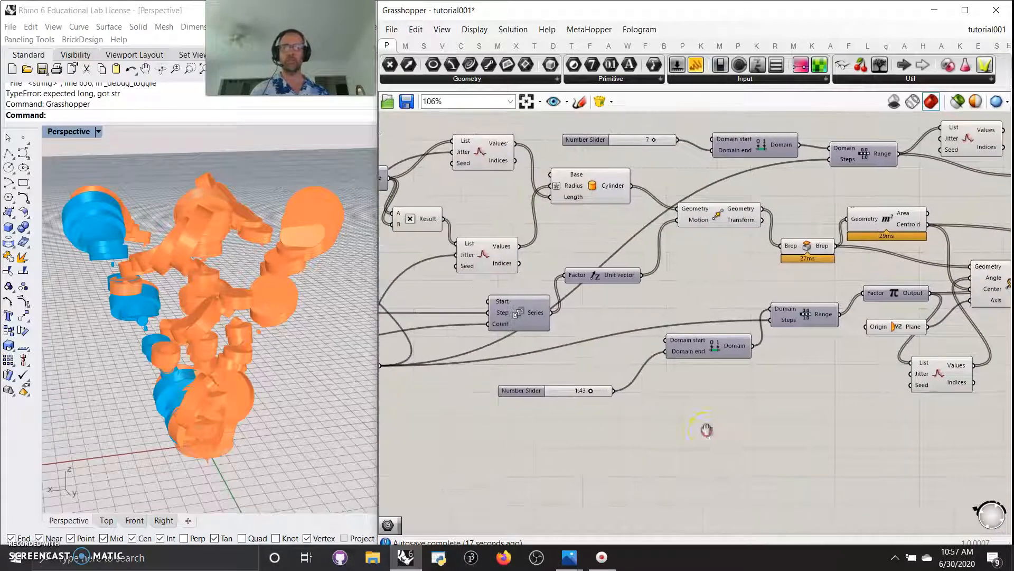
{"action": "left_click", "coordinate": [942, 376]}
{"action": "left_click", "coordinate": [800, 328]}
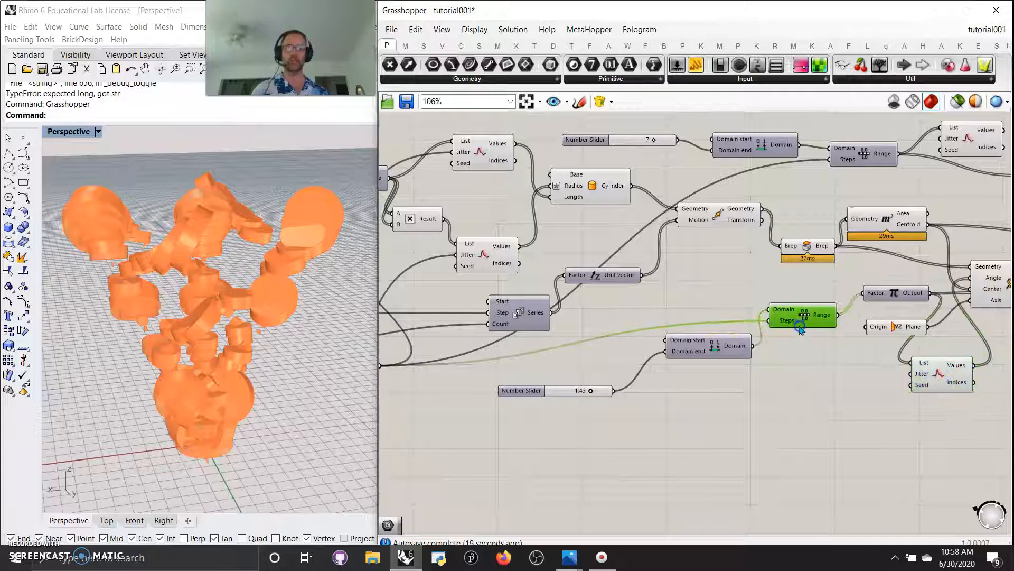
{"action": "left_click", "coordinate": [716, 347]}
{"action": "right_click_drag", "start_coordinate": [581, 498], "coordinate": [803, 470]}
{"action": "right_click_drag", "start_coordinate": [509, 444], "coordinate": [619, 434]}
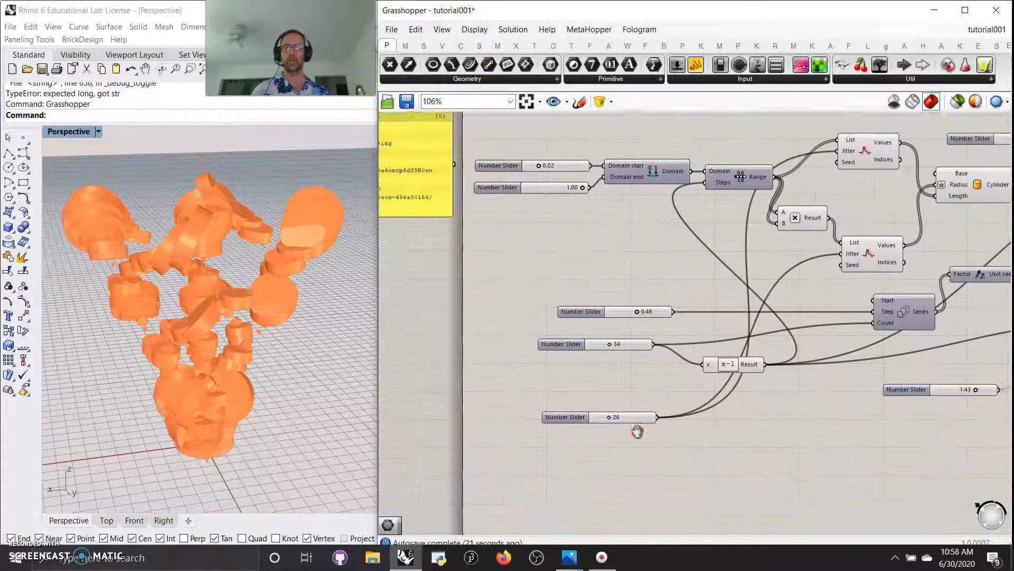
{"action": "mouse_move", "coordinate": [733, 370]}
{"action": "left_mouse_down"}
{"action": "mouse_move", "coordinate": [743, 391]}
{"action": "mouse_move", "coordinate": [743, 374]}
{"action": "left_mouse_up"}
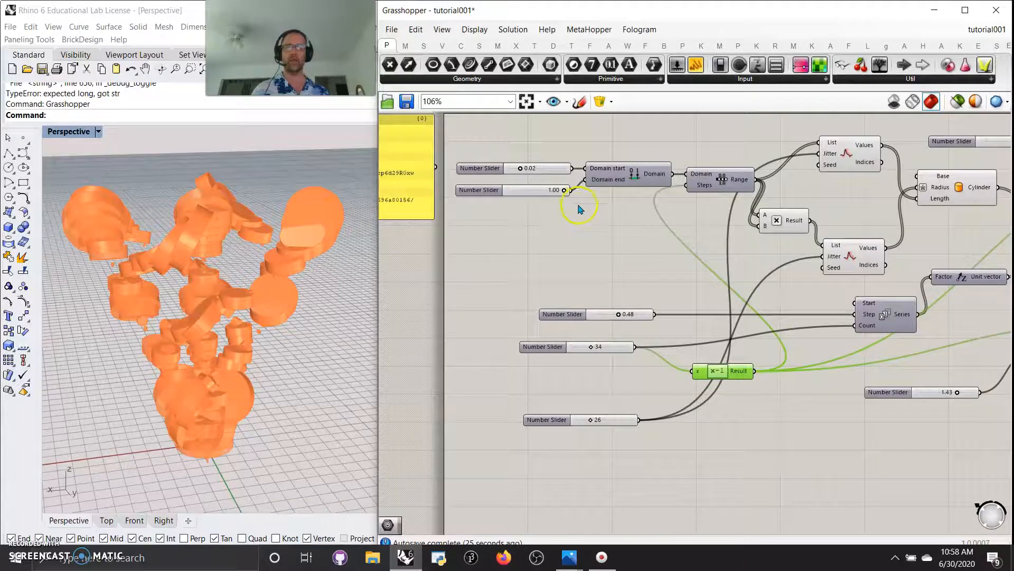
Lower the Domain end slider from 1.00 to 0.97
{"action": "left_click_drag", "start_coordinate": [566, 191], "coordinate": [562, 191]}
{"action": "left_click", "coordinate": [955, 99]}
{"action": "left_click", "coordinate": [955, 99]}
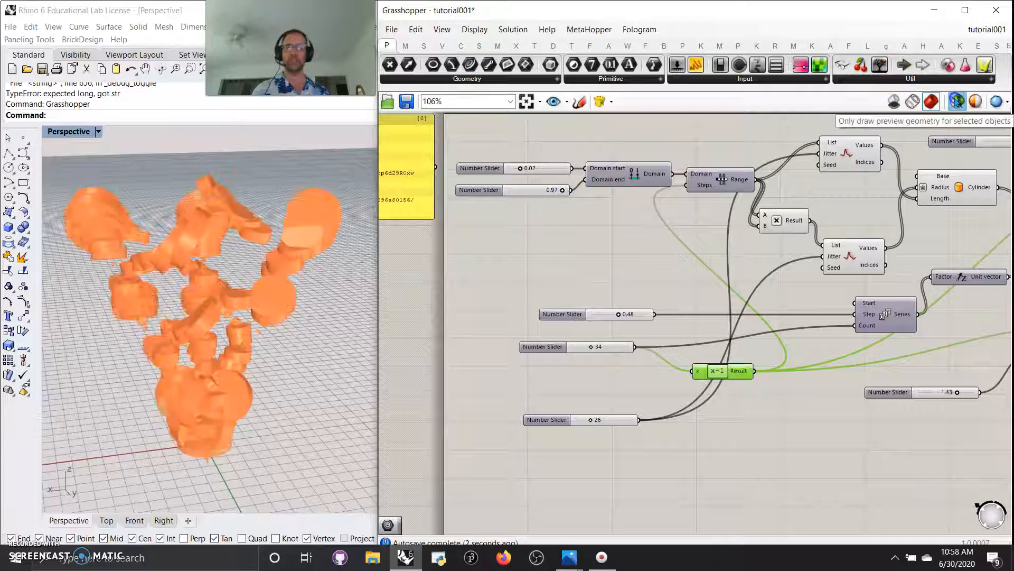
Set the Domain end slider to 0.52 and raise the lower slider to enlarge the pieces
{"action": "mouse_move", "coordinate": [551, 192]}
{"action": "left_mouse_down"}
{"action": "mouse_move", "coordinate": [528, 192]}
{"action": "mouse_move", "coordinate": [549, 200]}
{"action": "left_mouse_up"}
{"action": "left_click_drag", "start_coordinate": [551, 198], "coordinate": [561, 208]}
{"action": "right_click_drag", "start_coordinate": [750, 273], "coordinate": [501, 217]}
{"action": "right_click_drag", "start_coordinate": [826, 383], "coordinate": [576, 383]}
{"action": "right_click_drag", "start_coordinate": [800, 405], "coordinate": [554, 424]}
{"action": "right_click_drag", "start_coordinate": [833, 352], "coordinate": [598, 373]}
{"action": "right_click_drag", "start_coordinate": [803, 377], "coordinate": [791, 376]}
{"action": "mouse_move", "coordinate": [898, 317]}
{"action": "right_mouse_down"}
{"action": "mouse_move", "coordinate": [780, 350]}
{"action": "mouse_move", "coordinate": [848, 355]}
{"action": "right_mouse_up"}
Inspect the Area component and preview the first rotation's geometry
{"action": "right_click_drag", "start_coordinate": [565, 400], "coordinate": [761, 407]}
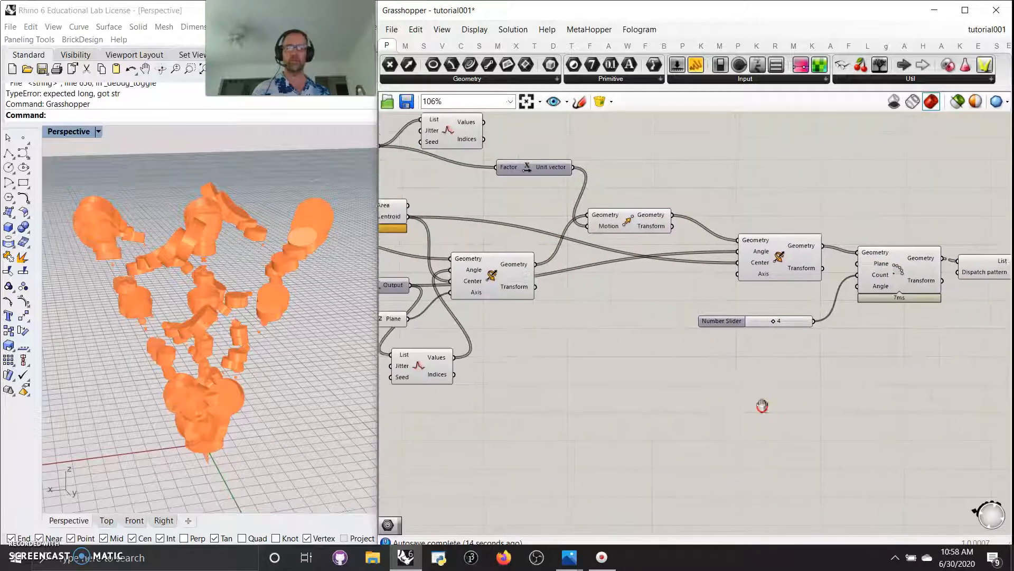
{"action": "right_click_drag", "start_coordinate": [584, 312], "coordinate": [709, 353]}
{"action": "right_click_drag", "start_coordinate": [655, 401], "coordinate": [720, 369]}
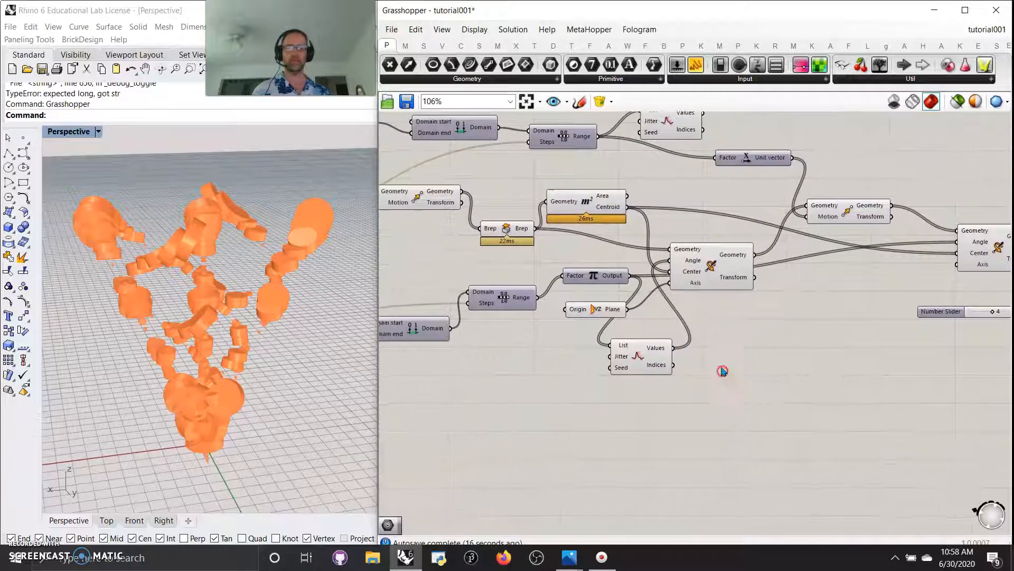
{"action": "right_click_drag", "start_coordinate": [694, 193], "coordinate": [774, 248]}
{"action": "right_click_drag", "start_coordinate": [600, 242], "coordinate": [590, 217]}
{"action": "right_click_drag", "start_coordinate": [555, 385], "coordinate": [587, 389]}
{"action": "mouse_move", "coordinate": [274, 387]}
{"action": "right_mouse_down"}
{"action": "mouse_move", "coordinate": [268, 368]}
{"action": "mouse_move", "coordinate": [278, 375]}
{"action": "right_mouse_up"}
{"action": "left_click", "coordinate": [633, 259]}
{"action": "left_click", "coordinate": [696, 228]}
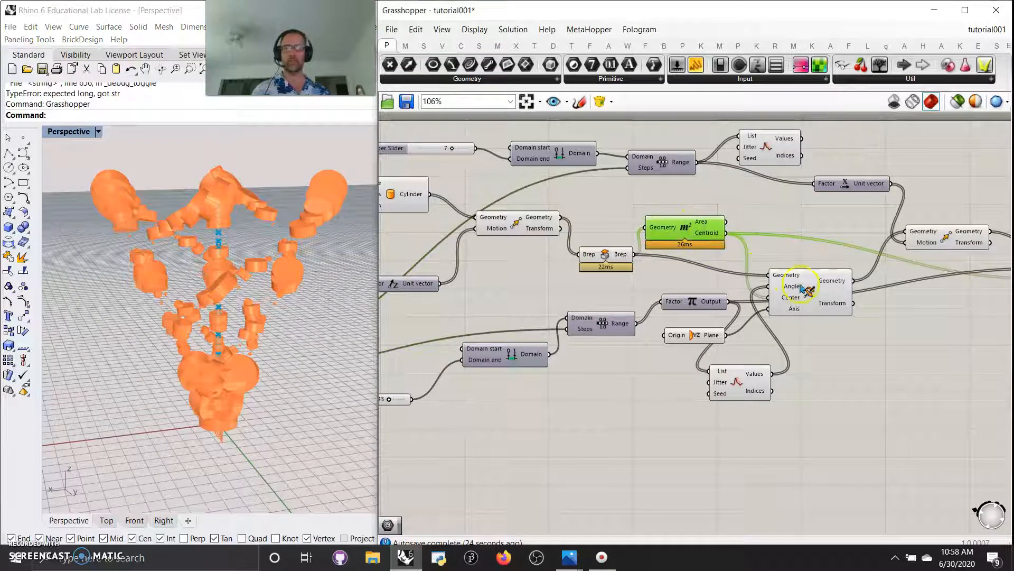
{"action": "left_click", "coordinate": [813, 296]}
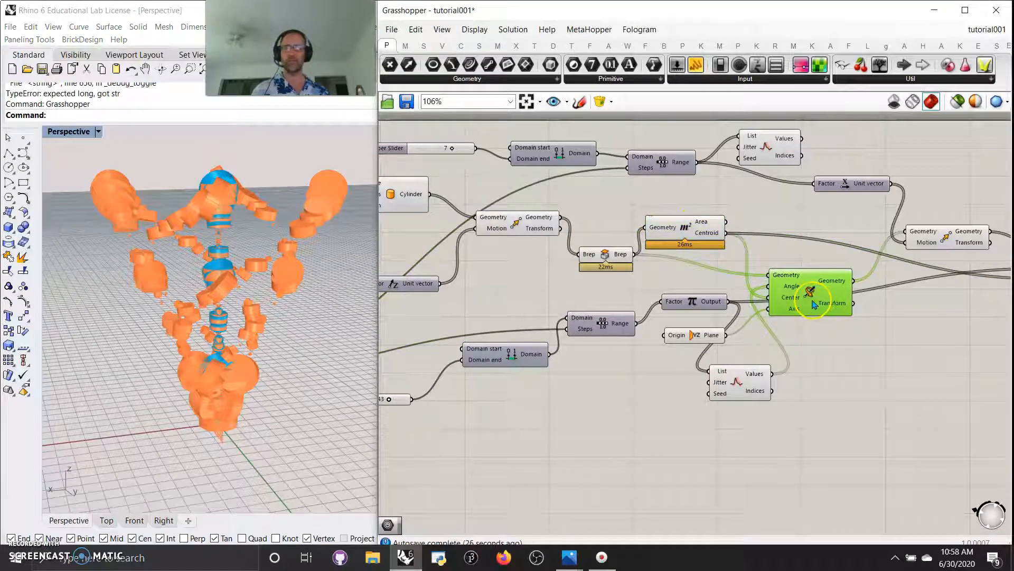
Zoom out to 29% and window-select every component in the definition
{"action": "scroll", "coordinate": [812, 268], "scroll_direction": "down", "scroll_amount": 5}
{"action": "scroll", "coordinate": [845, 344], "scroll_direction": "down", "scroll_amount": 2}
{"action": "left_click_drag", "start_coordinate": [911, 343], "coordinate": [537, 225]}
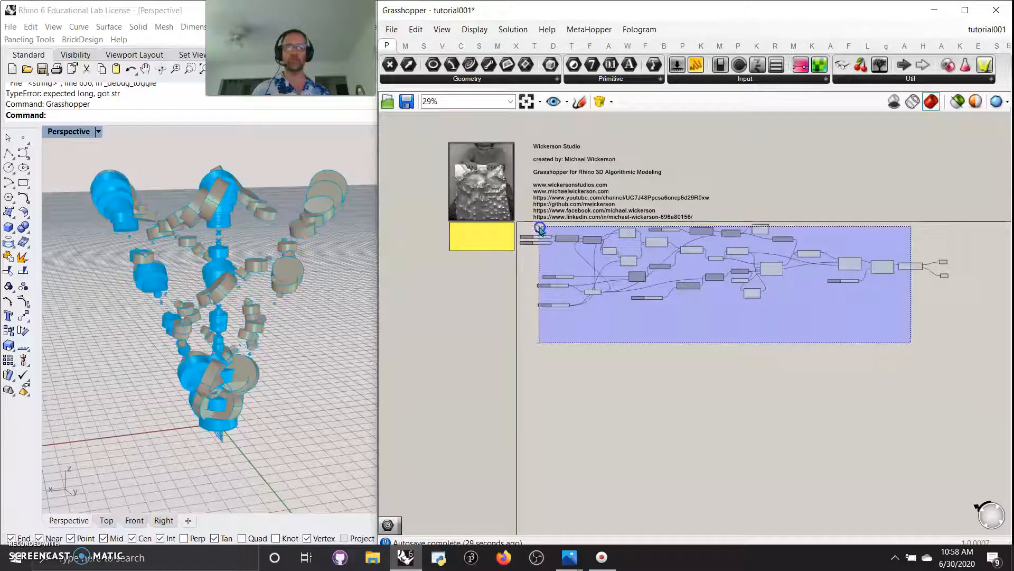
Turn Preview off for the selected components, then deselect them
{"action": "right_click", "coordinate": [655, 391]}
{"action": "left_click", "coordinate": [688, 373]}
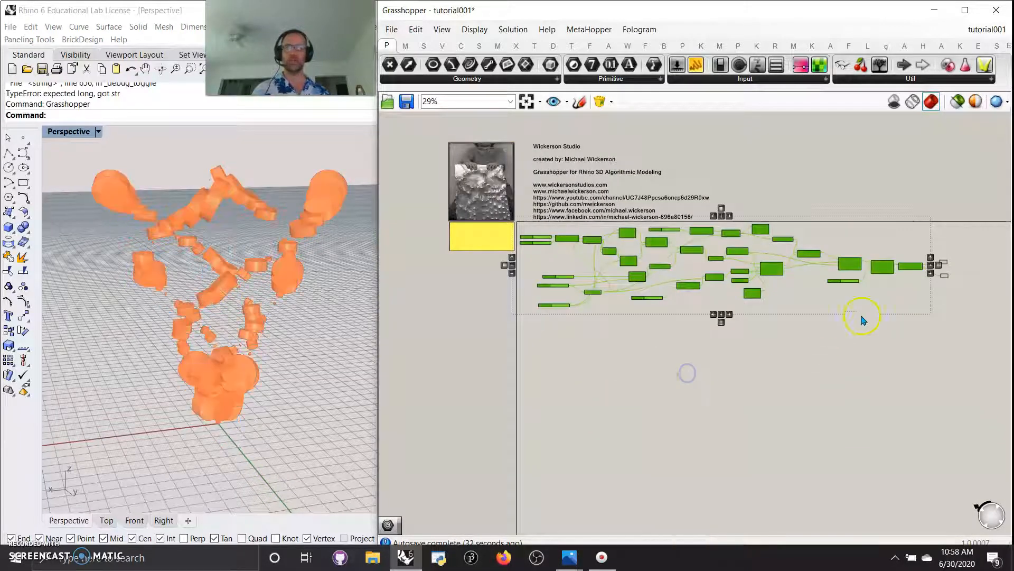
{"action": "left_click", "coordinate": [944, 275]}
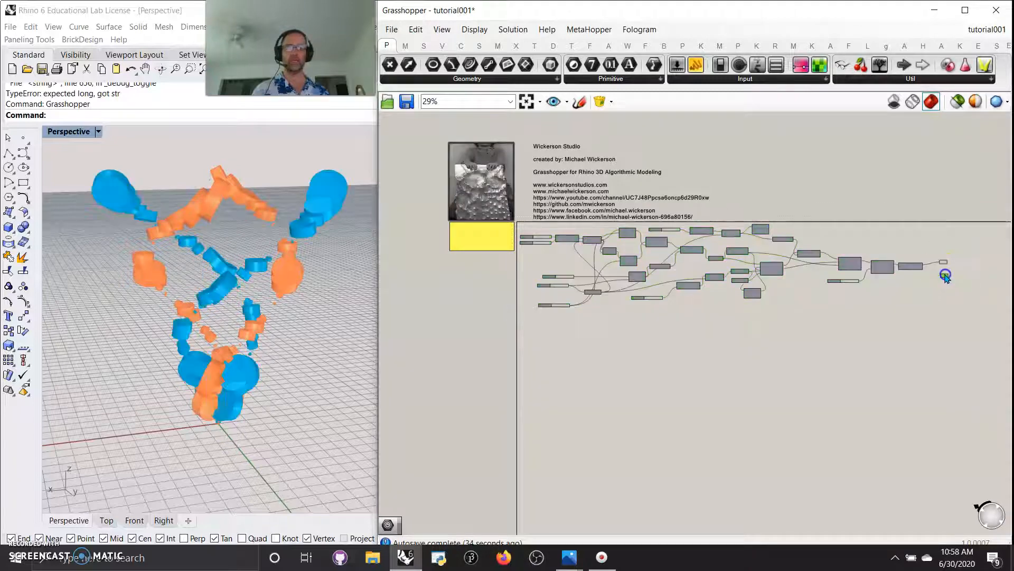
{"action": "right_click_drag", "start_coordinate": [597, 376], "coordinate": [631, 397]}
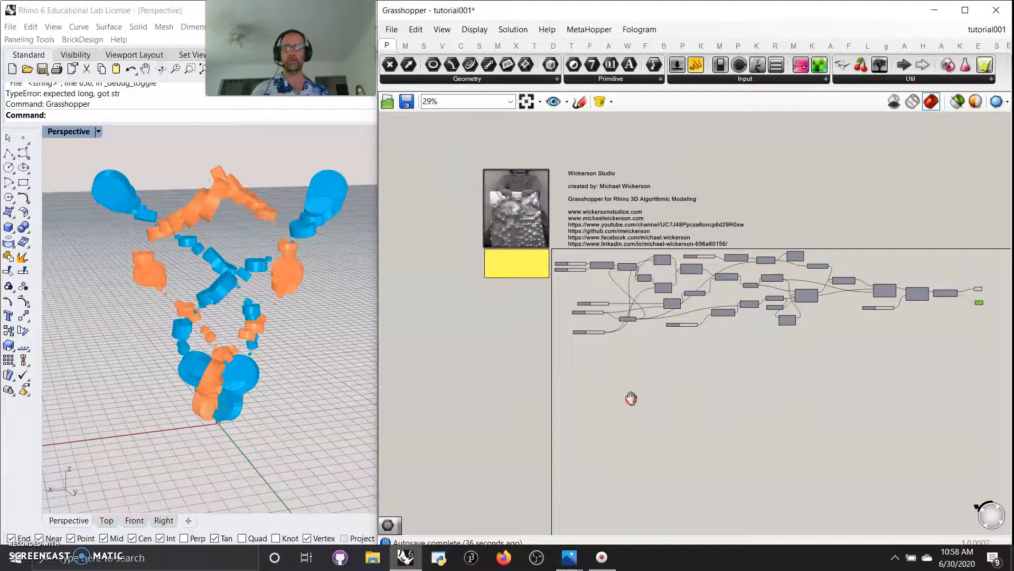
Inspect each output using 'Preview selected only', then show all geometry again
{"action": "left_click", "coordinate": [957, 101]}
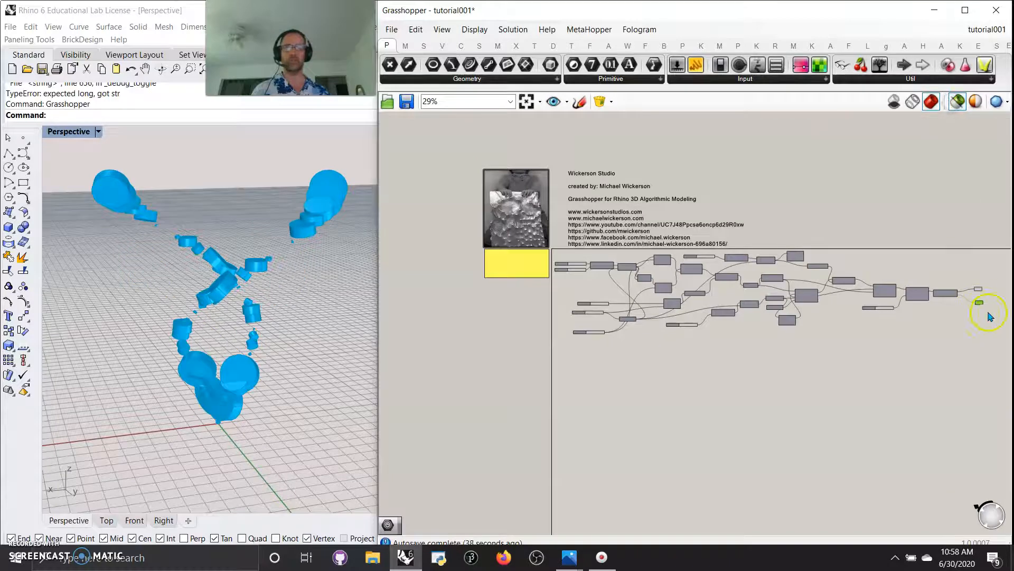
{"action": "left_click", "coordinate": [979, 290]}
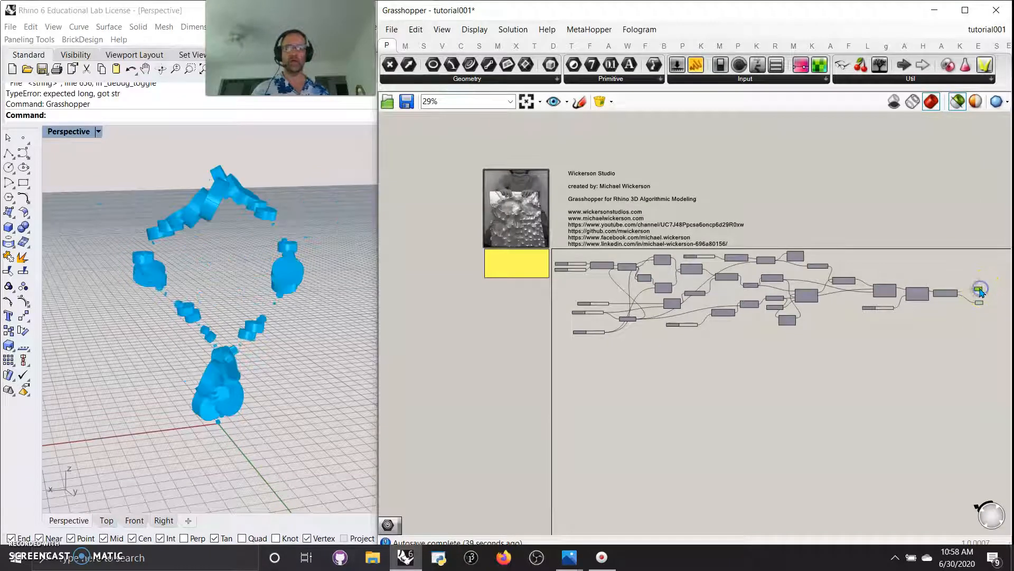
{"action": "left_click", "coordinate": [976, 256]}
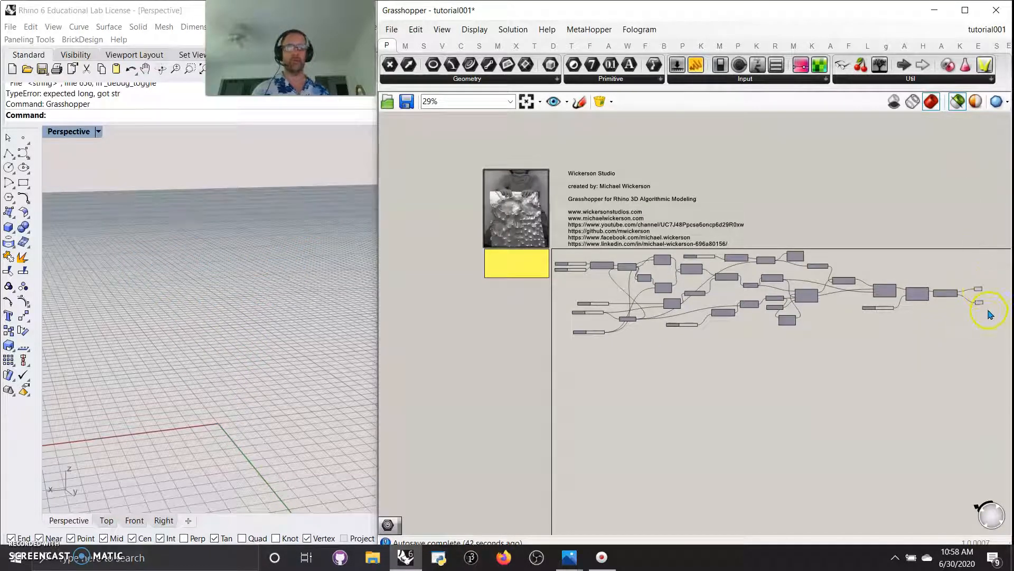
{"action": "left_click_drag", "start_coordinate": [989, 312], "coordinate": [964, 269]}
{"action": "left_click", "coordinate": [997, 336]}
{"action": "left_click", "coordinate": [979, 303]}
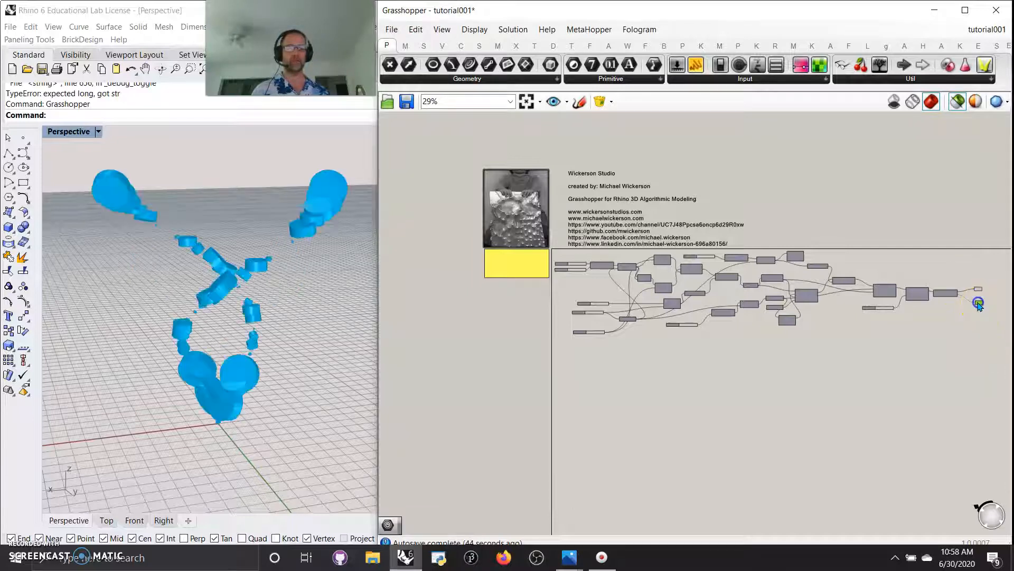
{"action": "left_click", "coordinate": [957, 101]}
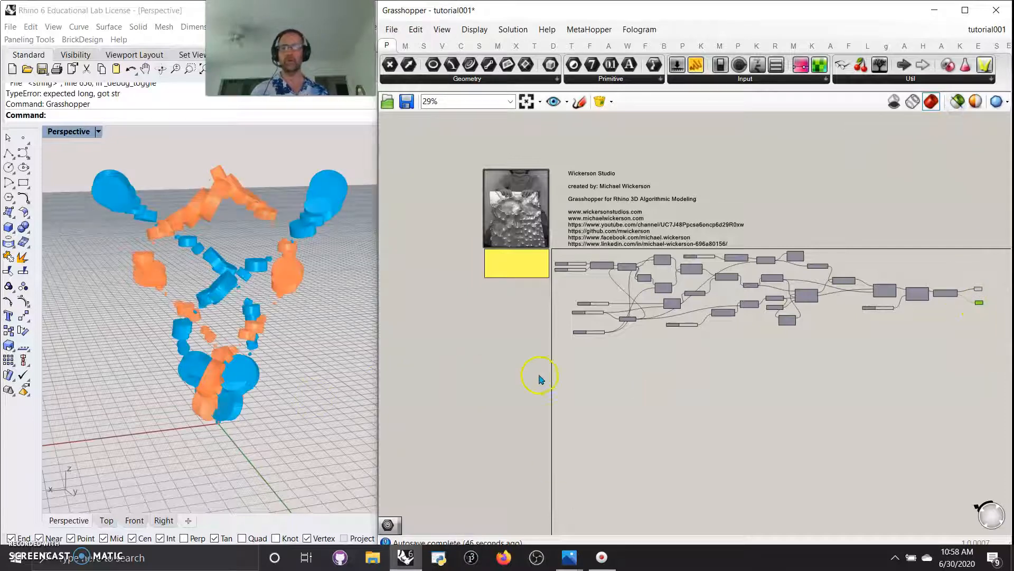
{"action": "scroll", "coordinate": [538, 379], "scroll_direction": "up", "scroll_amount": 8}
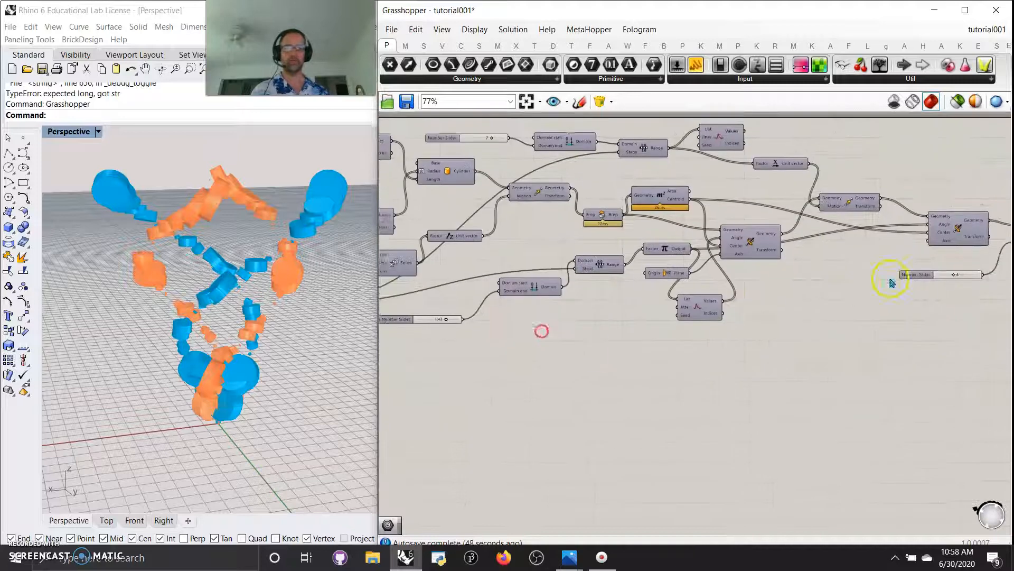
With the solver locked, set the Polar Array count slider to 10, then unlock it
{"action": "right_click_drag", "start_coordinate": [972, 304], "coordinate": [825, 331]}
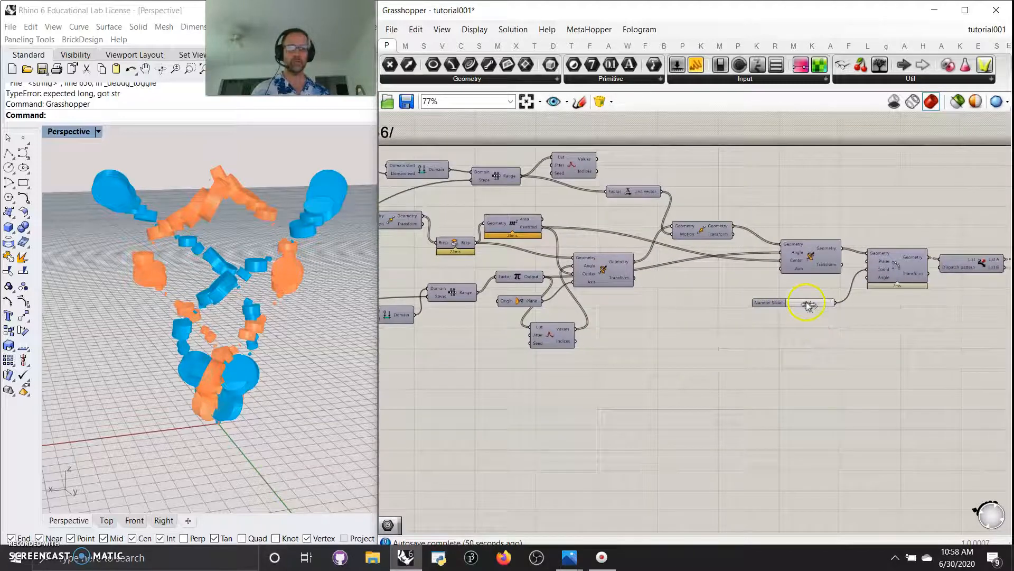
{"action": "middle_click", "coordinate": [798, 353]}
{"action": "left_click", "coordinate": [801, 389]}
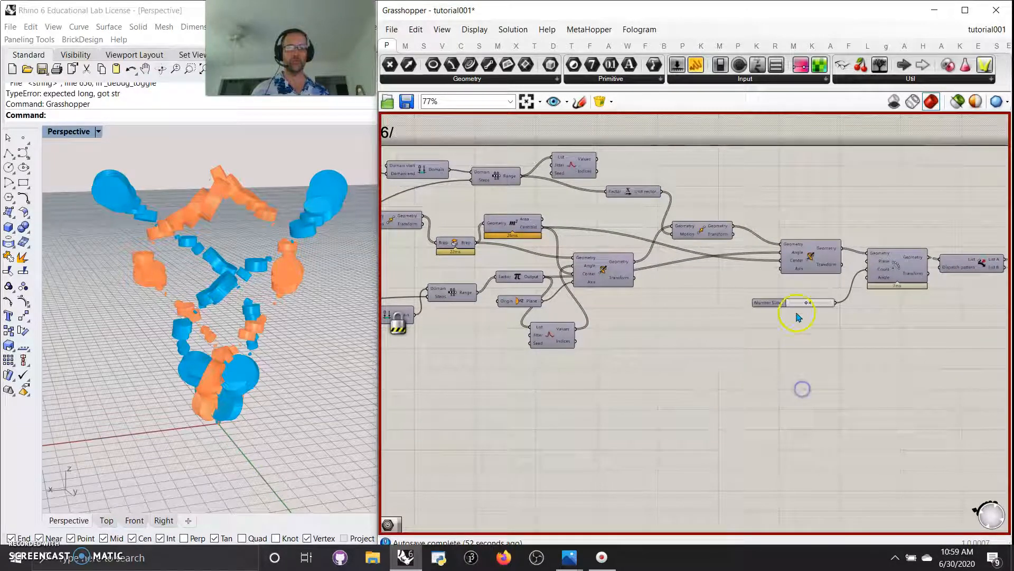
{"action": "left_click_drag", "start_coordinate": [810, 304], "coordinate": [847, 305]}
{"action": "middle_click", "coordinate": [800, 340]}
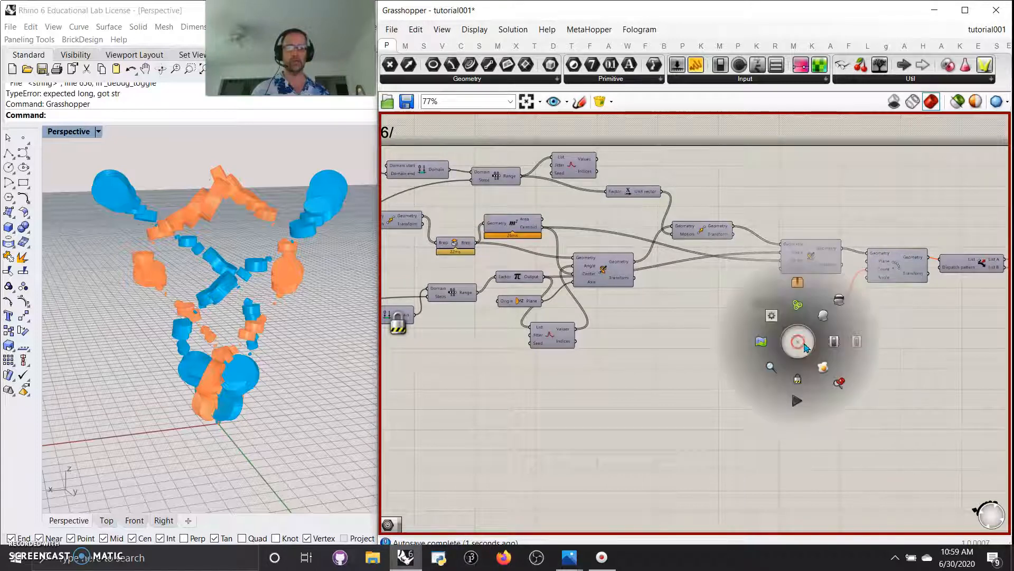
{"action": "left_click", "coordinate": [804, 381]}
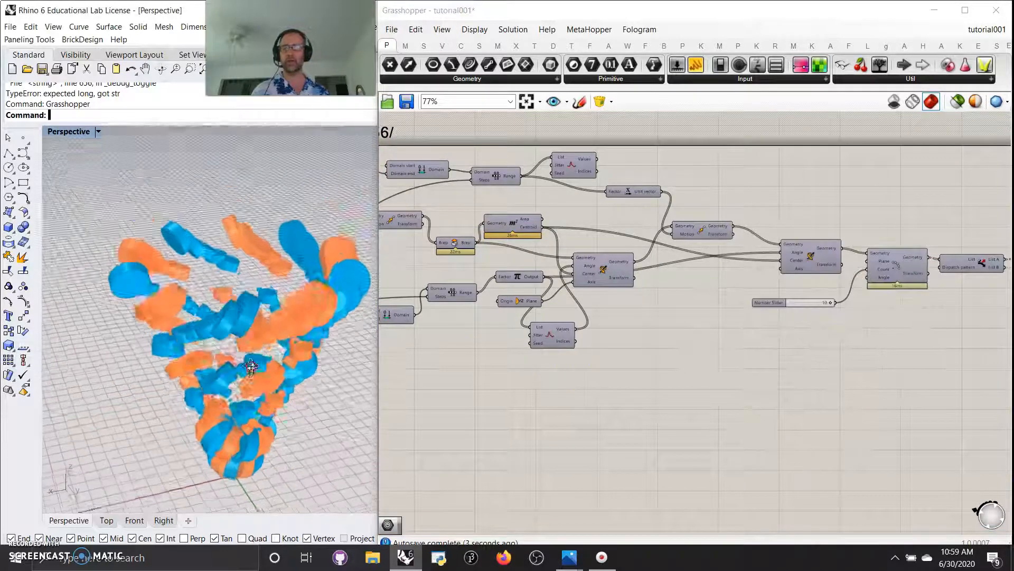
Wire the Jitter values into the Unit Z factor input
{"action": "right_click_drag", "start_coordinate": [438, 385], "coordinate": [507, 389]}
{"action": "scroll", "coordinate": [682, 353], "scroll_direction": "up", "scroll_amount": 3}
{"action": "right_click_drag", "start_coordinate": [720, 317], "coordinate": [658, 473]}
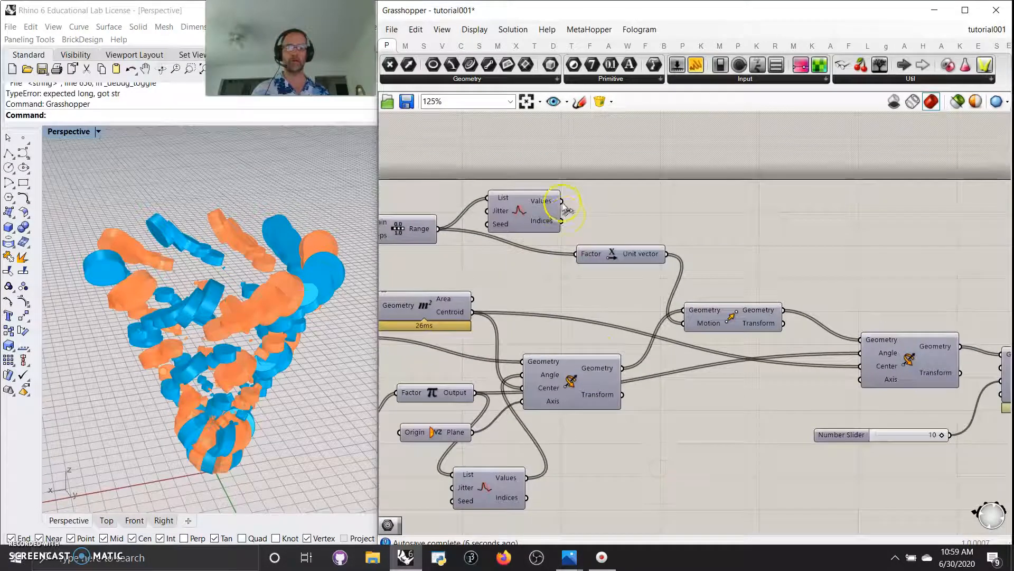
{"action": "left_click_drag", "start_coordinate": [580, 256], "coordinate": [580, 256]}
{"action": "right_click_drag", "start_coordinate": [228, 429], "coordinate": [226, 417]}
Lower the domain end slider to about 1.32
{"action": "scroll", "coordinate": [227, 417], "scroll_direction": "down", "scroll_amount": 3}
{"action": "right_click_drag", "start_coordinate": [395, 386], "coordinate": [801, 333]}
{"action": "right_click_drag", "start_coordinate": [556, 419], "coordinate": [674, 355]}
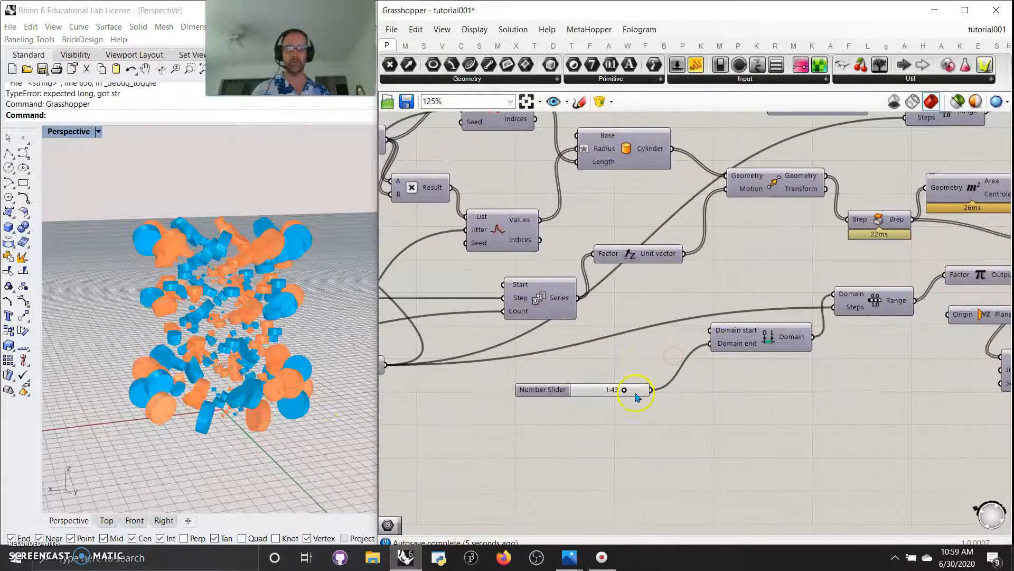
{"action": "mouse_move", "coordinate": [622, 391]}
{"action": "left_mouse_down"}
{"action": "mouse_move", "coordinate": [568, 406]}
{"action": "mouse_move", "coordinate": [585, 391]}
{"action": "mouse_move", "coordinate": [622, 391]}
{"action": "left_mouse_up"}
Give the domain Number Slider snapping values 25, .5, 1 and 1.6
{"action": "right_click", "coordinate": [585, 391]}
{"action": "left_click", "coordinate": [632, 456]}
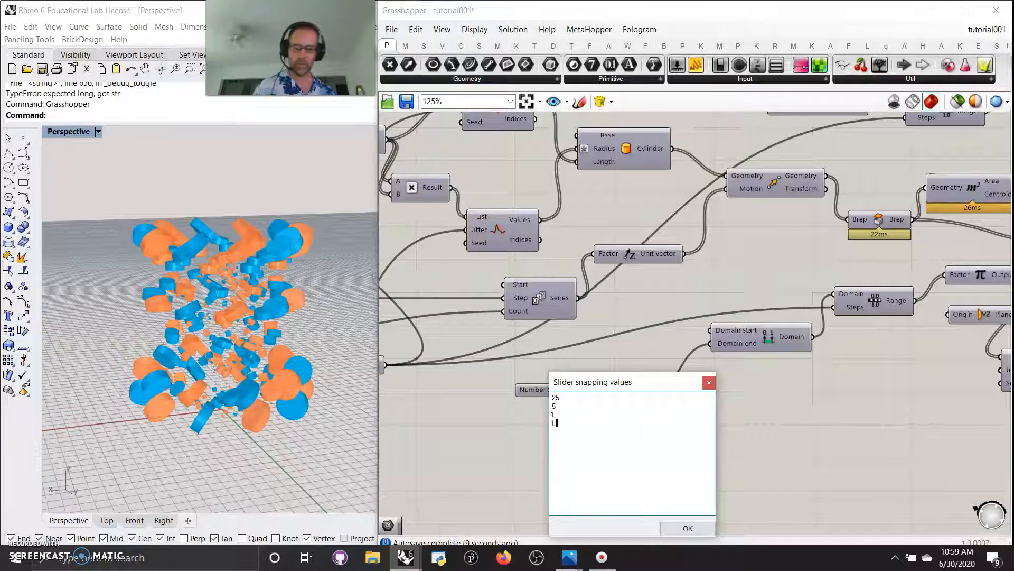
{"action": "left_click", "coordinate": [679, 527]}
Lower the first slider toward 0.69 and raise the lower slider to about 39
{"action": "left_click_drag", "start_coordinate": [612, 394], "coordinate": [625, 395]}
{"action": "right_click_drag", "start_coordinate": [526, 374], "coordinate": [622, 384]}
{"action": "right_click_drag", "start_coordinate": [491, 356], "coordinate": [715, 468]}
{"action": "right_click_drag", "start_coordinate": [581, 377], "coordinate": [636, 284]}
{"action": "mouse_move", "coordinate": [615, 337]}
{"action": "left_mouse_down"}
{"action": "mouse_move", "coordinate": [598, 340]}
{"action": "mouse_move", "coordinate": [621, 338]}
{"action": "left_mouse_up"}
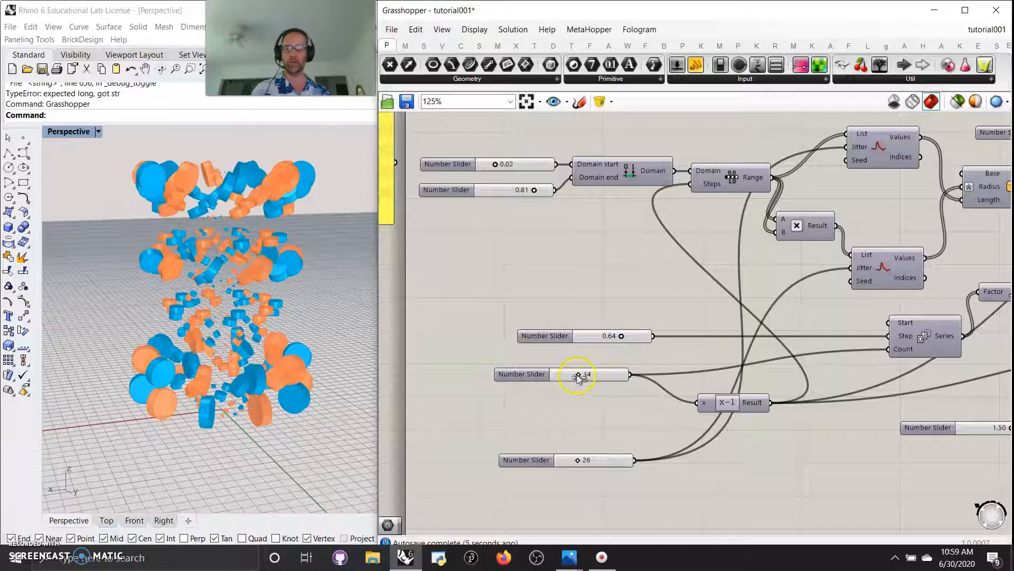
{"action": "left_click_drag", "start_coordinate": [586, 375], "coordinate": [587, 377]}
Adjust the bottom and second sliders so the sliders read 46, 56 and 0.69
{"action": "left_click_drag", "start_coordinate": [578, 460], "coordinate": [583, 463]}
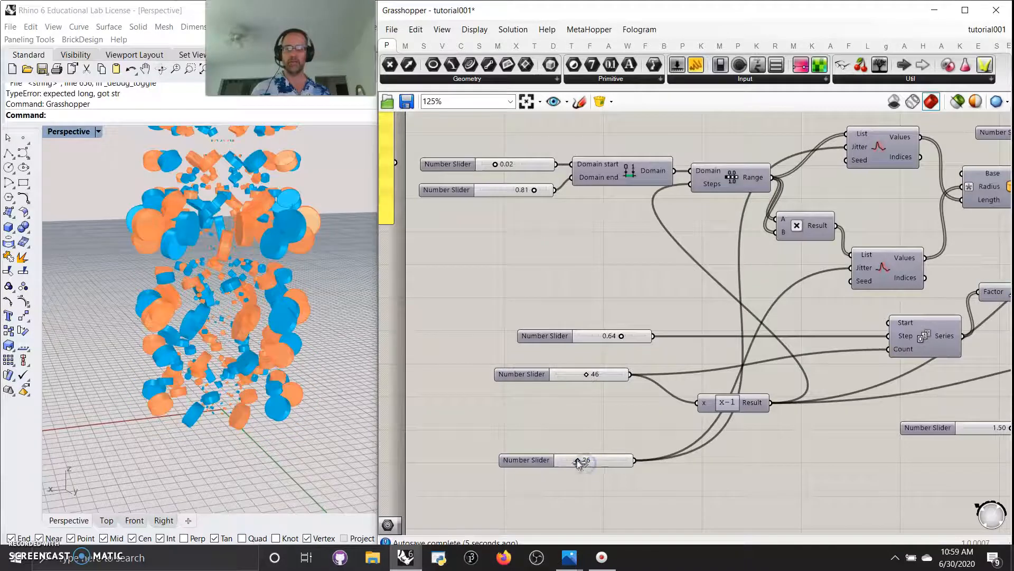
{"action": "left_click_drag", "start_coordinate": [572, 463], "coordinate": [591, 464]}
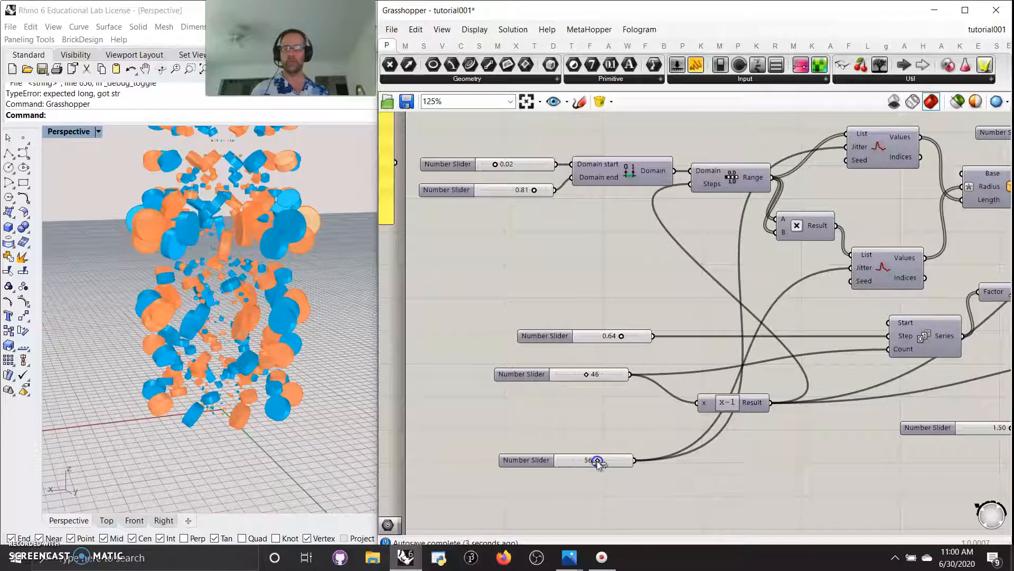
{"action": "right_click_drag", "start_coordinate": [575, 420], "coordinate": [598, 449]}
{"action": "right_click_drag", "start_coordinate": [551, 266], "coordinate": [536, 342]}
{"action": "left_click_drag", "start_coordinate": [543, 294], "coordinate": [535, 295]}
{"action": "right_click_drag", "start_coordinate": [547, 369], "coordinate": [487, 350]}
{"action": "scroll", "coordinate": [489, 345], "scroll_direction": "down", "scroll_amount": 5}
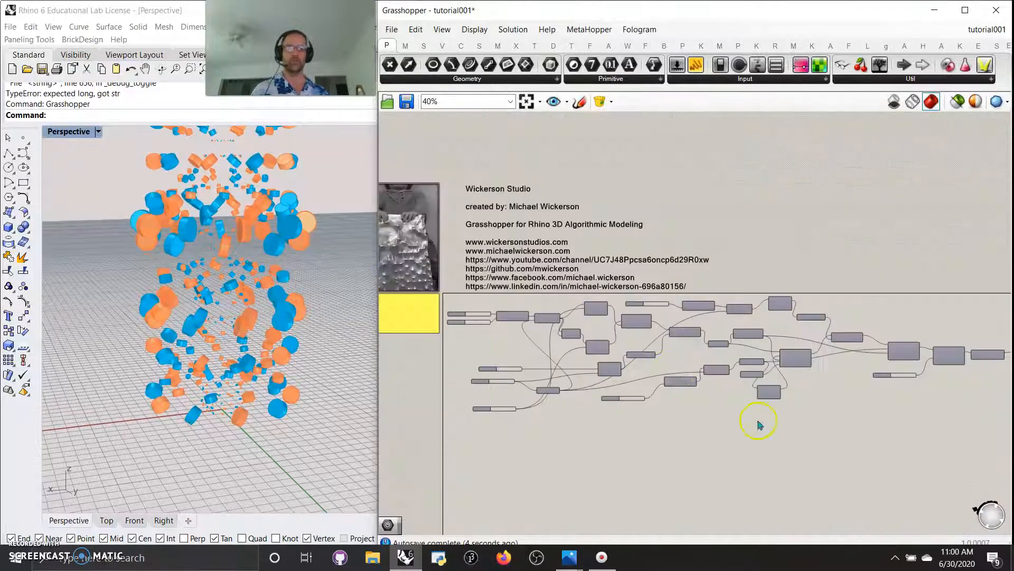
Window-select the entire definition and group it
{"action": "right_click_drag", "start_coordinate": [708, 427], "coordinate": [610, 392]}
{"action": "scroll", "coordinate": [675, 387], "scroll_direction": "down", "scroll_amount": 2}
{"action": "left_click_drag", "start_coordinate": [849, 381], "coordinate": [469, 307]}
{"action": "right_click", "coordinate": [599, 349]}
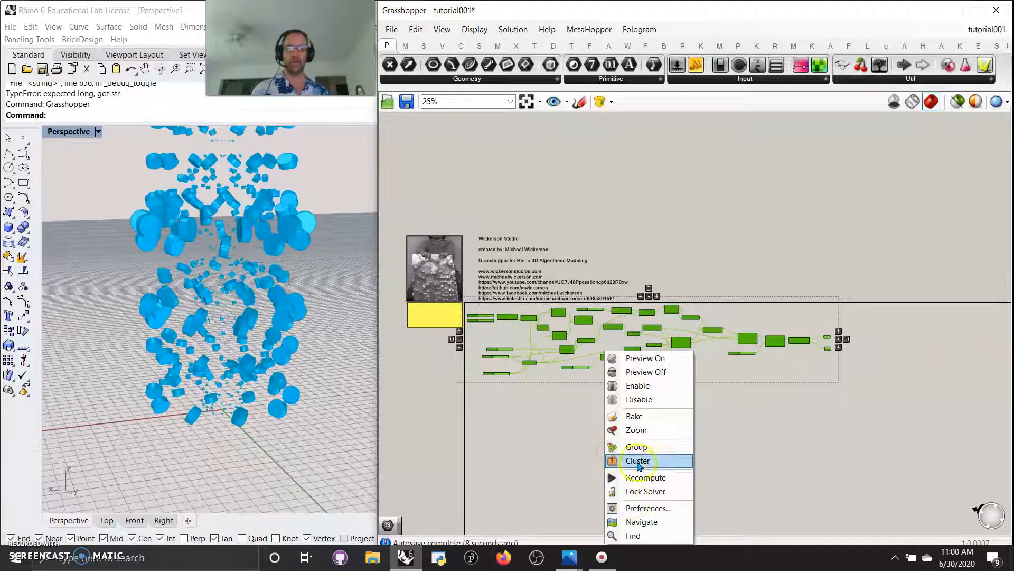
{"action": "left_click", "coordinate": [613, 459]}
{"action": "left_click", "coordinate": [704, 376]}
Colour the new group cyan
{"action": "right_click", "coordinate": [704, 369]}
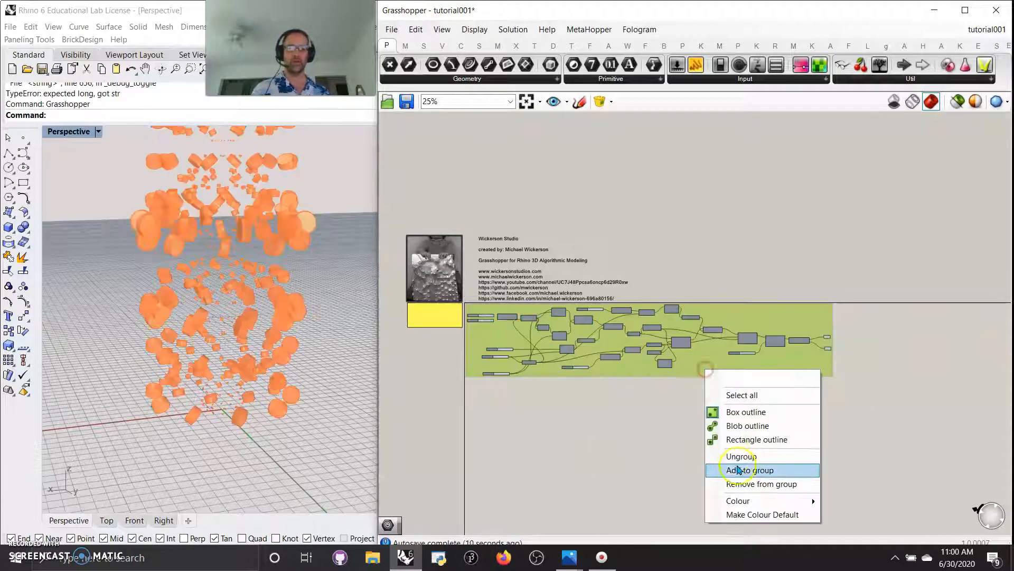
{"action": "mouse_move", "coordinate": [750, 501]}
{"action": "left_click_drag", "start_coordinate": [950, 416], "coordinate": [988, 444]}
{"action": "right_click", "coordinate": [790, 367]}
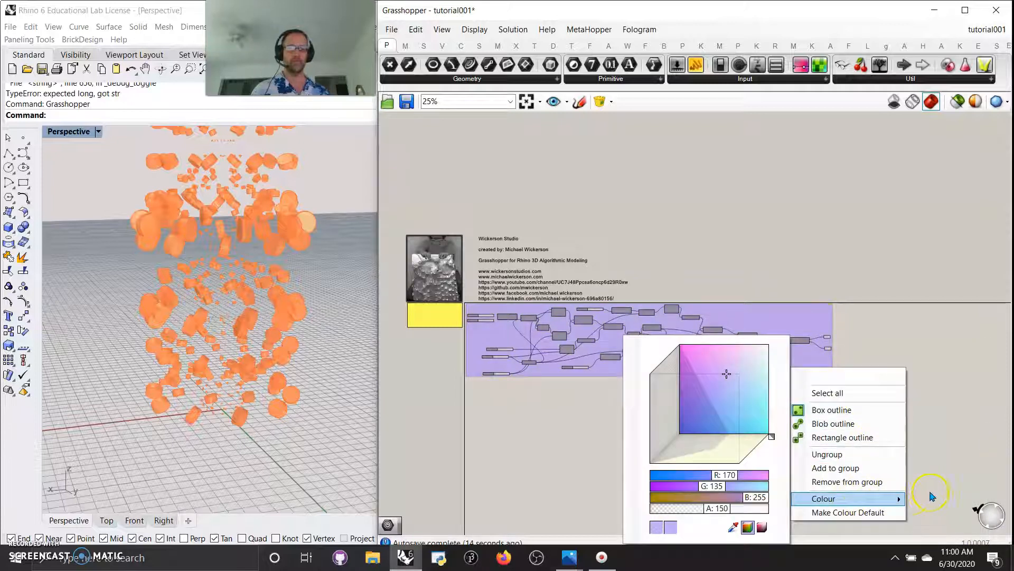
{"action": "left_click", "coordinate": [753, 431]}
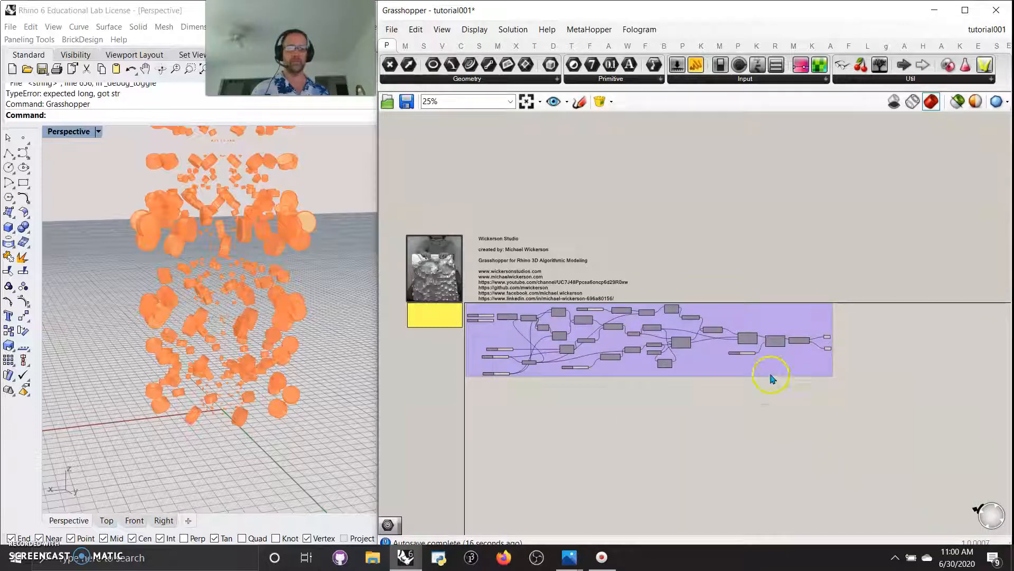
{"action": "right_click_drag", "start_coordinate": [770, 376], "coordinate": [770, 374]}
{"action": "right_click", "coordinate": [776, 355]}
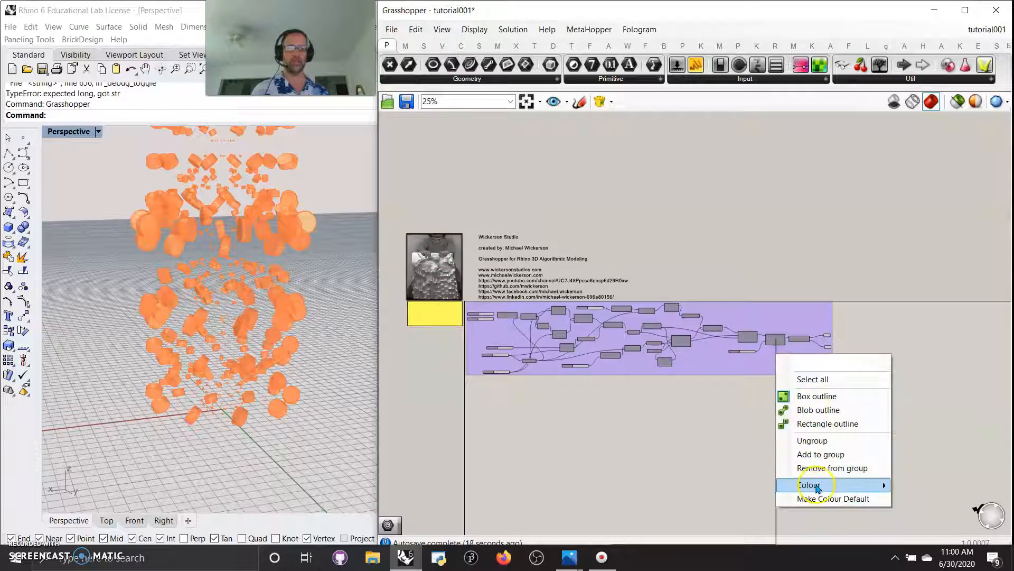
{"action": "mouse_move", "coordinate": [820, 484]}
{"action": "left_click", "coordinate": [763, 443]}
{"action": "left_click", "coordinate": [685, 425]}
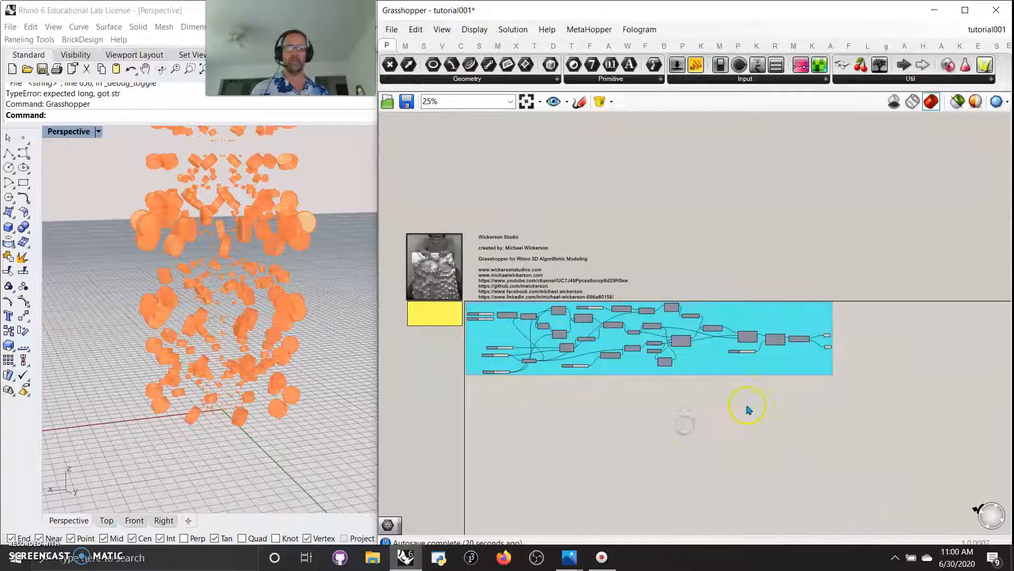
Preview the final output and view the column upright in Rhino
{"action": "left_click", "coordinate": [829, 347]}
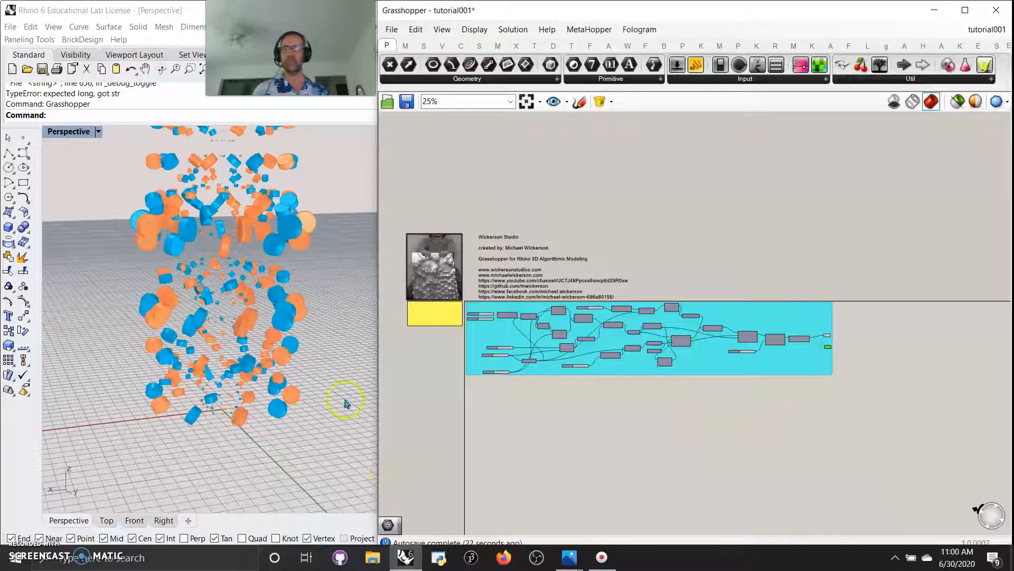
{"action": "scroll", "coordinate": [287, 354], "scroll_direction": "up", "scroll_amount": 6}
{"action": "scroll", "coordinate": [287, 354], "scroll_direction": "down", "scroll_amount": 6}
{"action": "right_click_drag", "start_coordinate": [251, 325], "coordinate": [249, 341]}
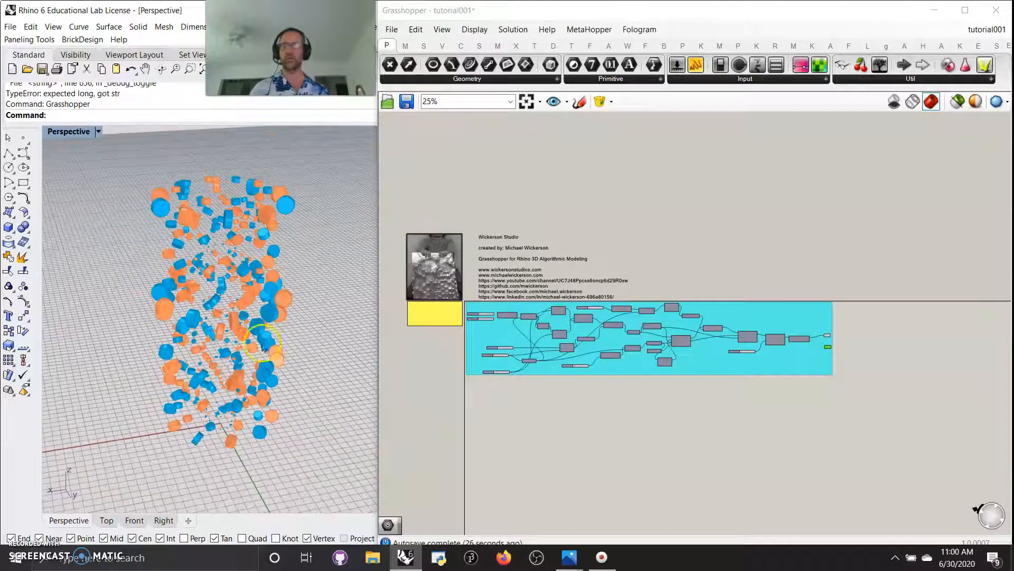